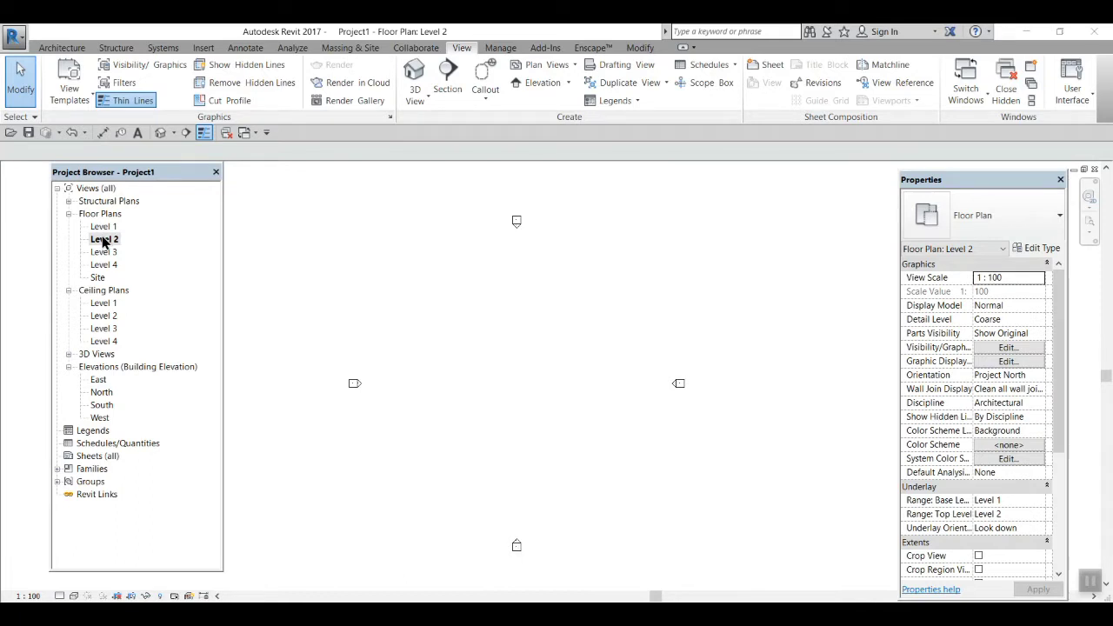
Draw a rectangle of Generic - 200mm walls, about 11000 by 8000 mm, on the Level 2 floor plan
scroll(581, 391, down, 1)
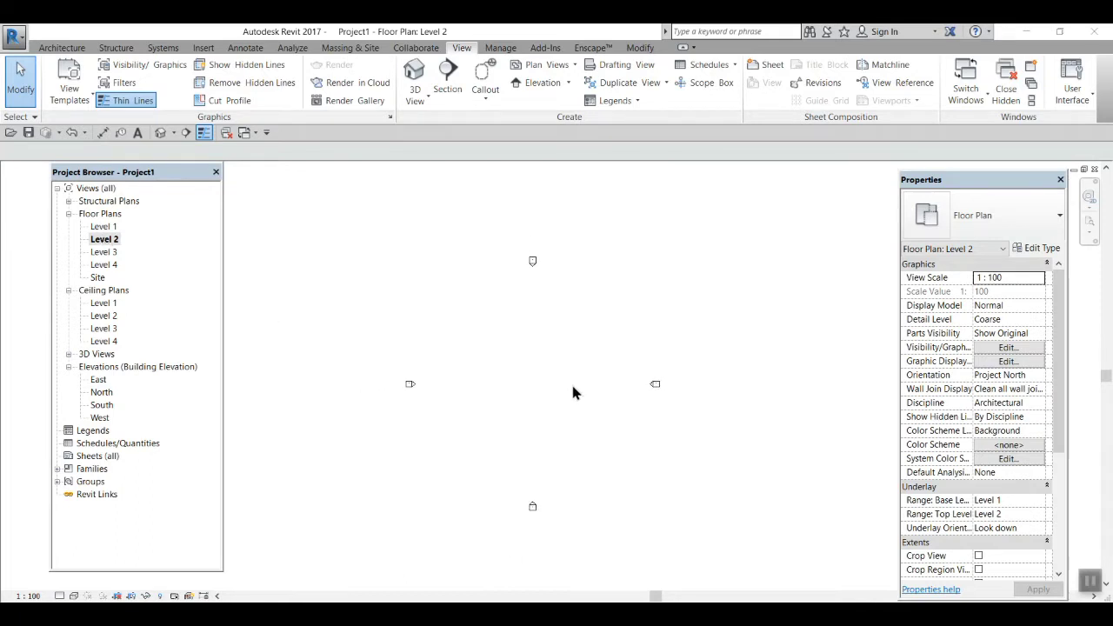
scroll(527, 380, up, 3)
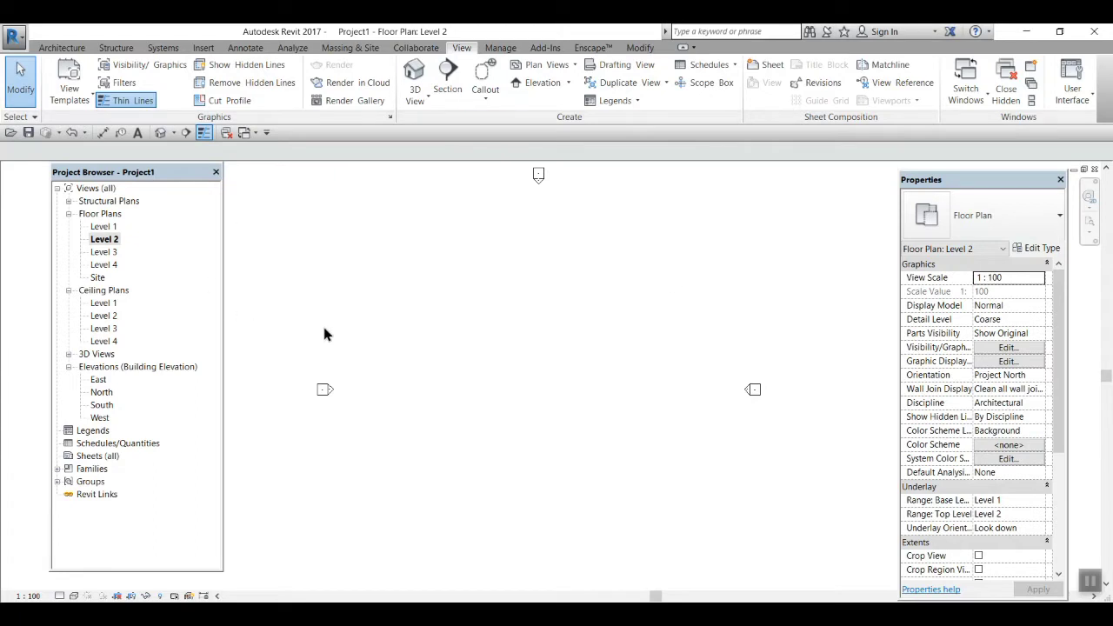
scroll(371, 331, down, 1)
click(60, 49)
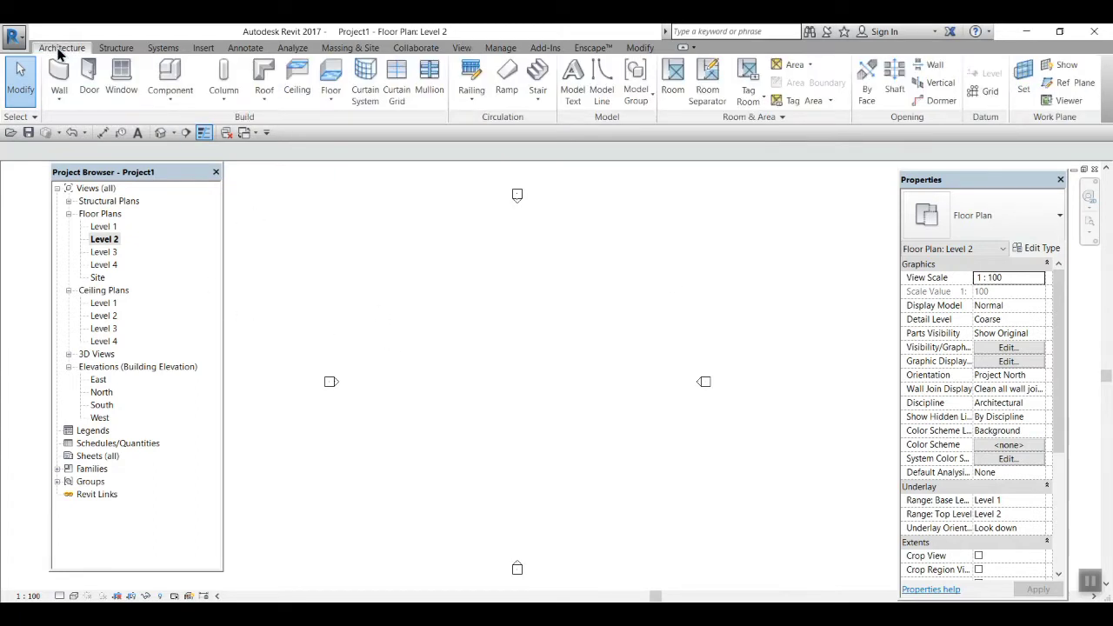
click(59, 96)
click(87, 120)
click(594, 67)
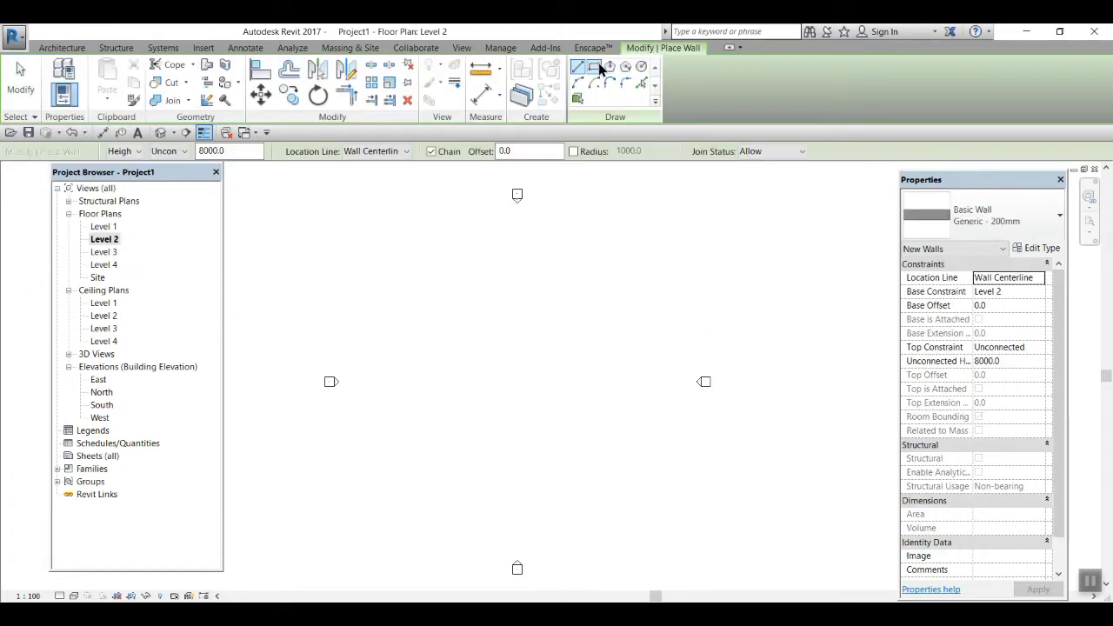
click(485, 319)
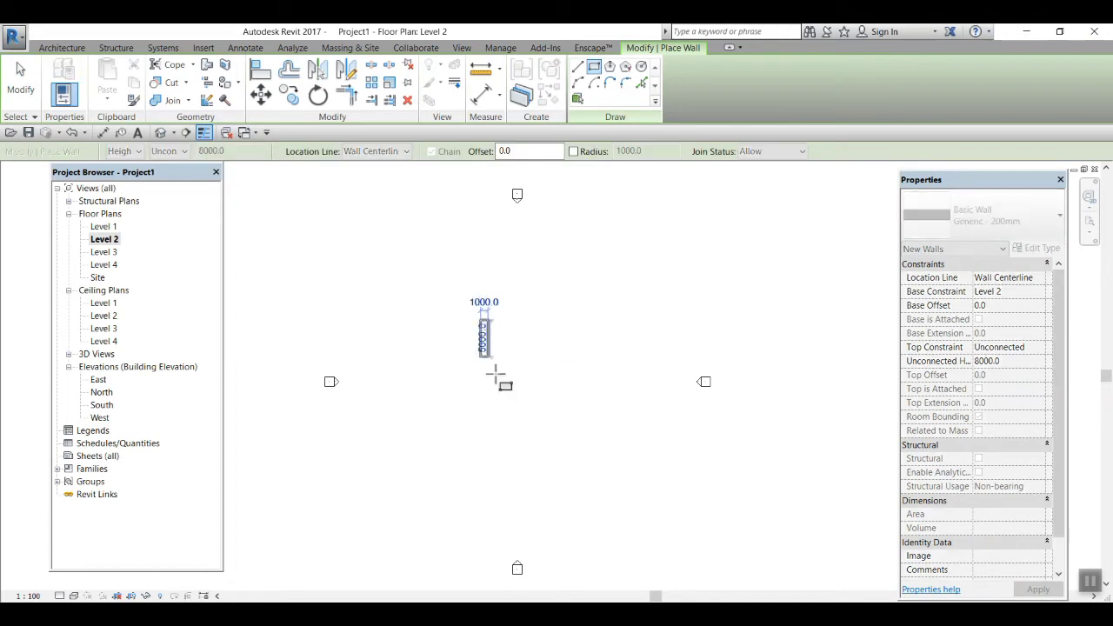
click(570, 392)
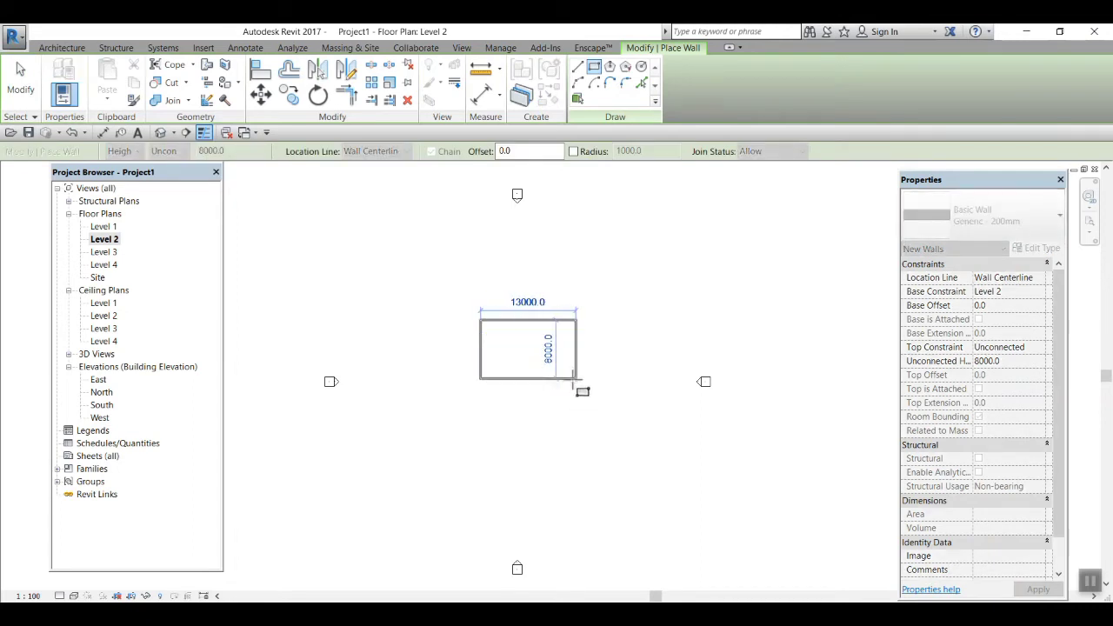
click(561, 378)
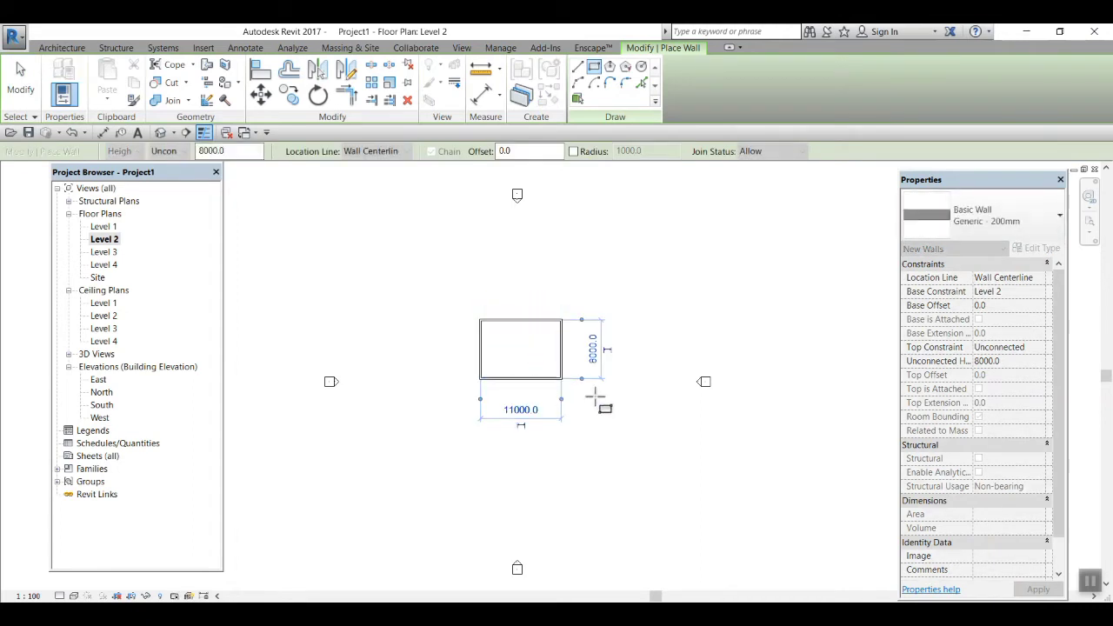
Draw a smaller rectangle of walls about 4743 mm wide, west of the large one with their south walls aligned
click(414, 353)
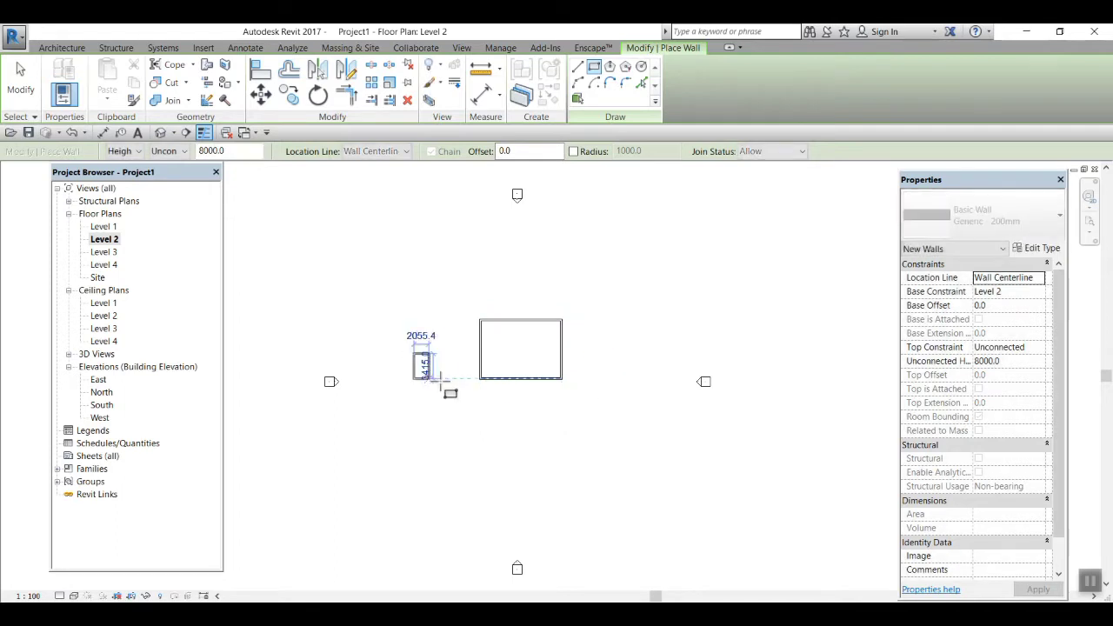
click(449, 378)
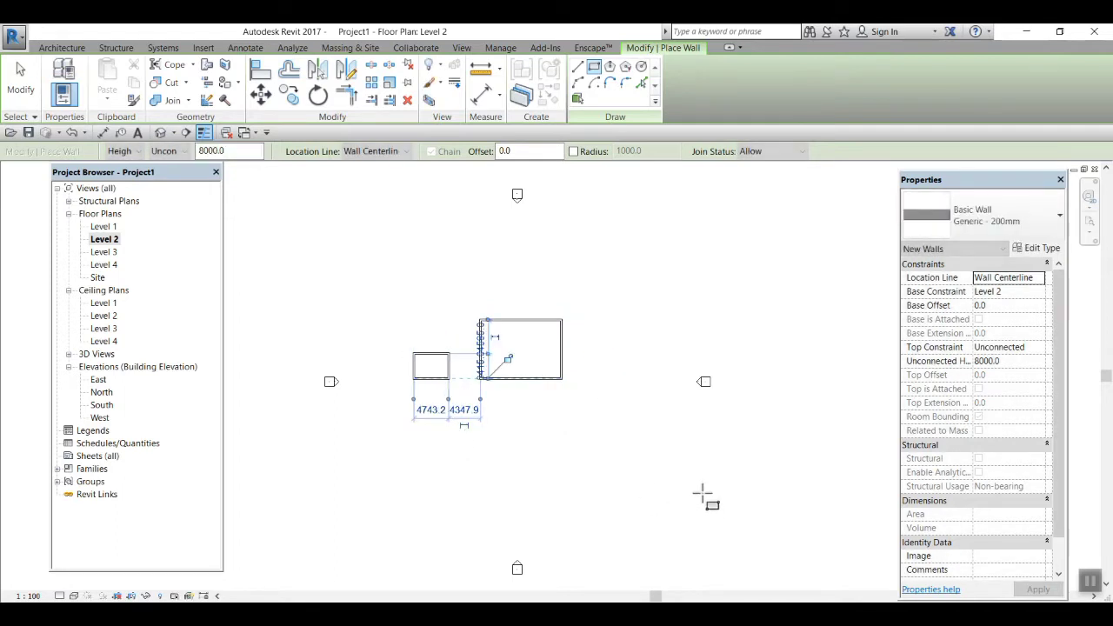
key(Escape)
key(Escape)
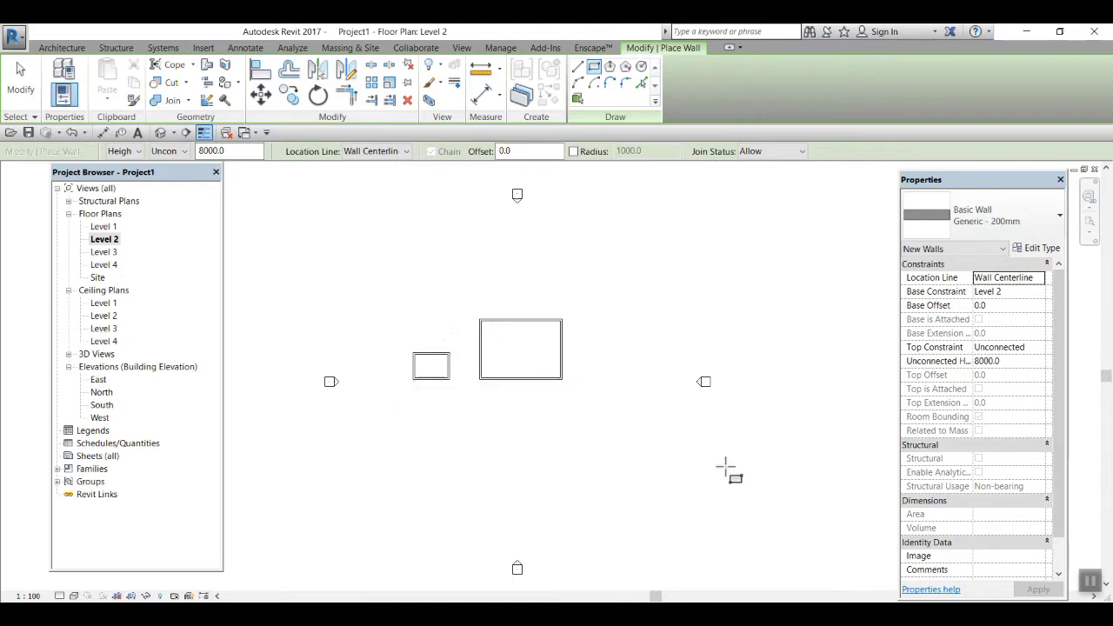
Delete the existing curved roof in the South elevation
double_click(102, 406)
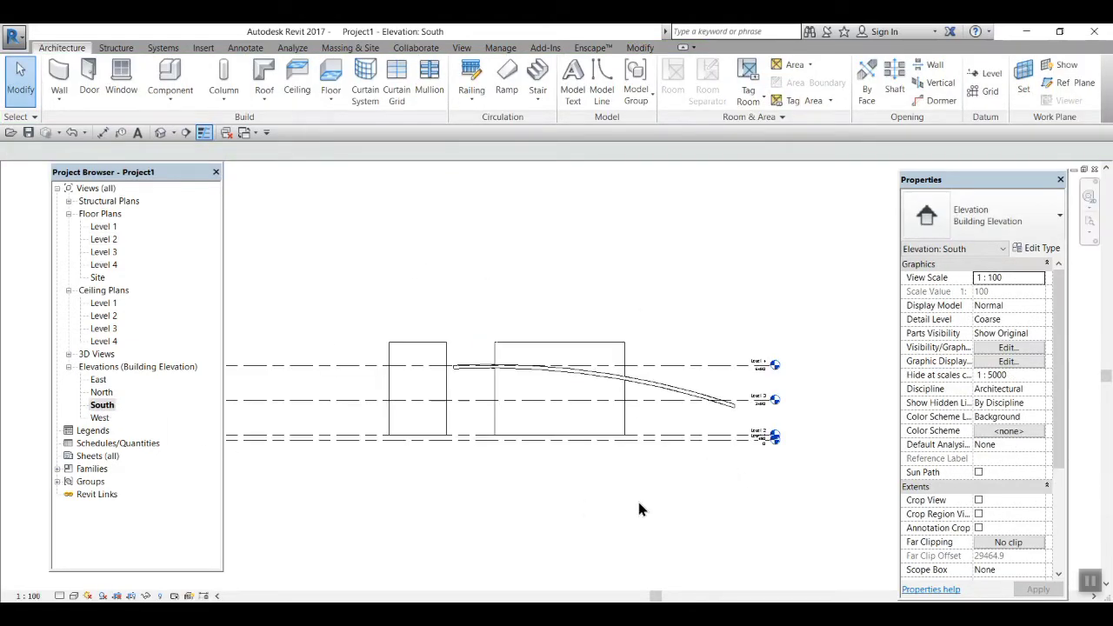
click(670, 395)
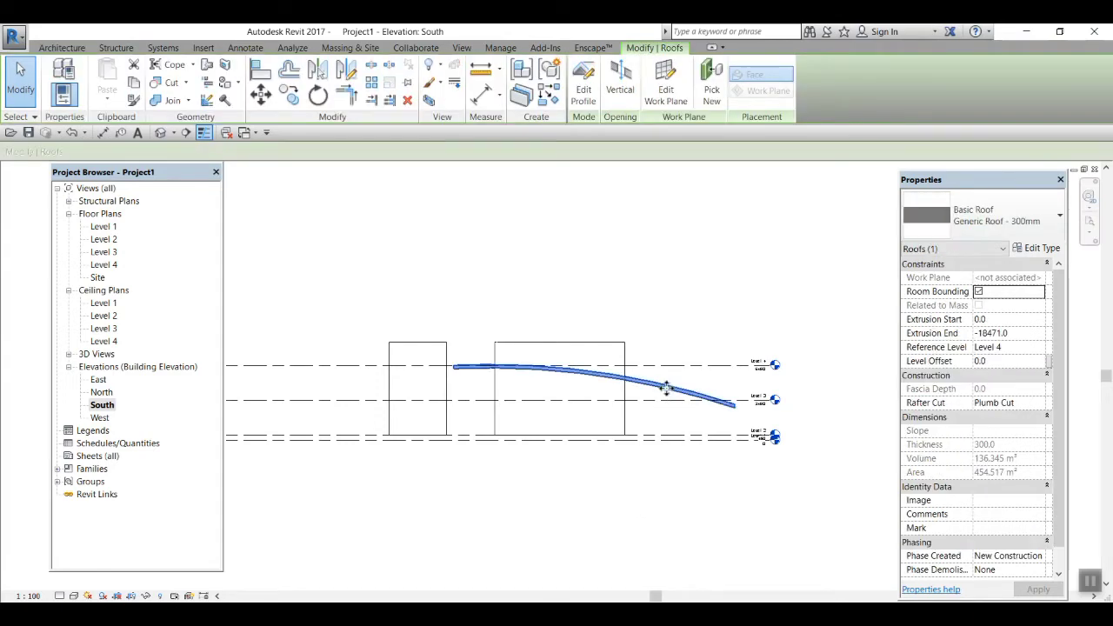
key(Delete)
middle_drag(632, 483, 697, 521)
scroll(597, 463, up, 1)
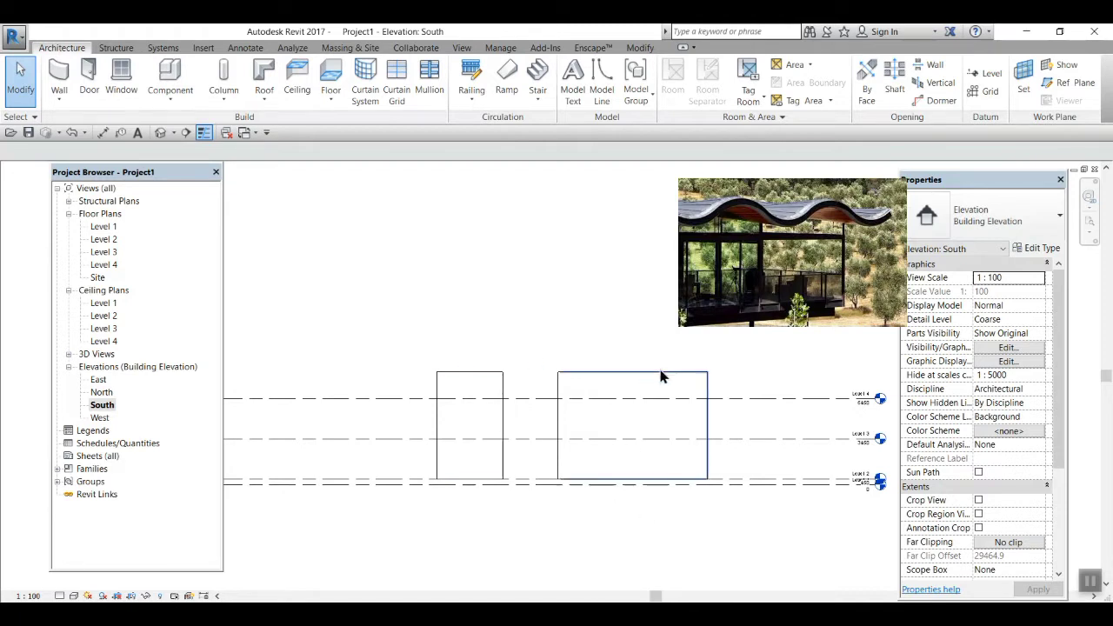
Set the top constraint of all the walls in both rectangles to Up to level: Level 3
drag(743, 370, 407, 354)
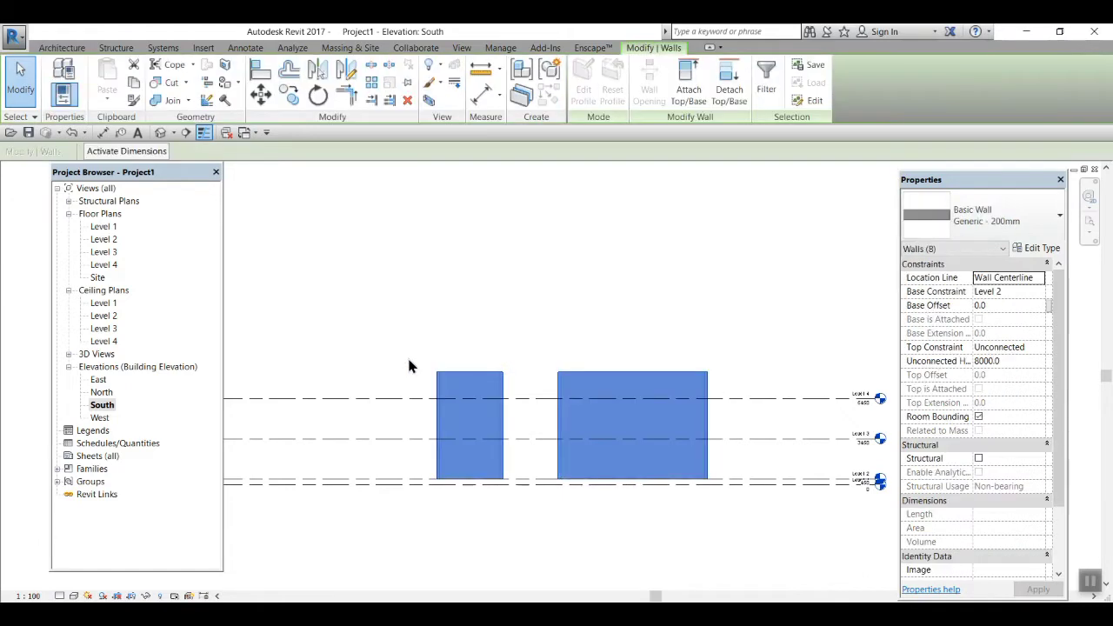
click(1039, 347)
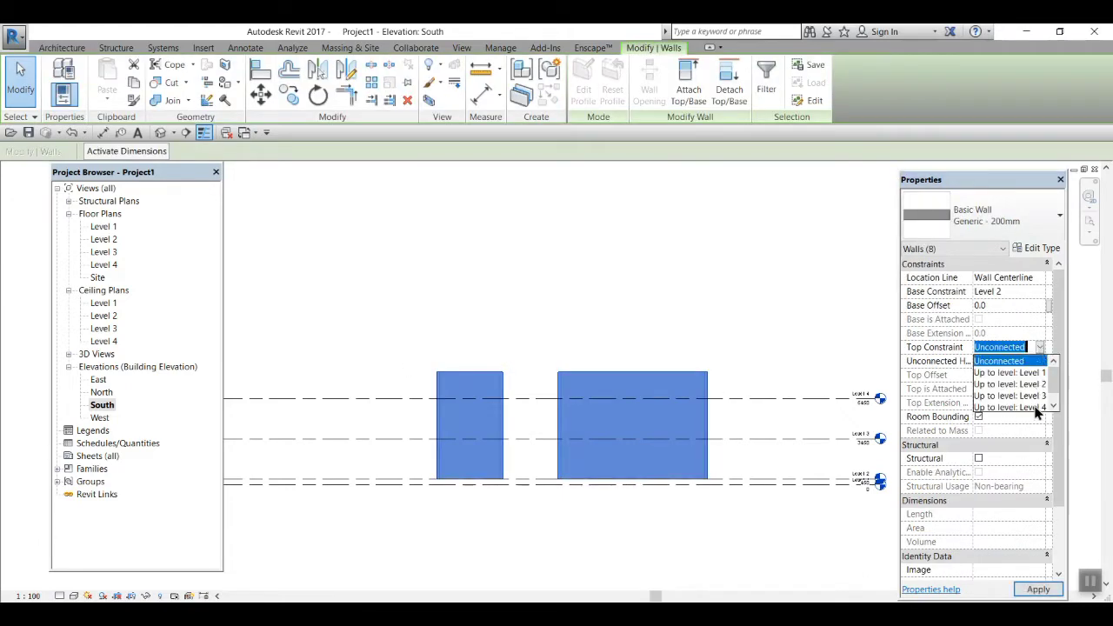
click(1035, 399)
click(764, 534)
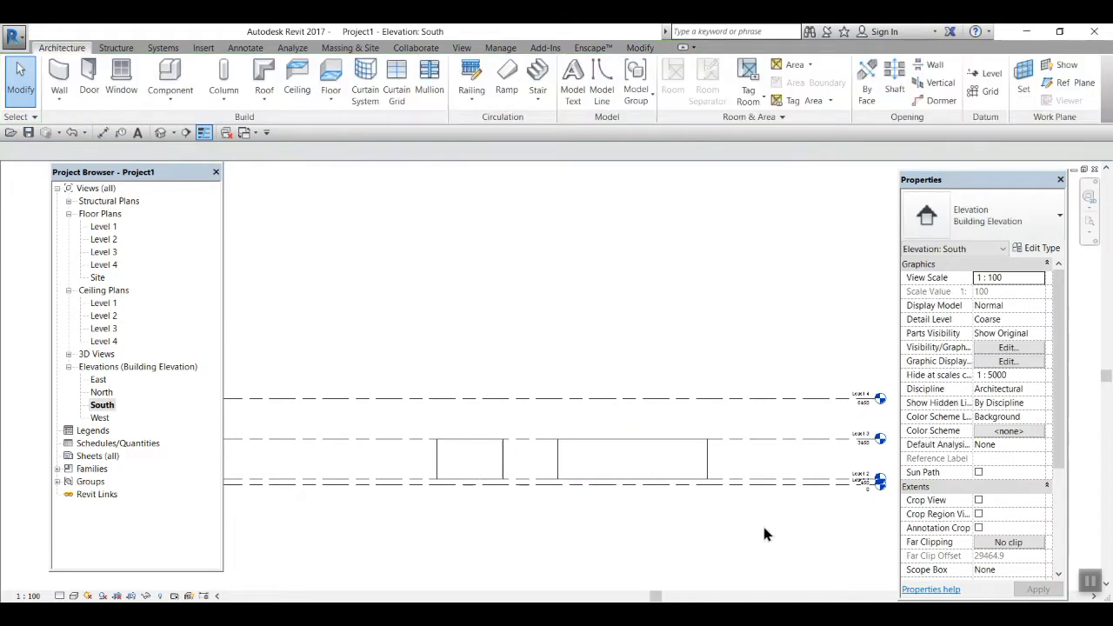
Start a Roof by Extrusion with the larger block's south wall as work plane, Level 4 as reference level and 0.0 offset
scroll(439, 458, up, 3)
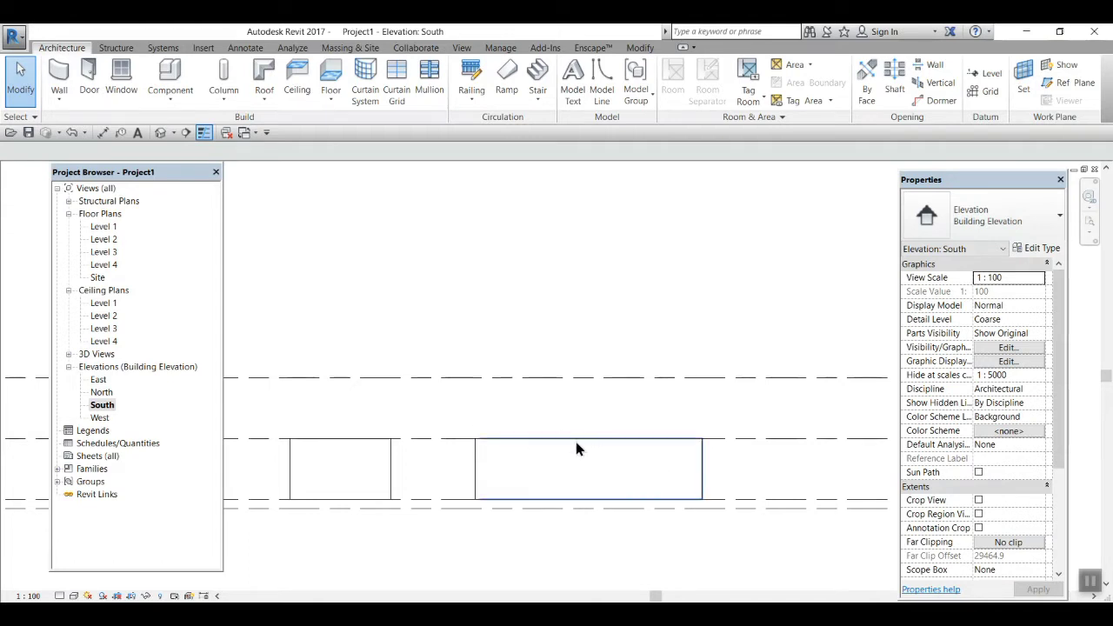
middle_drag(579, 450, 629, 445)
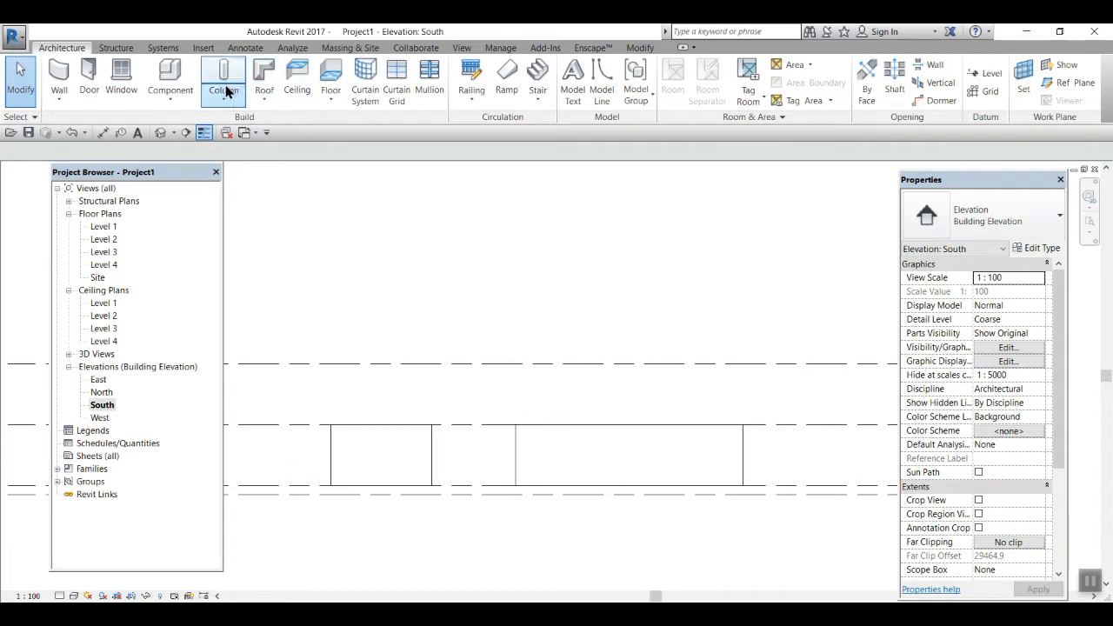
click(268, 100)
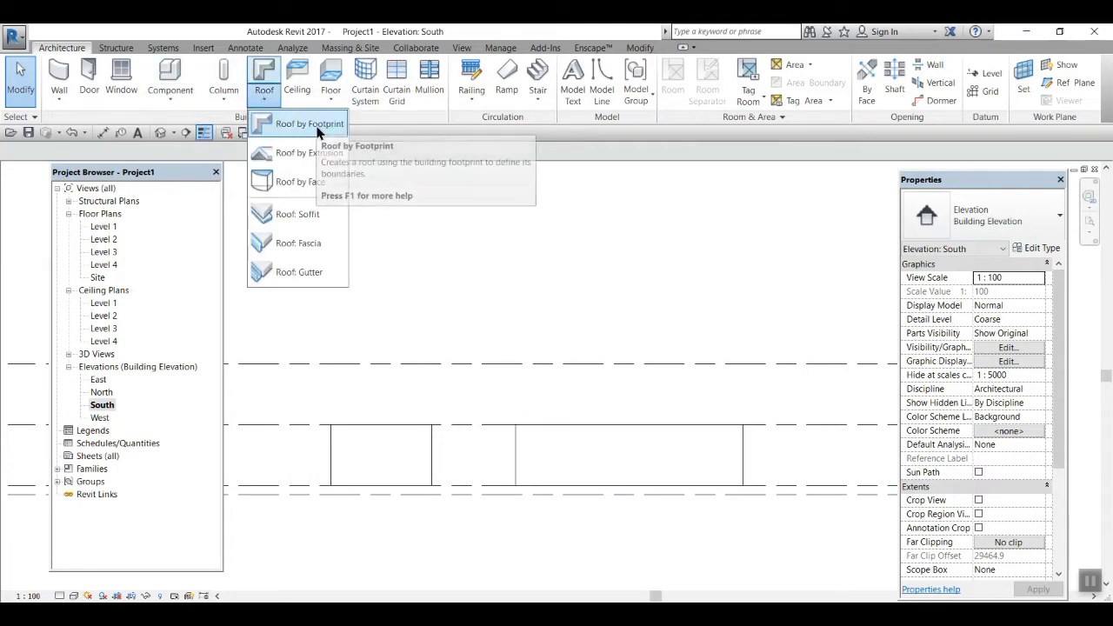
click(296, 161)
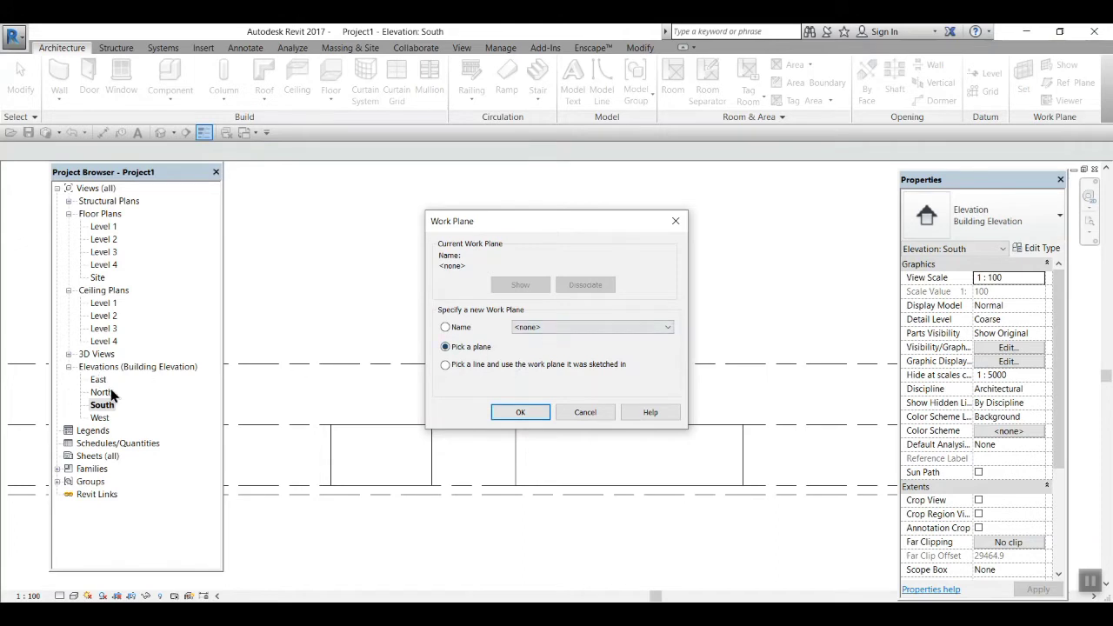
click(521, 412)
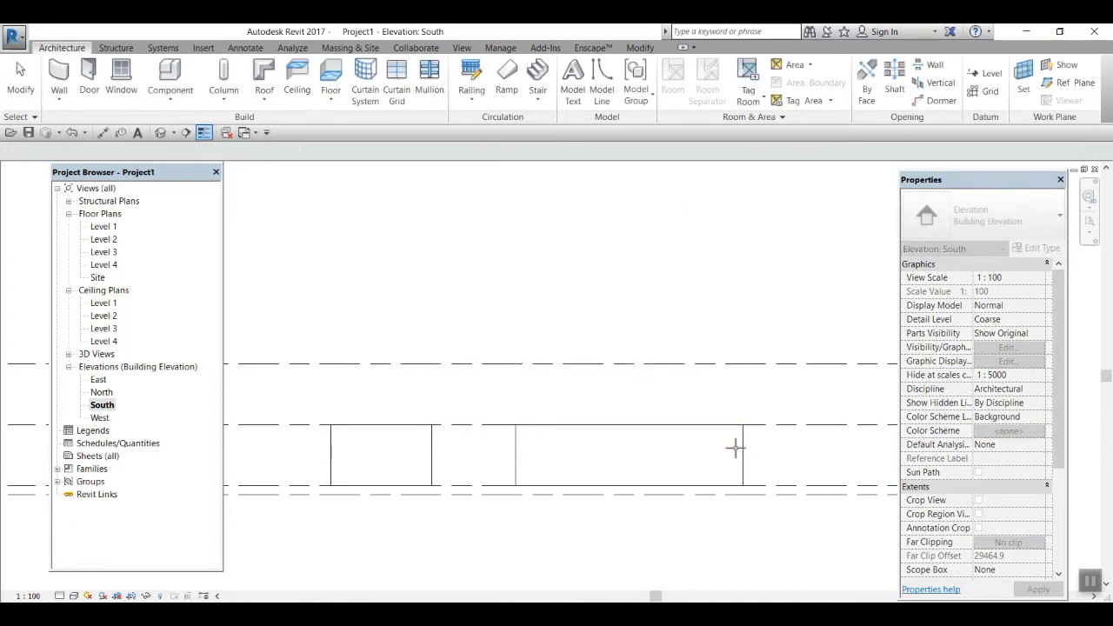
click(675, 424)
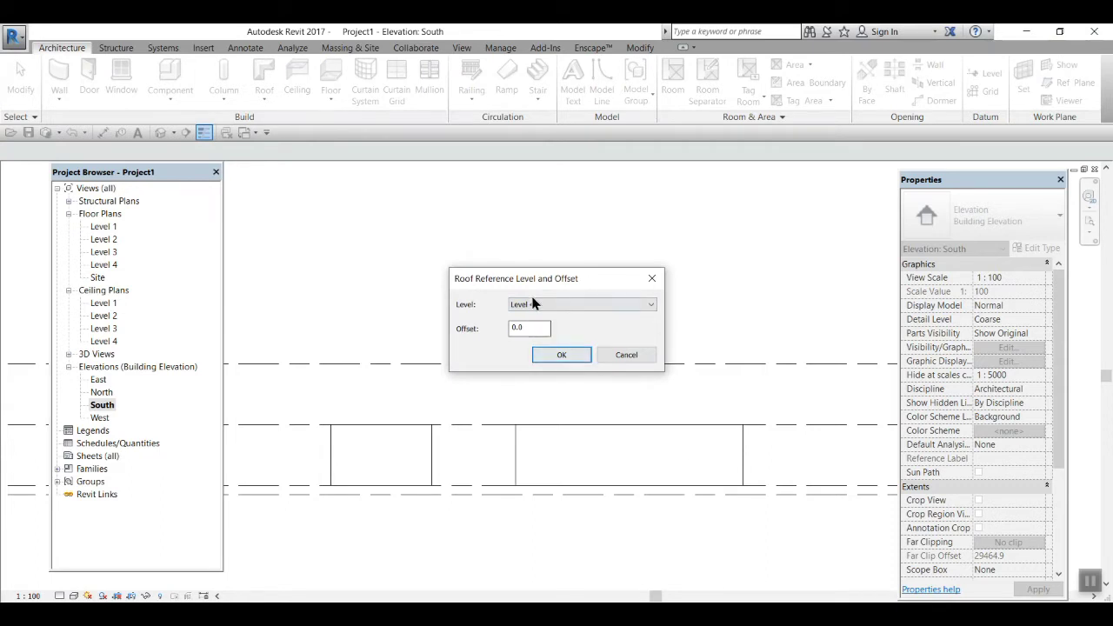
click(562, 356)
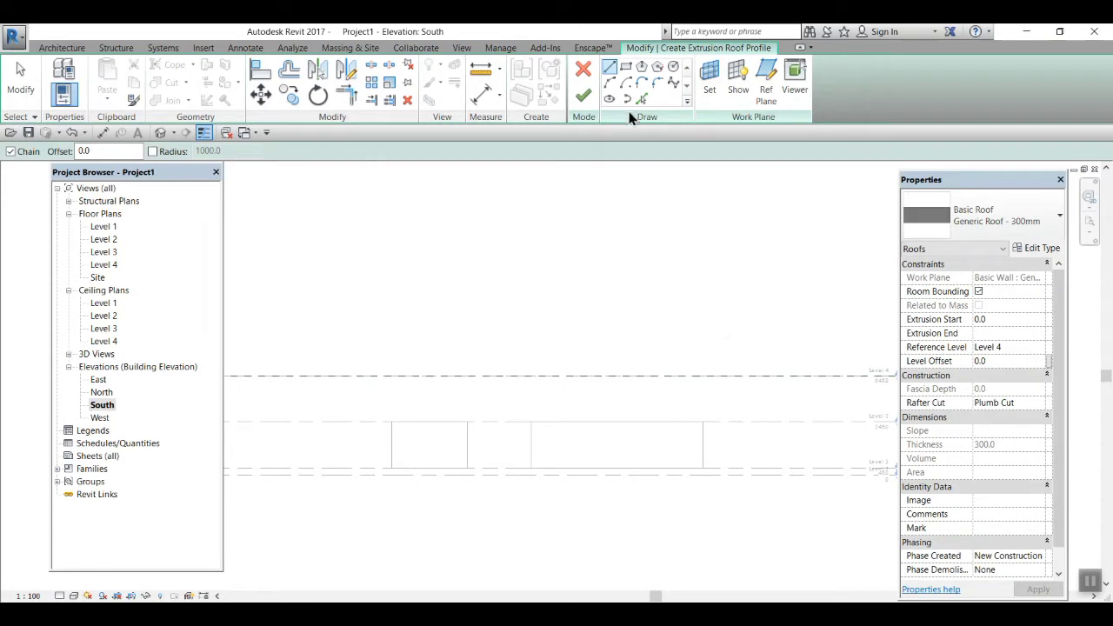
Sketch the roof profile as a start-end-radius arc from Level 4, west of the larger block, down past its upper east corner
click(610, 82)
click(533, 375)
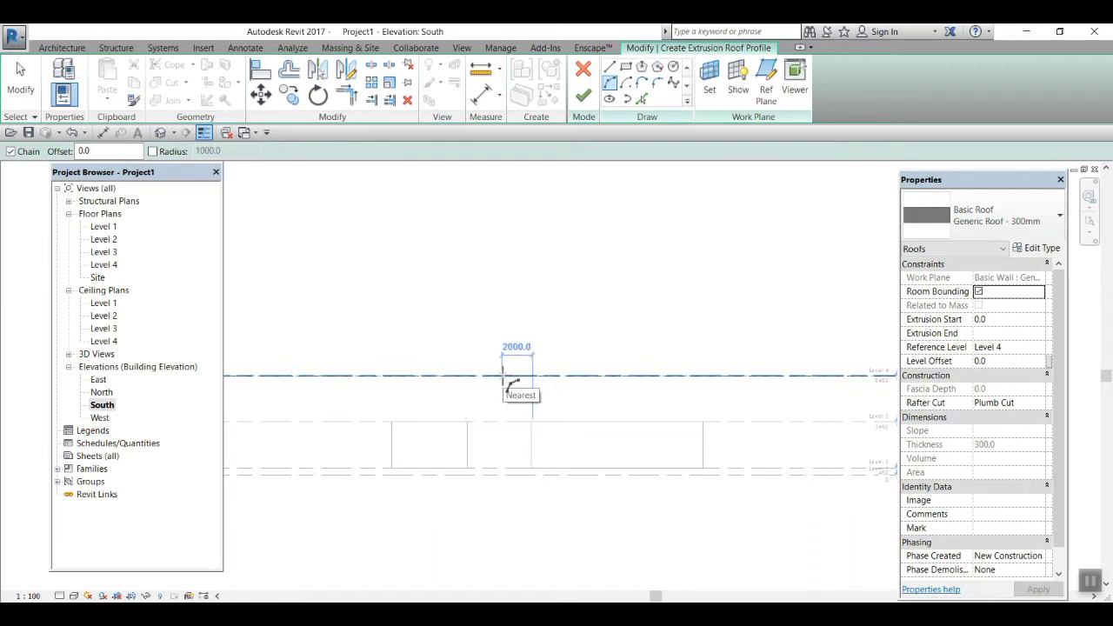
click(507, 376)
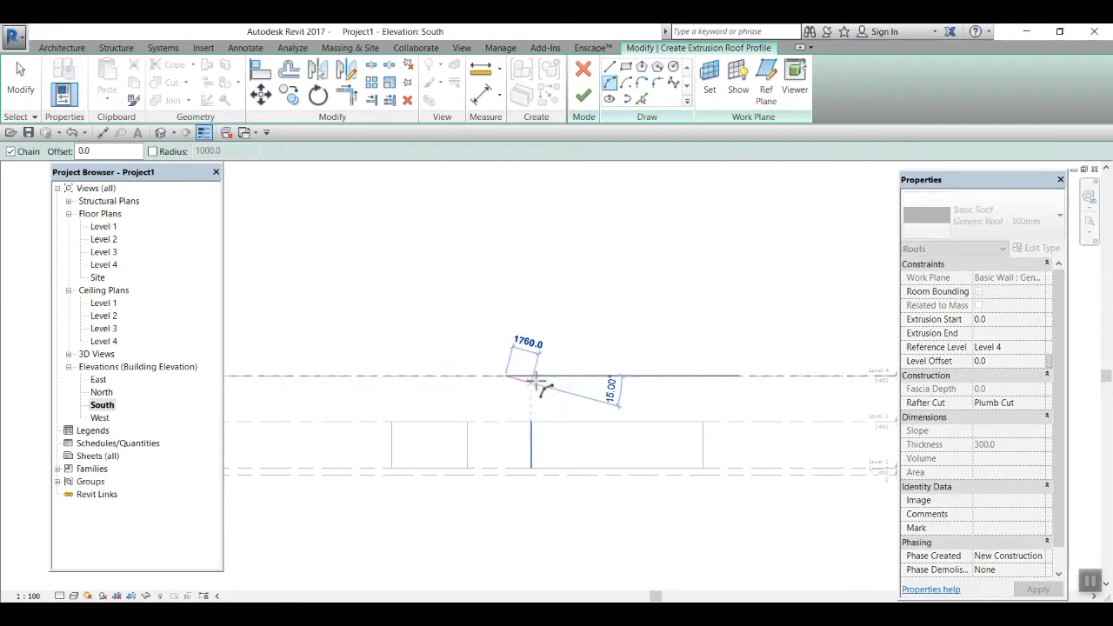
click(715, 426)
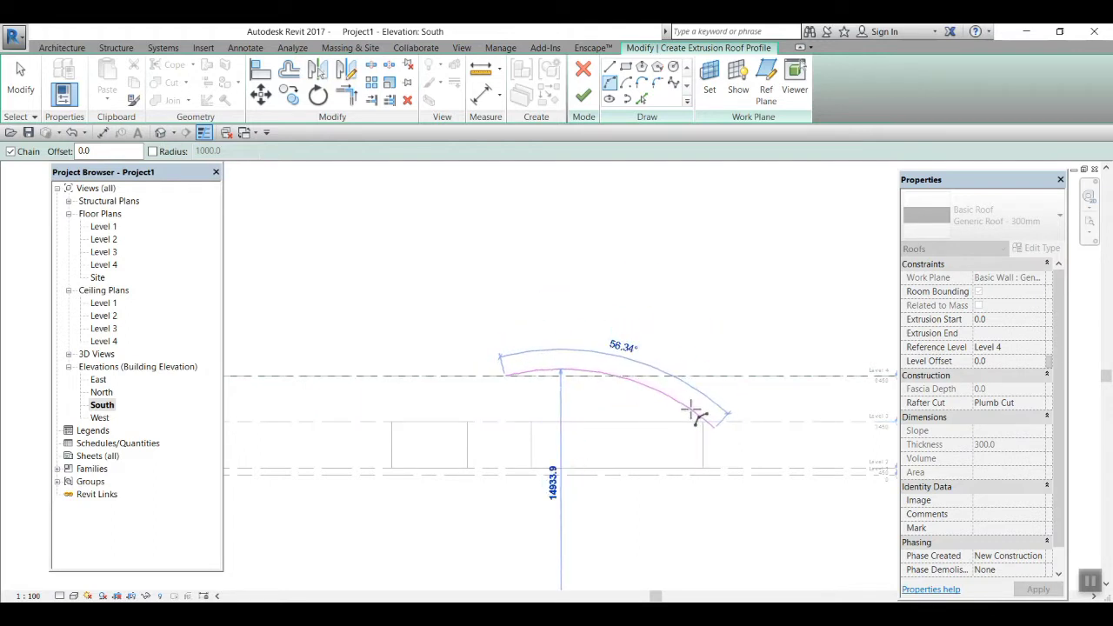
click(692, 415)
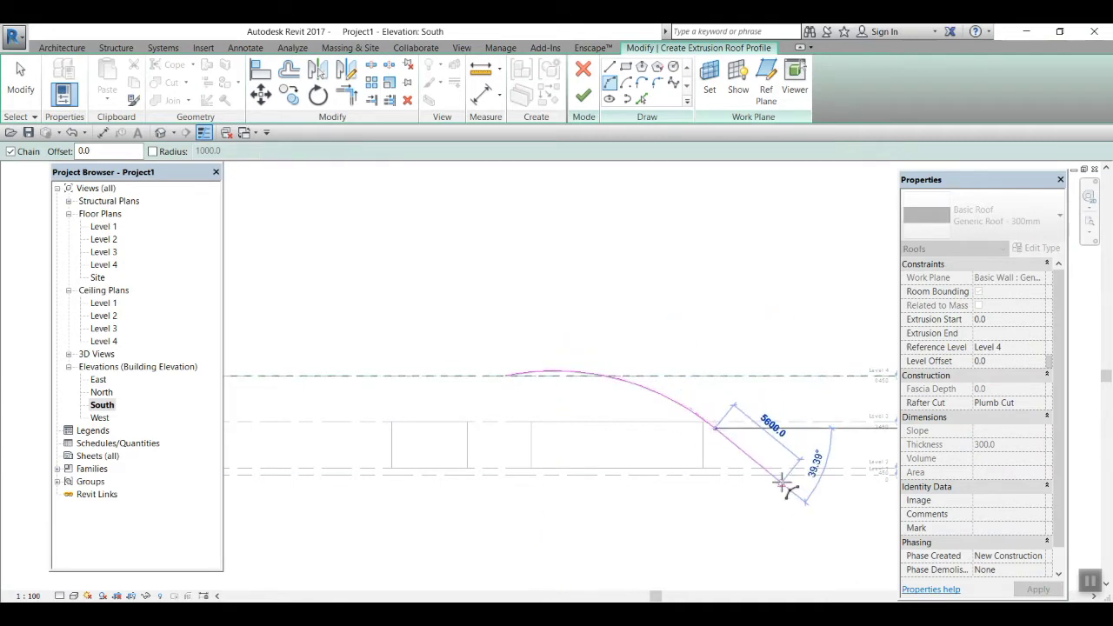
key(Escape)
key(Escape)
scroll(552, 380, up, 1)
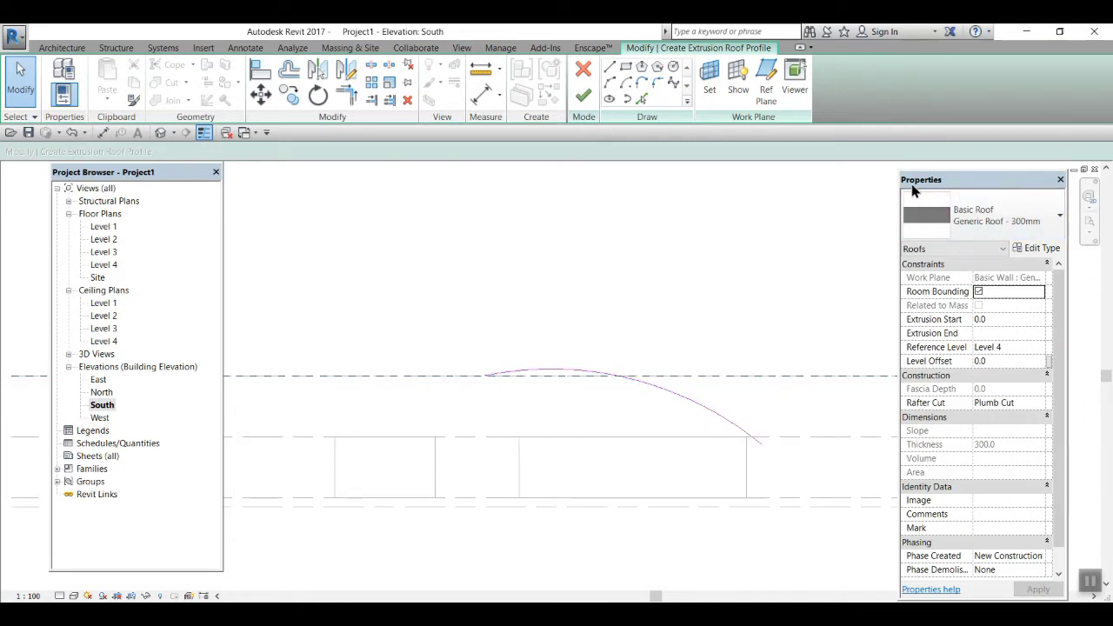
Set the structure layer thickness of the Generic Roof - 300mm type to 100 mm and finish the extrusion roof
click(1044, 248)
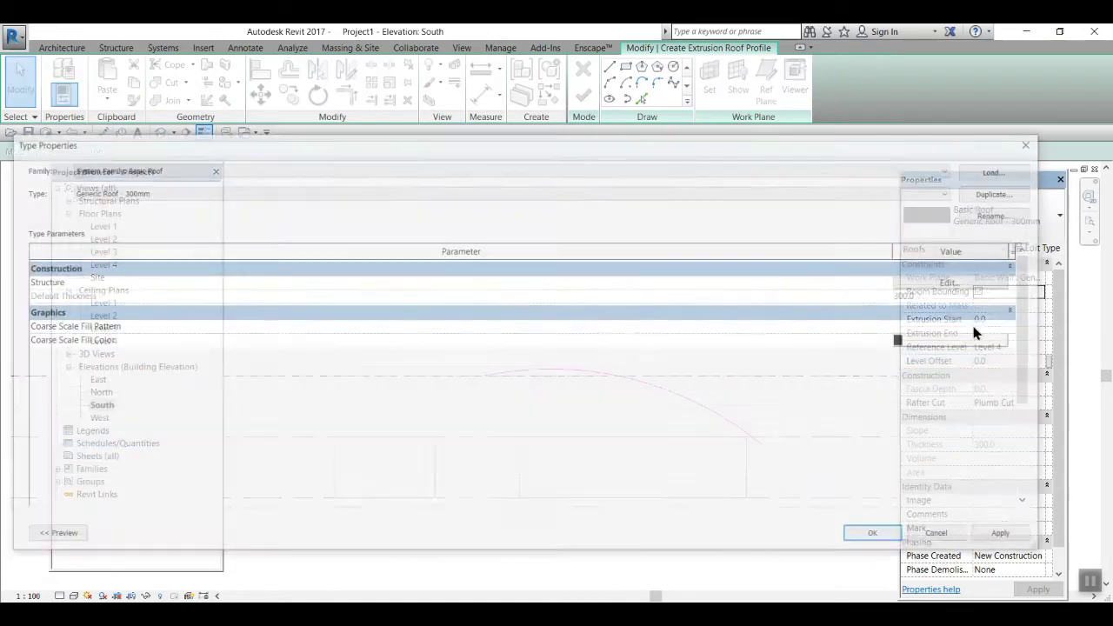
click(955, 283)
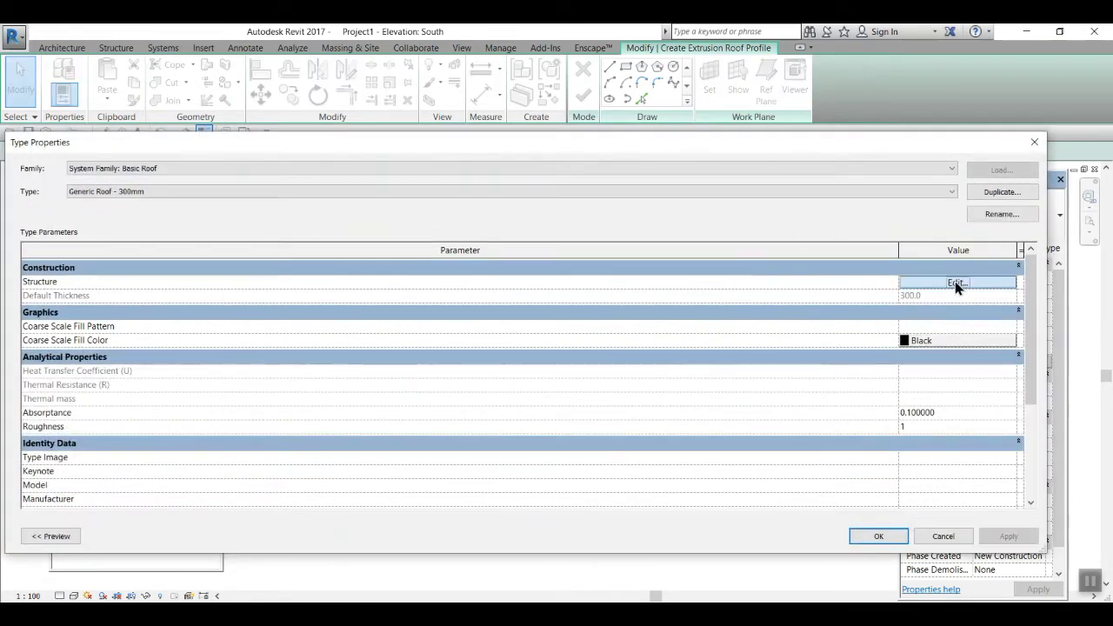
click(567, 280)
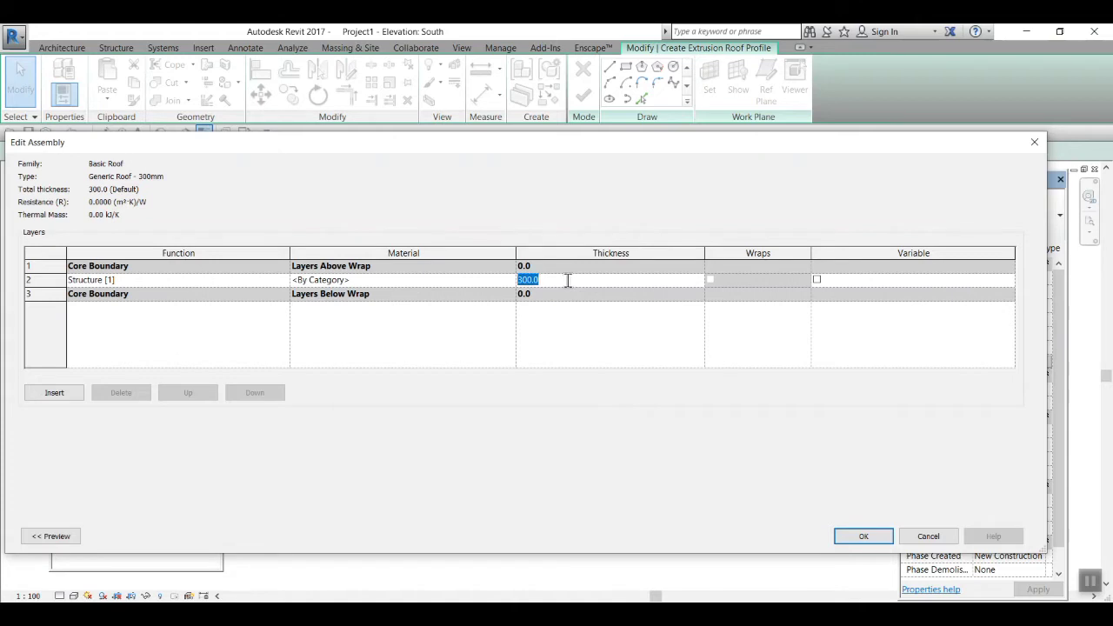
text(100)
click(862, 535)
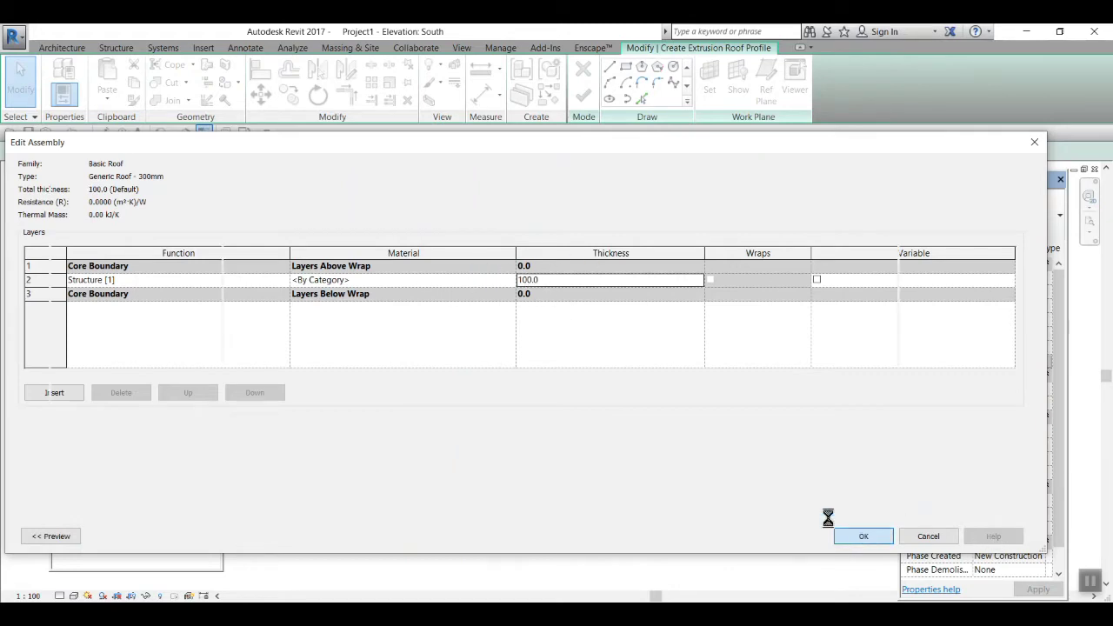
click(1009, 535)
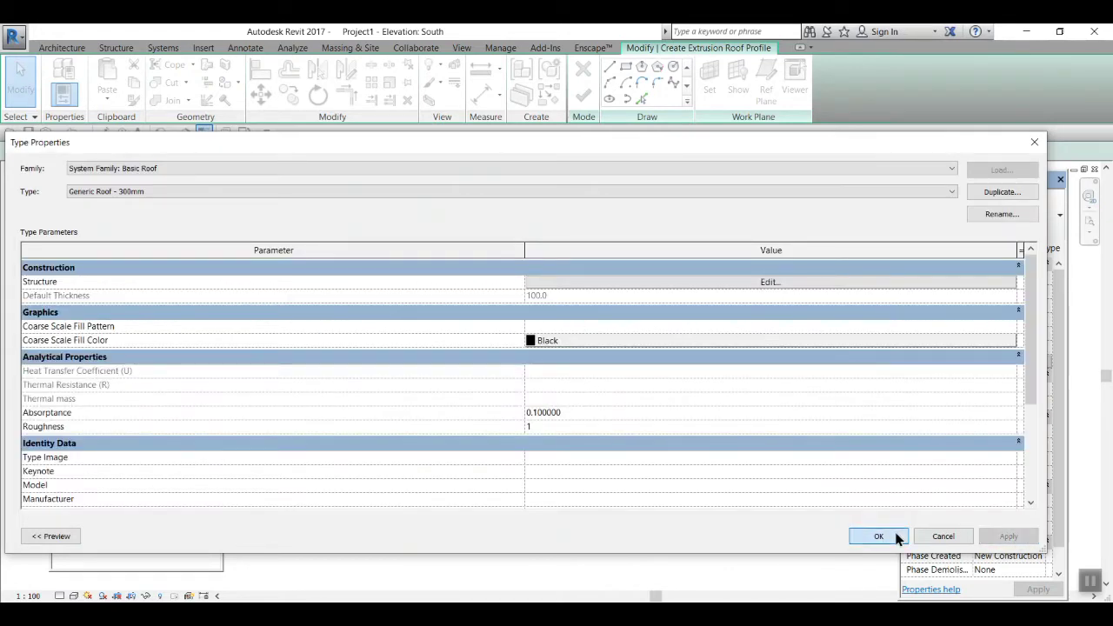
click(877, 536)
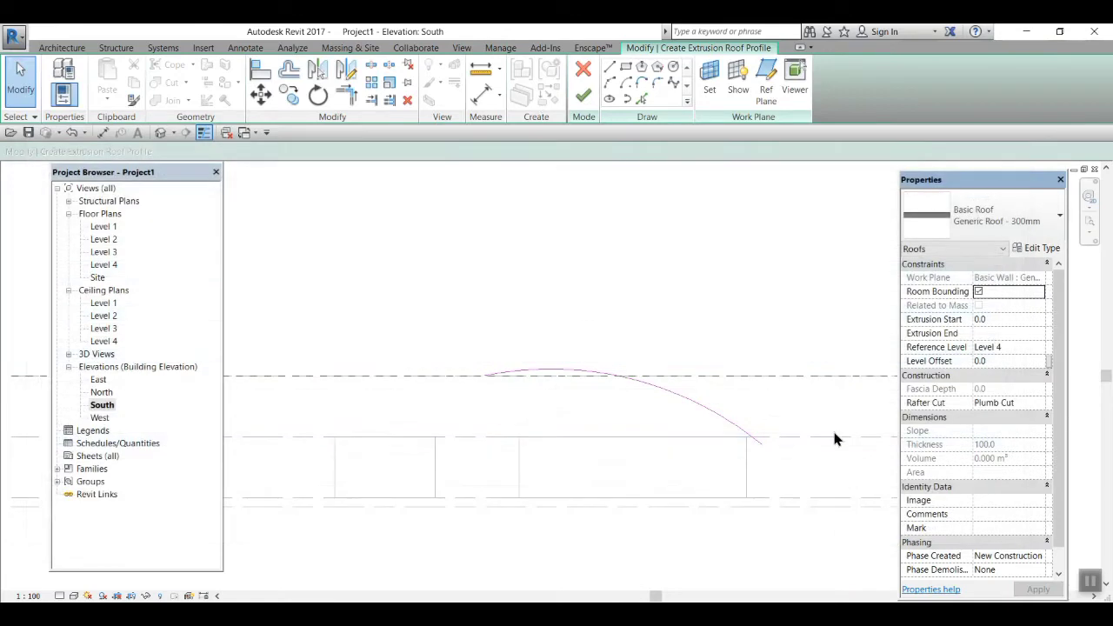
click(583, 95)
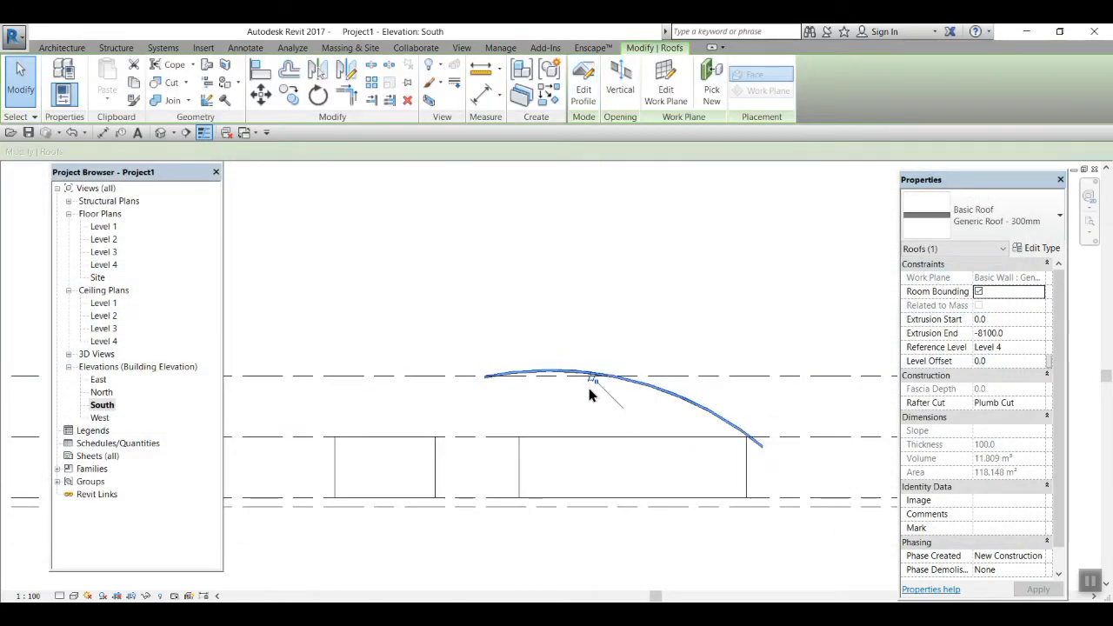
Open the default 3D view and examine how the curved roof sits over the larger block
scroll(592, 387, up, 3)
scroll(526, 396, down, 2)
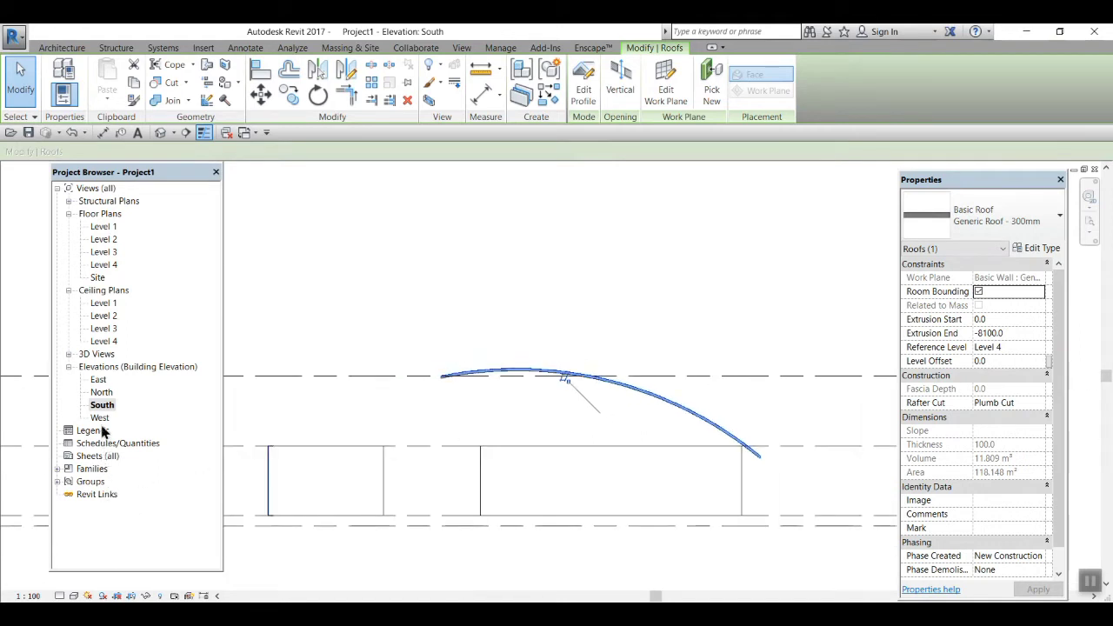
click(461, 48)
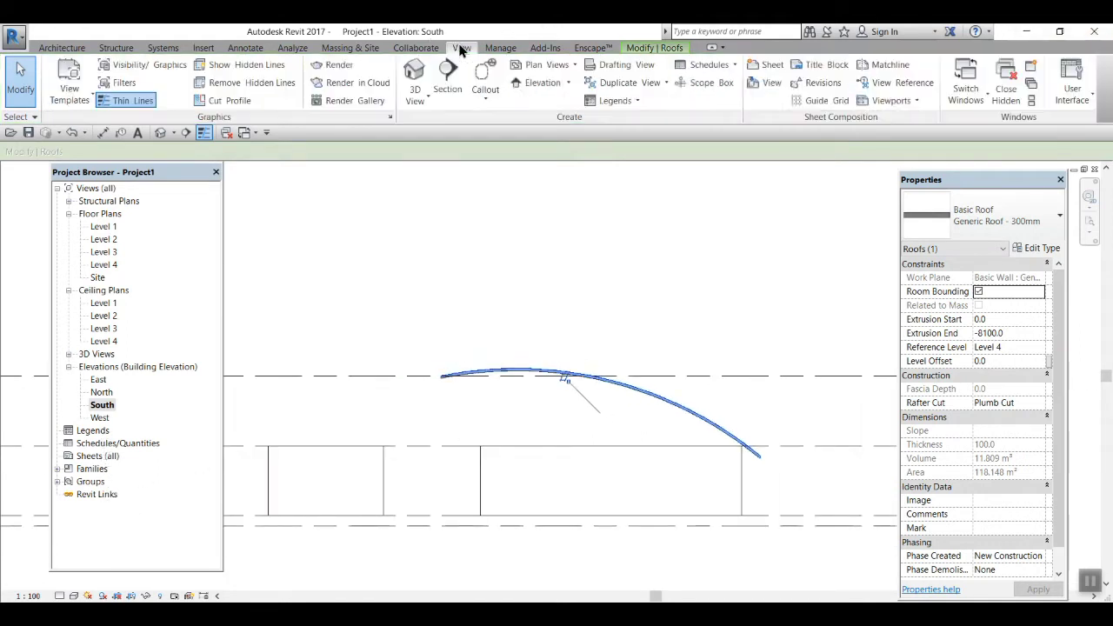
click(421, 100)
click(428, 119)
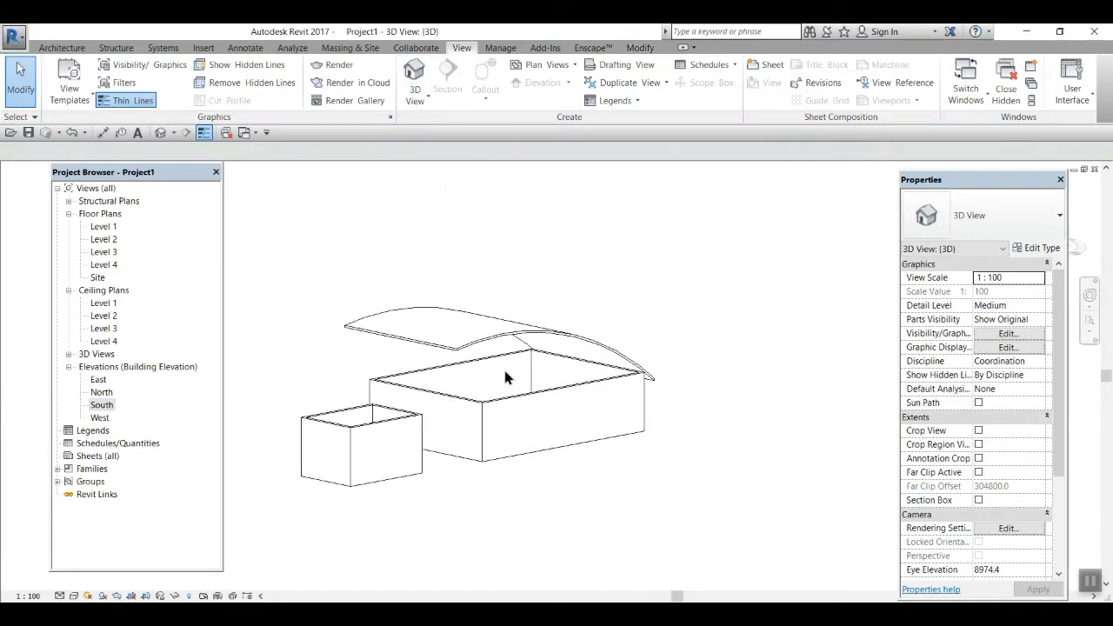
scroll(507, 378, up, 3)
middle_drag(716, 467, 622, 505)
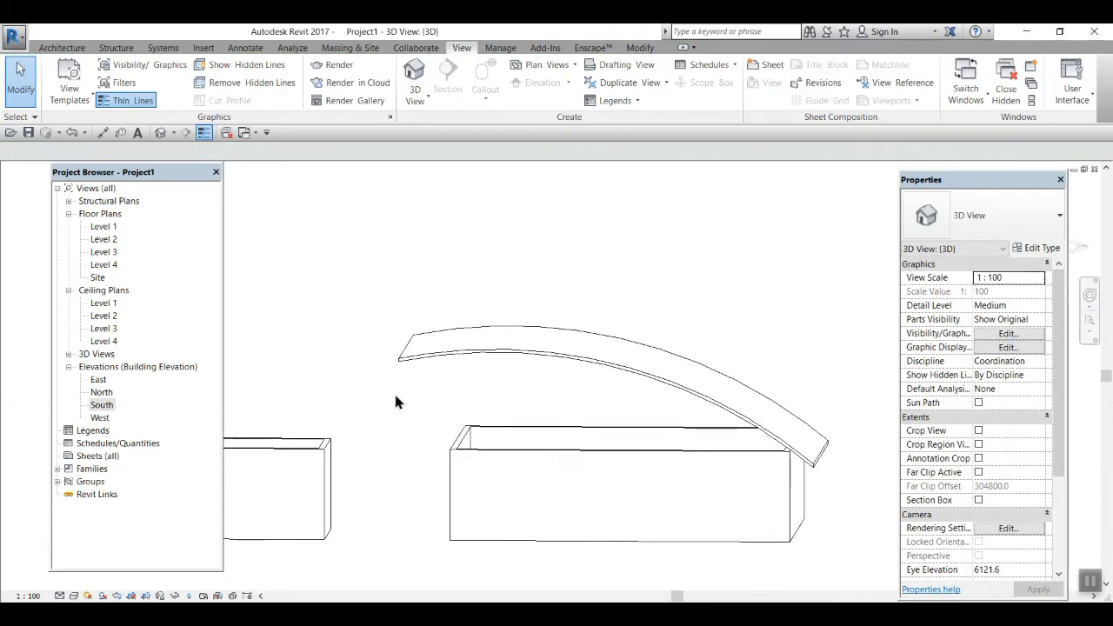
shift+middle_drag(479, 500, 569, 508)
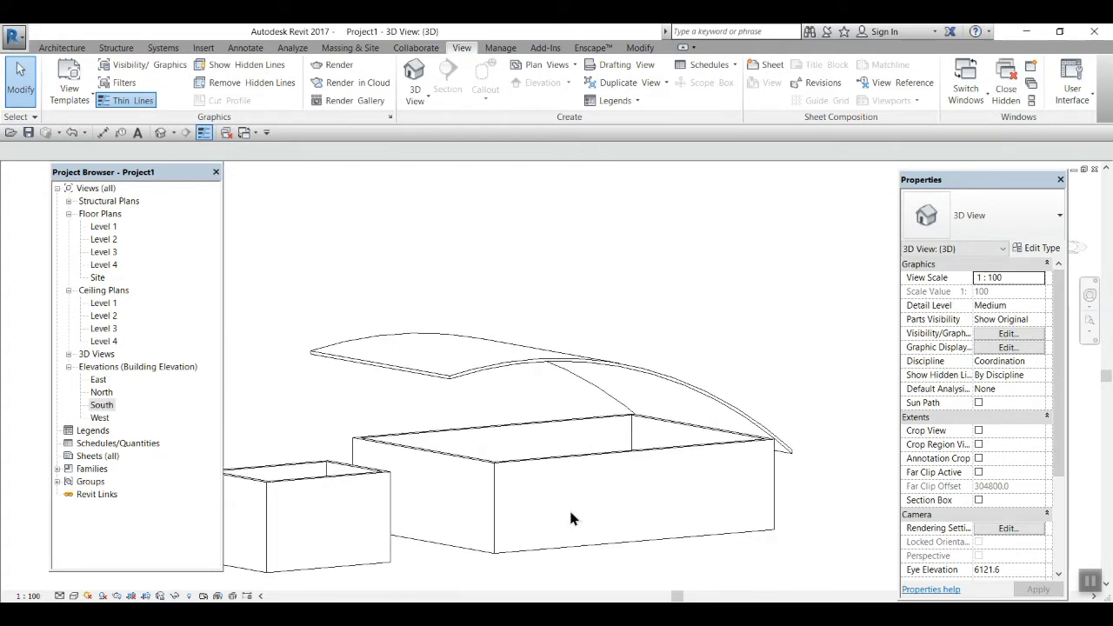
Attach the tops of all four walls of the larger block to the curved extrusion roof
click(543, 468)
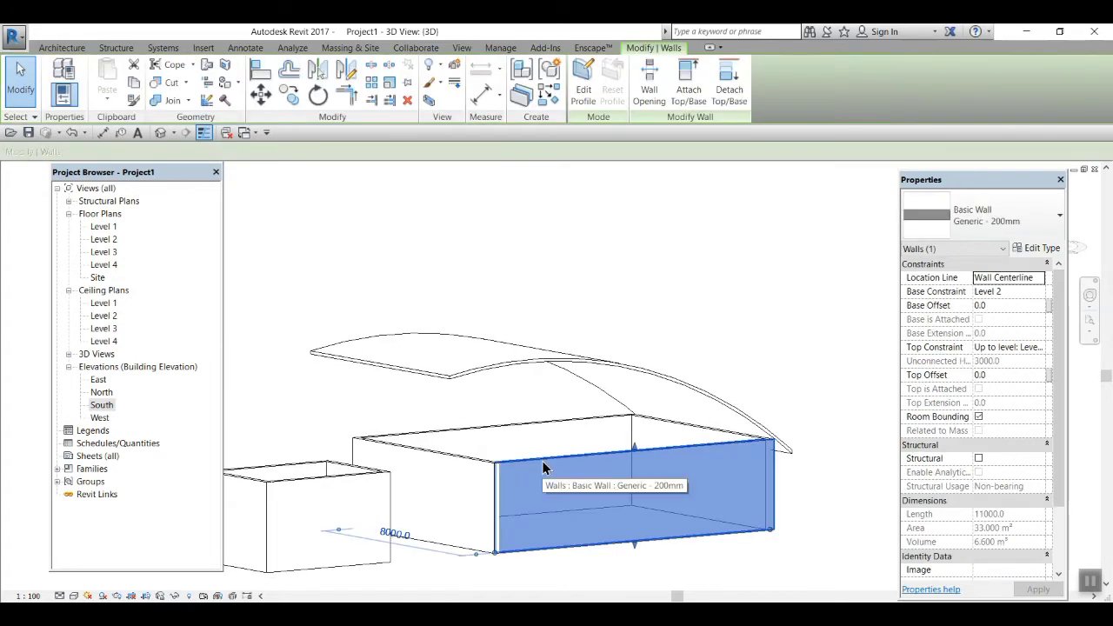
key(Tab)
click(542, 461)
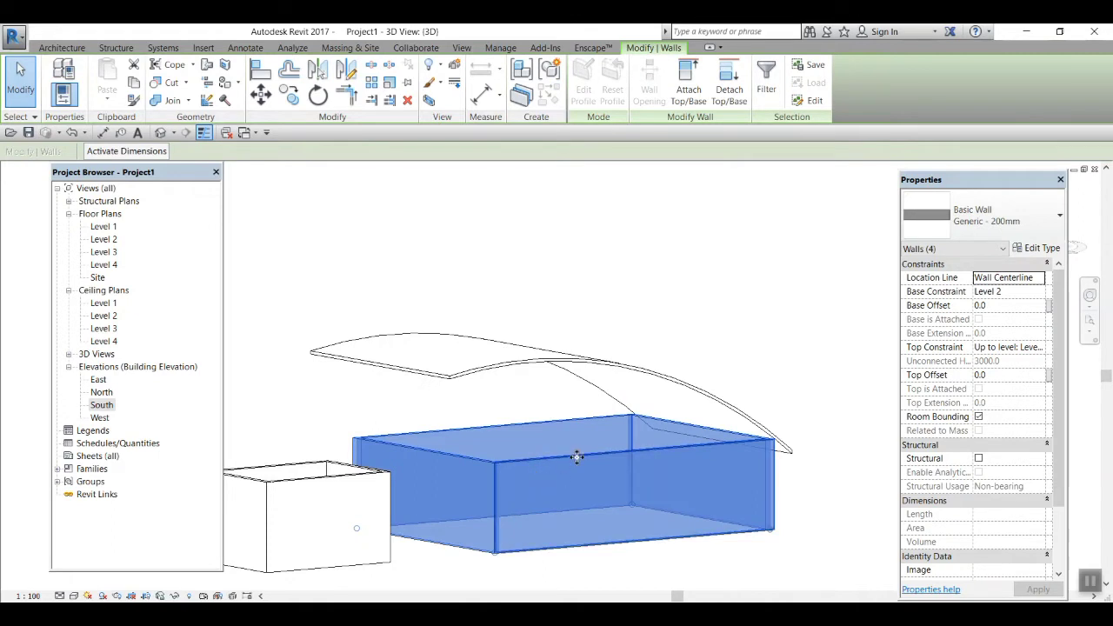
click(688, 83)
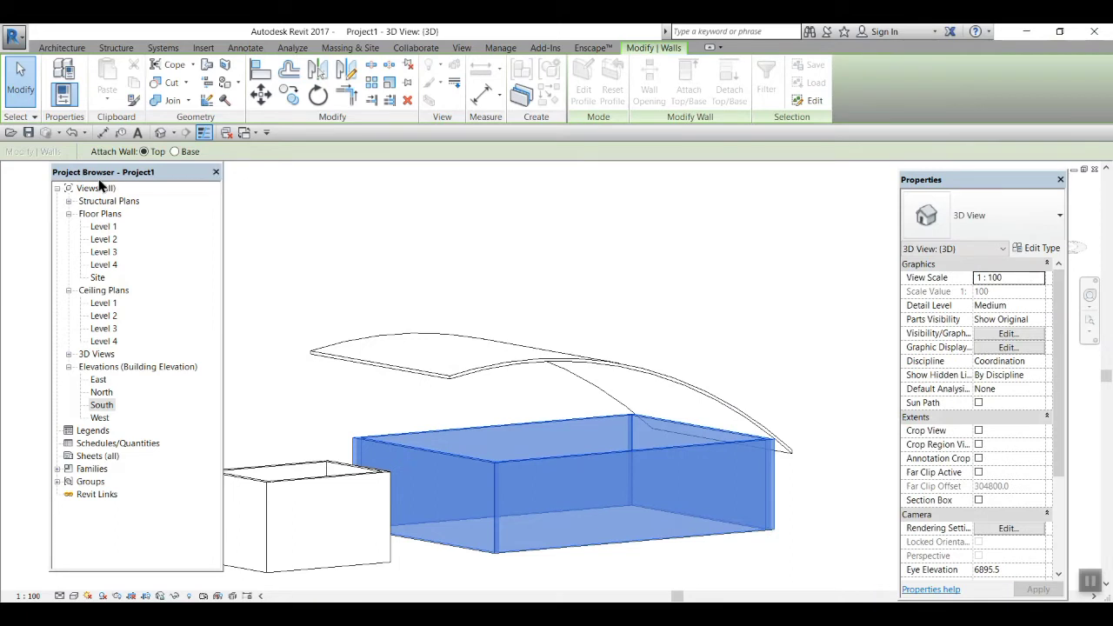
click(452, 379)
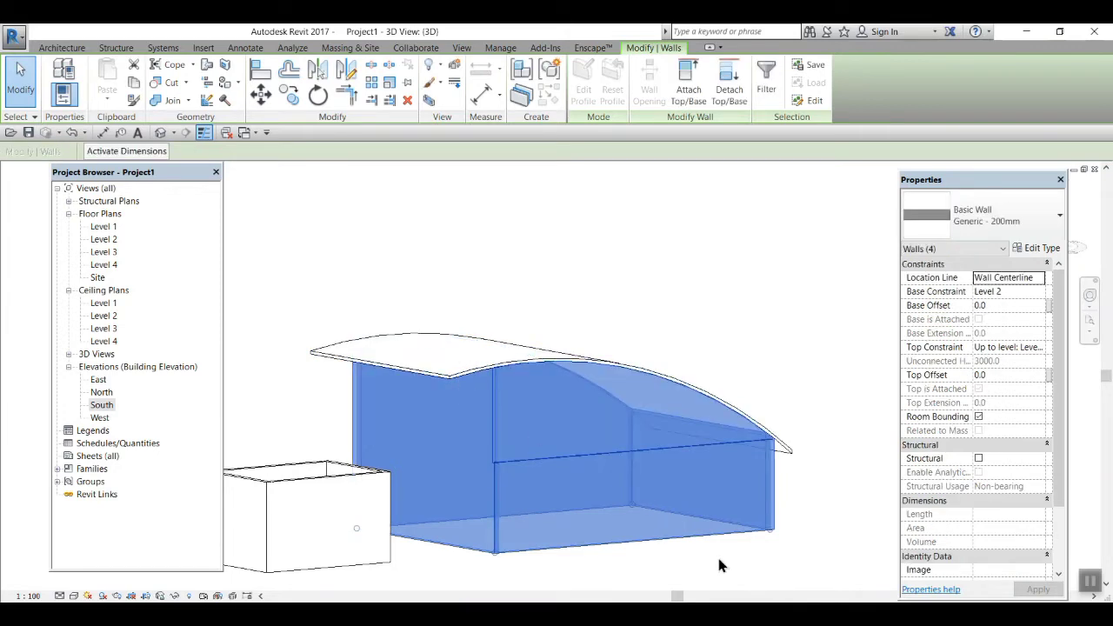
shift+middle_drag(718, 565, 632, 555)
click(572, 542)
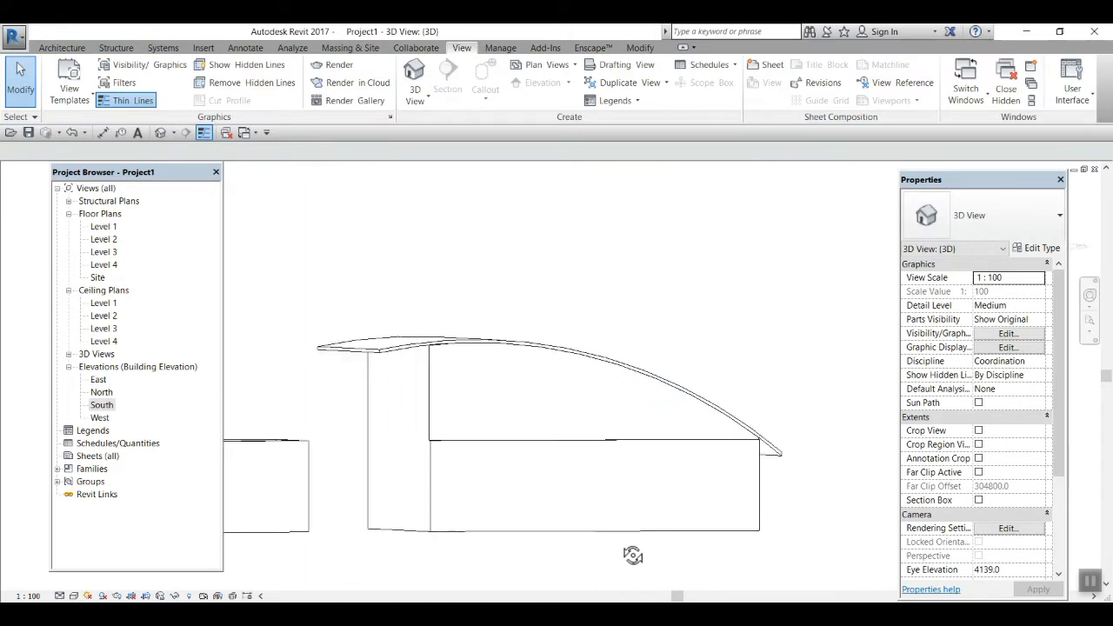
Set the 3D view's visual style to Realistic
click(75, 596)
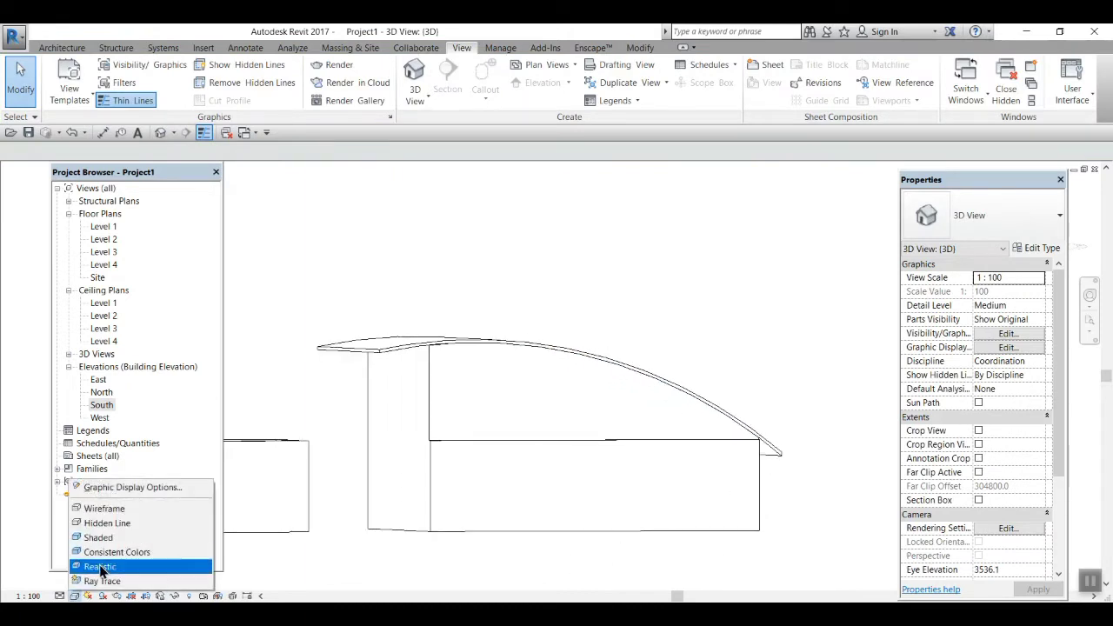
click(130, 566)
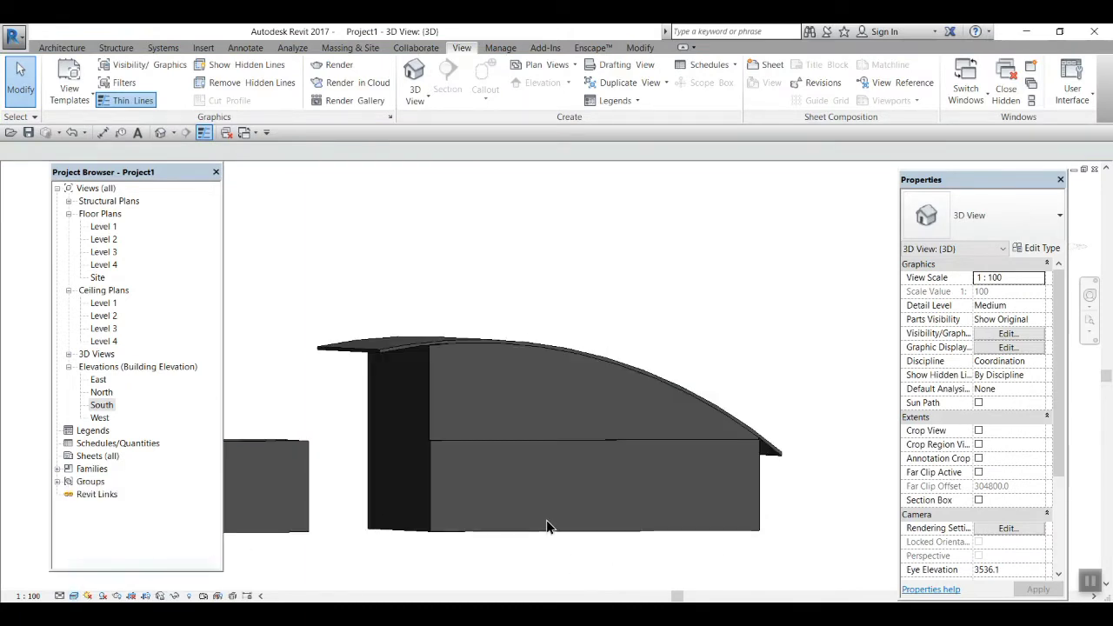
shift+middle_drag(575, 558, 581, 496)
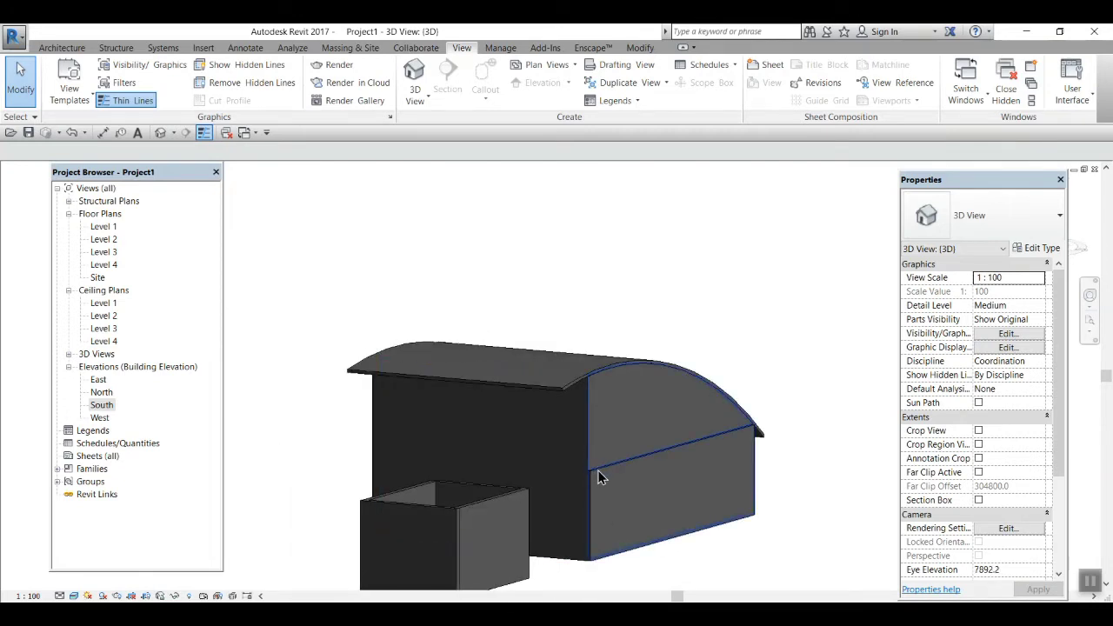
Extend the curved roof beyond the larger block's south wall to an extrusion start of about 1236 mm
click(567, 394)
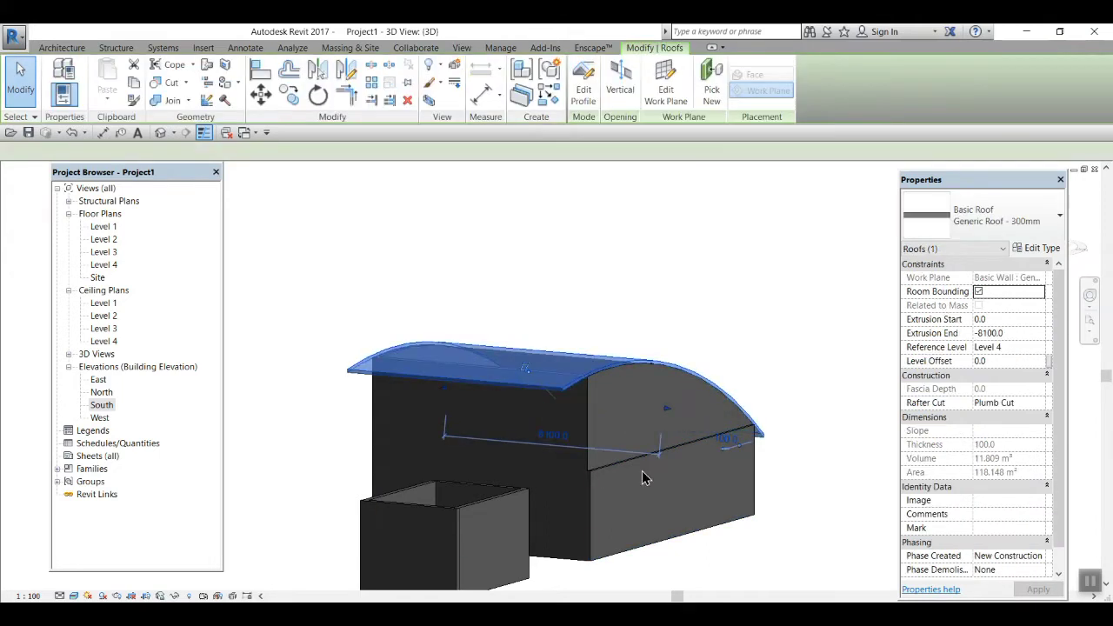
shift+middle_drag(676, 507, 663, 432)
drag(663, 426, 698, 440)
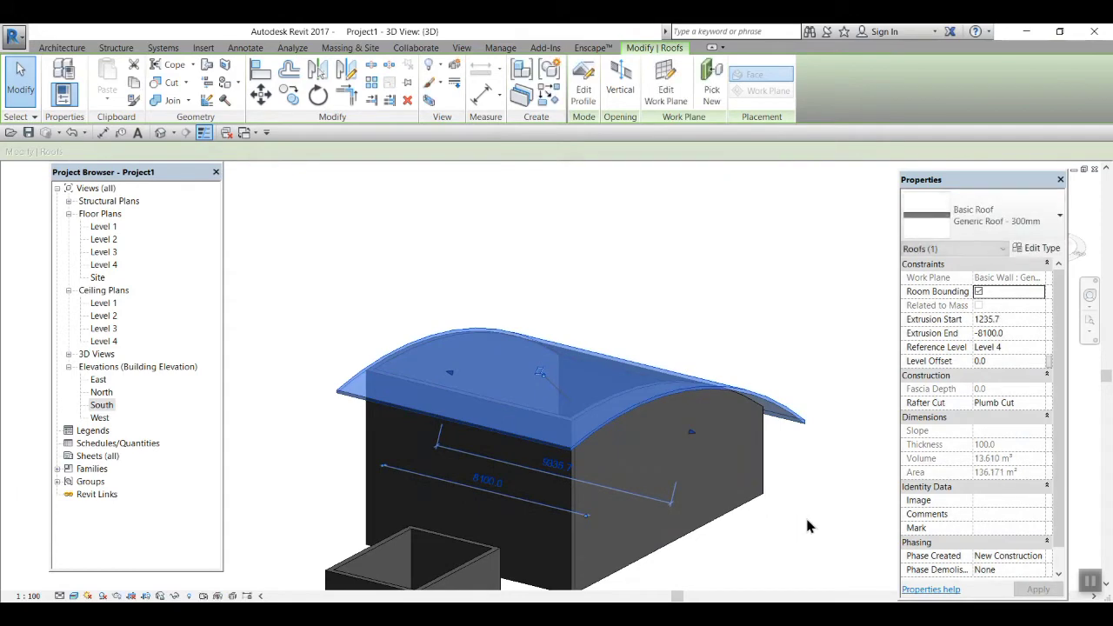
click(806, 520)
Extend the curved roof beyond the larger block's north wall to an extrusion end of about -9909 mm
shift+middle_drag(685, 540, 661, 374)
click(675, 379)
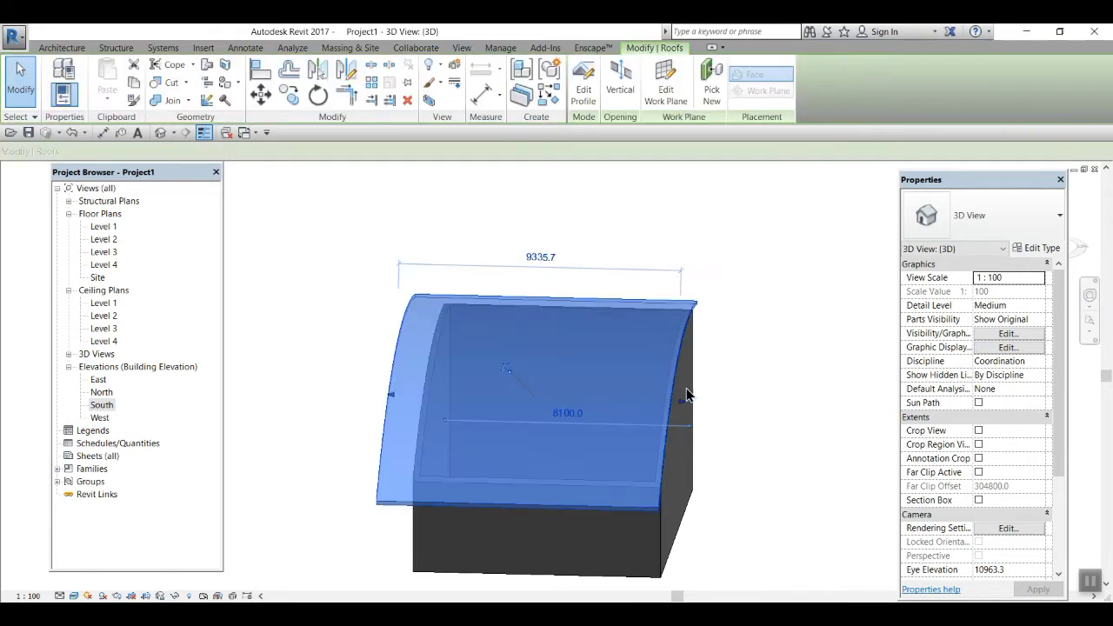
drag(682, 402, 736, 420)
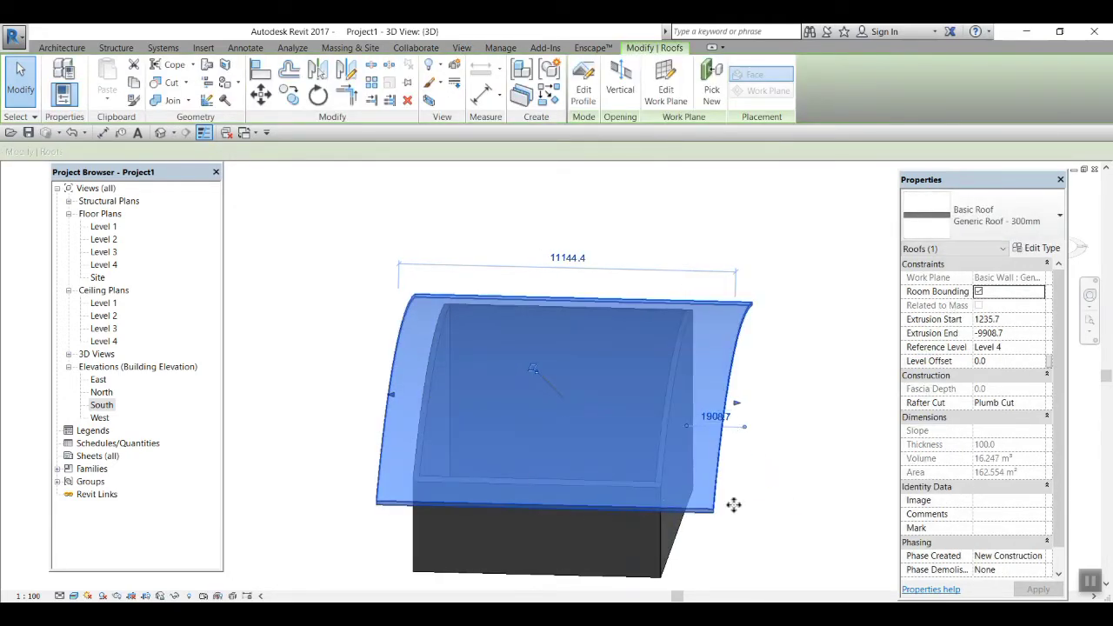
click(735, 509)
shift+middle_drag(619, 536, 896, 488)
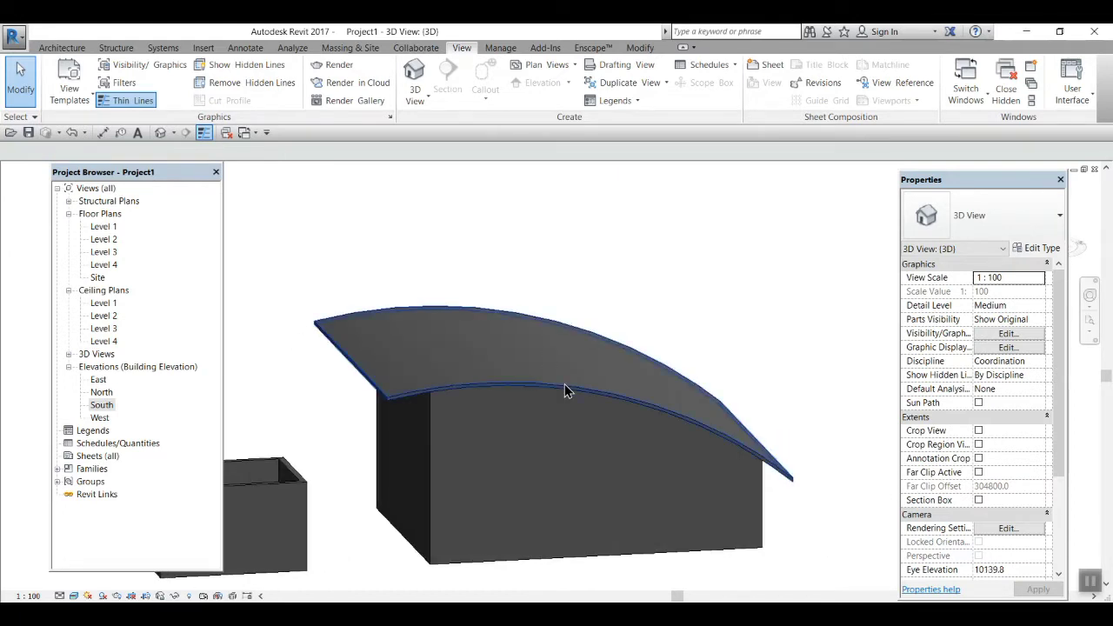
click(565, 383)
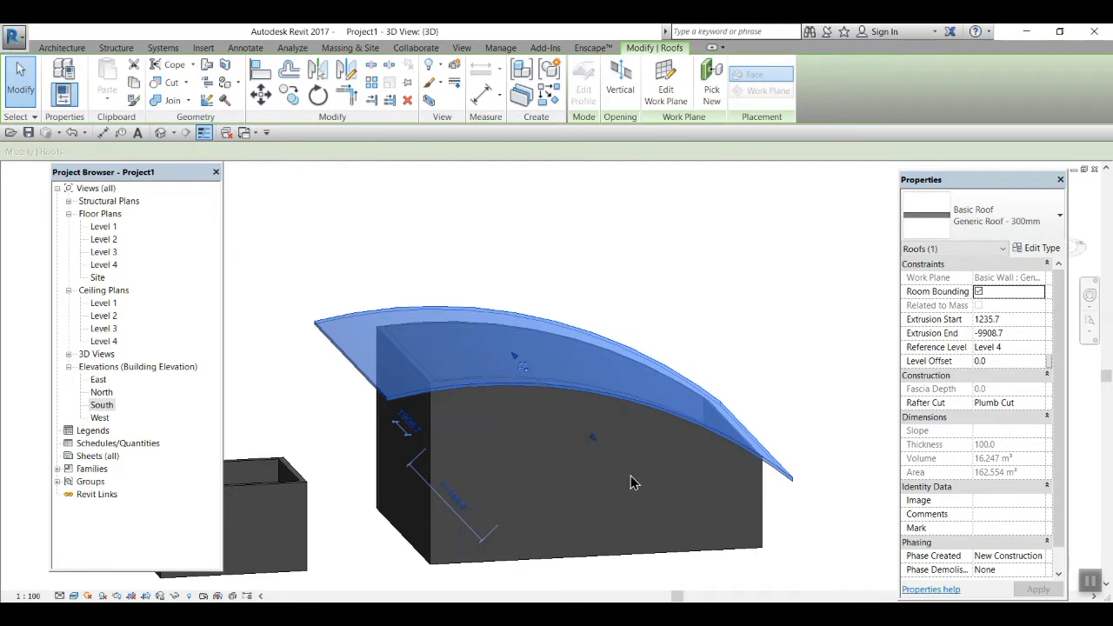
click(790, 404)
shift+middle_drag(729, 527, 461, 461)
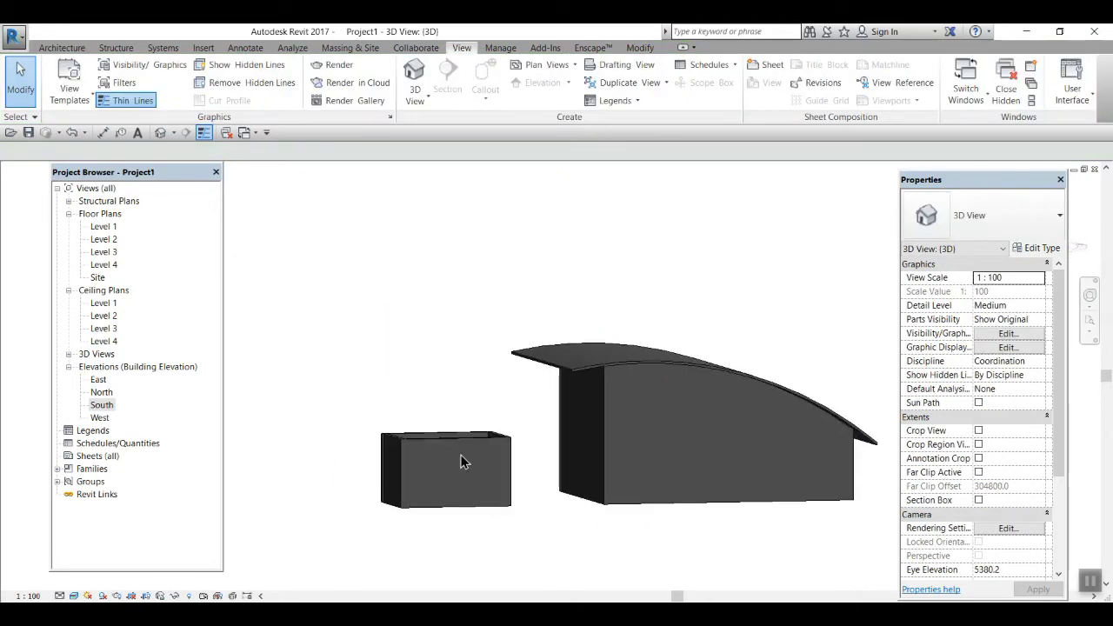
In the South elevation, start a Roof by Extrusion with the smaller block's south wall as work plane, reference level Level 4 and 0.0 offset
double_click(100, 240)
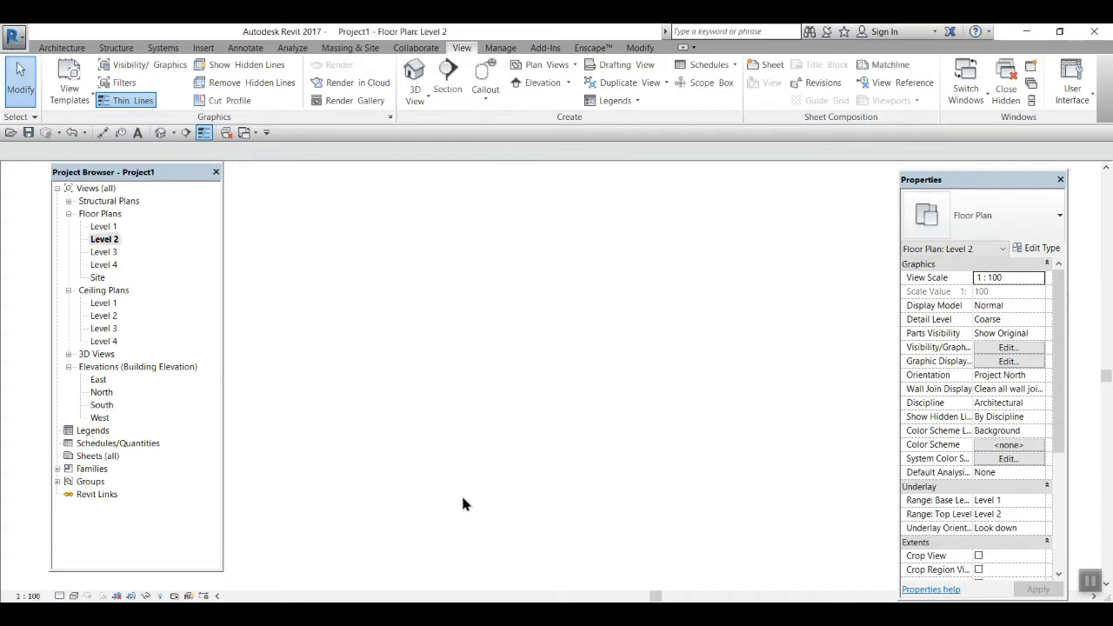
scroll(445, 362, up, 3)
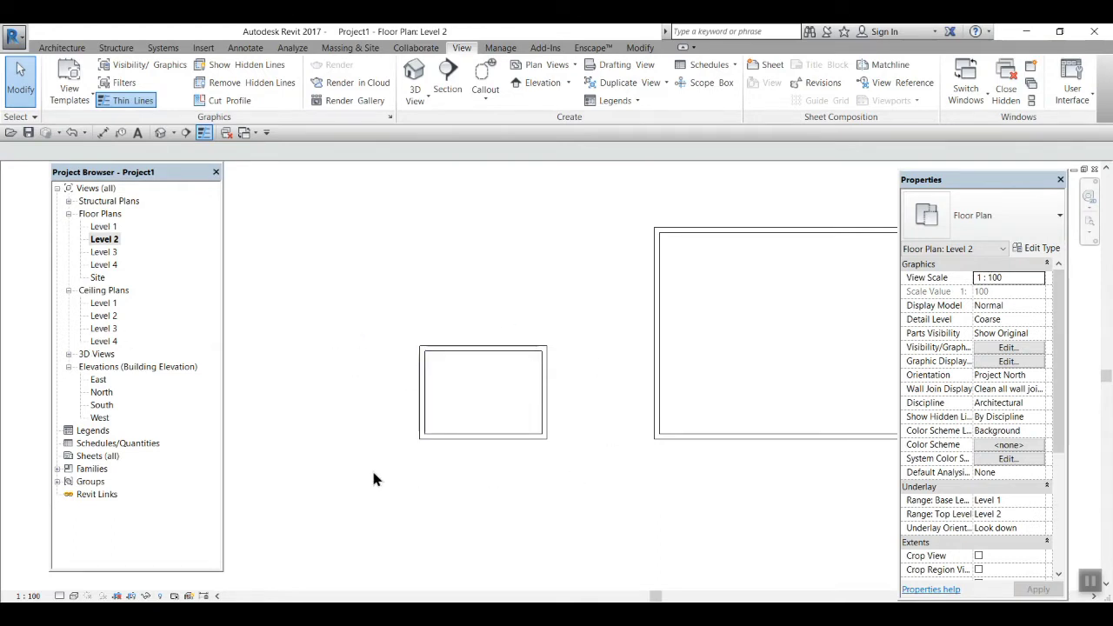
double_click(102, 406)
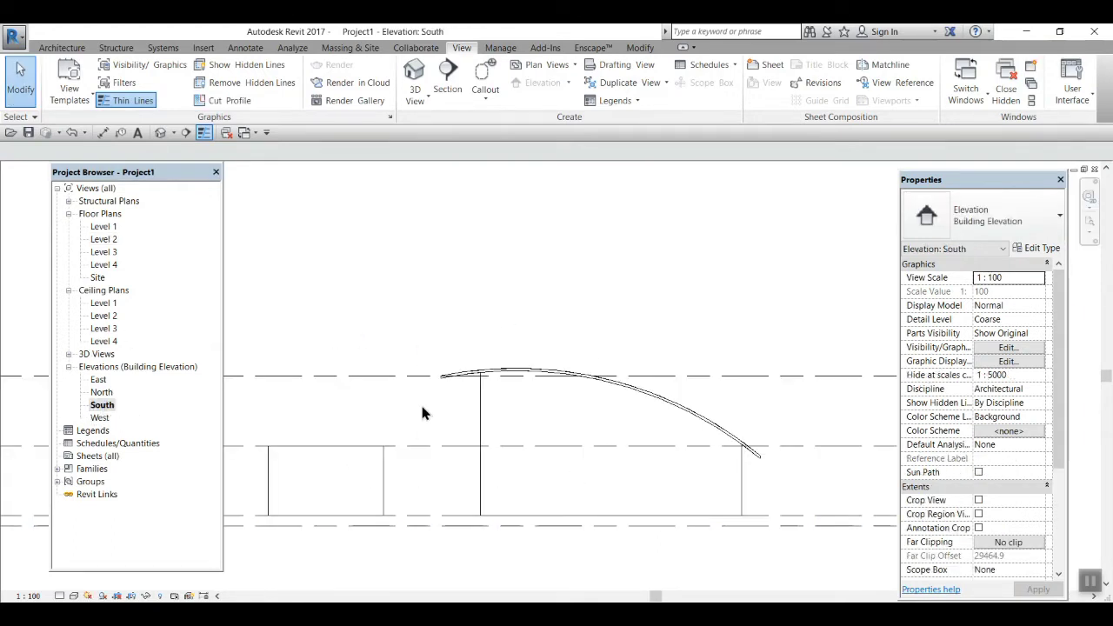
scroll(531, 429, up, 2)
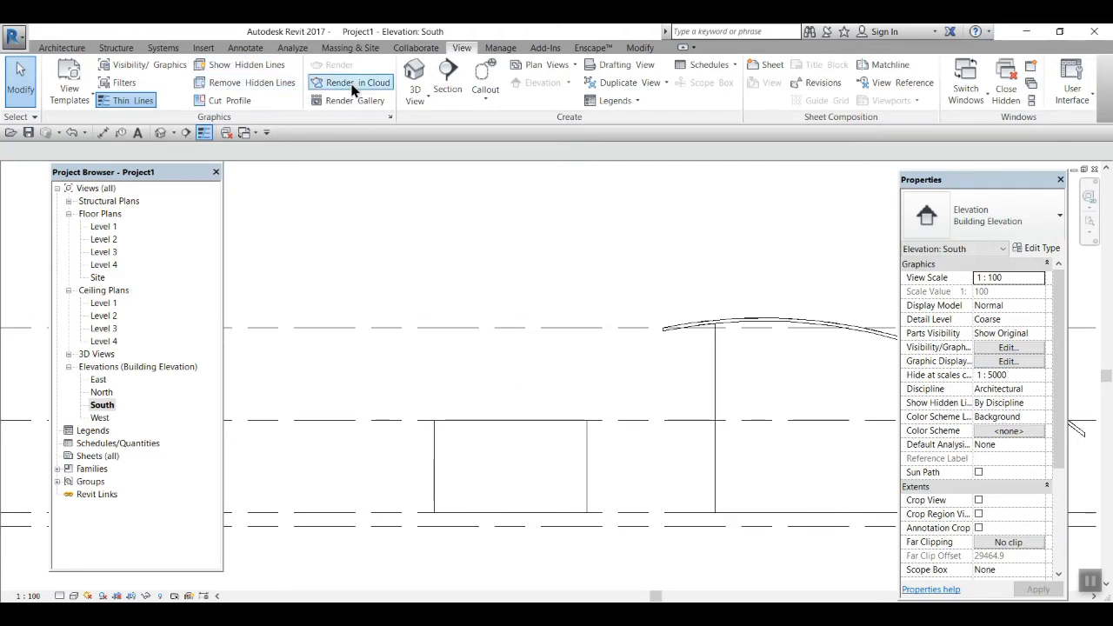
click(61, 48)
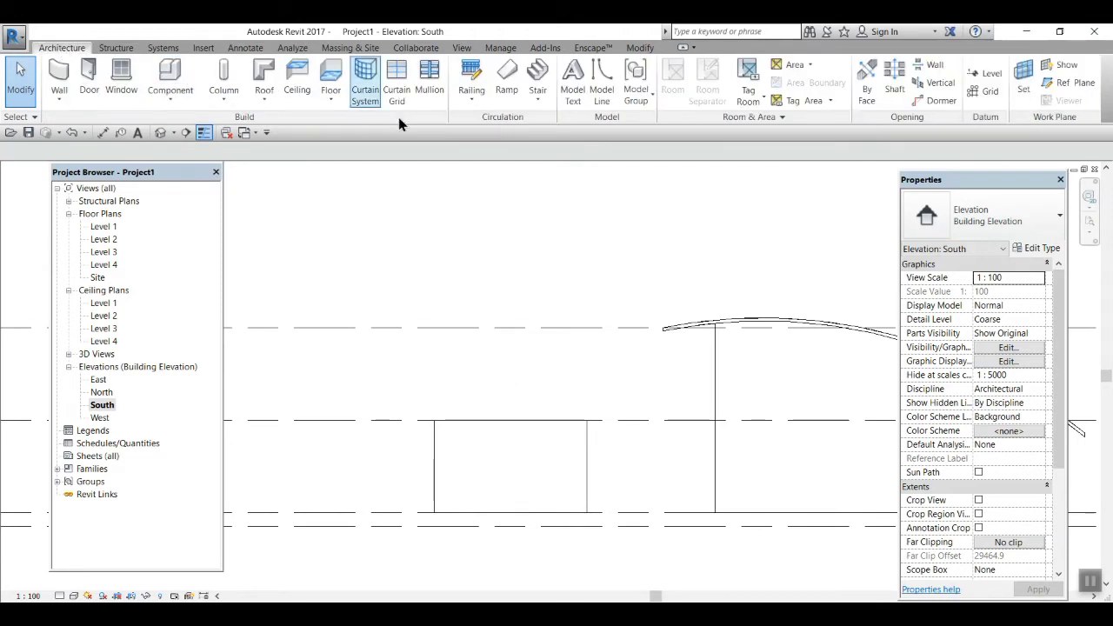
click(263, 94)
click(299, 153)
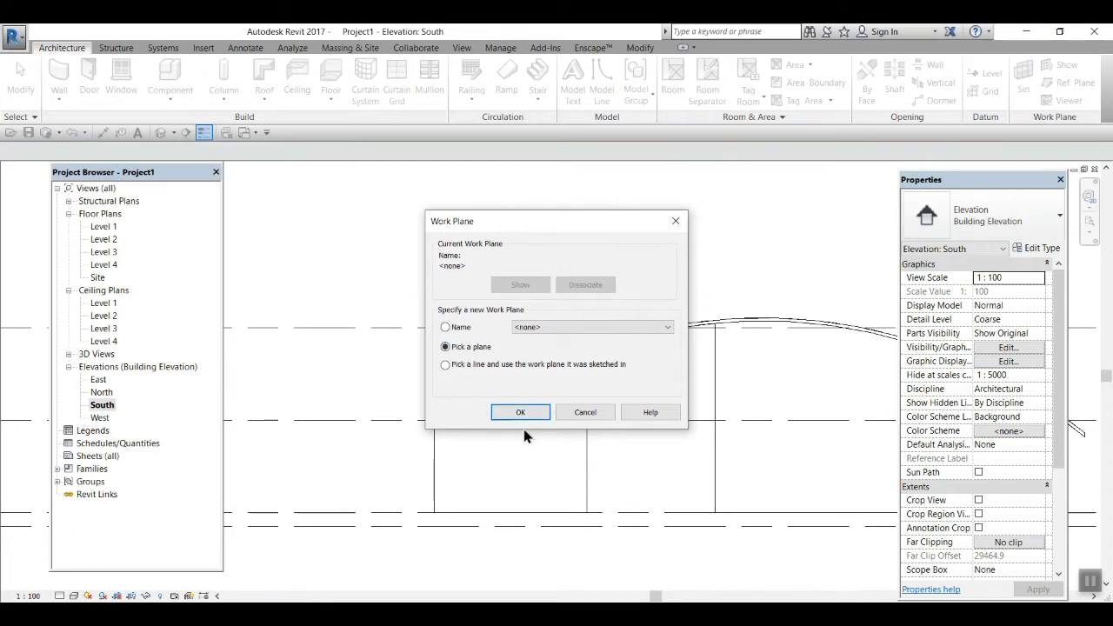
click(520, 413)
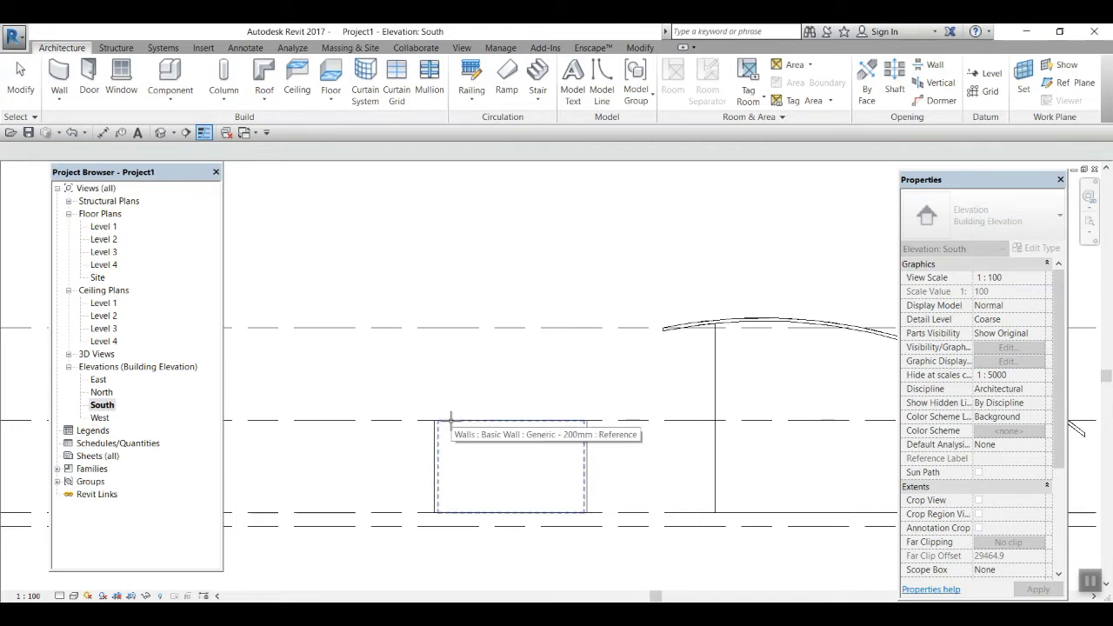
click(451, 419)
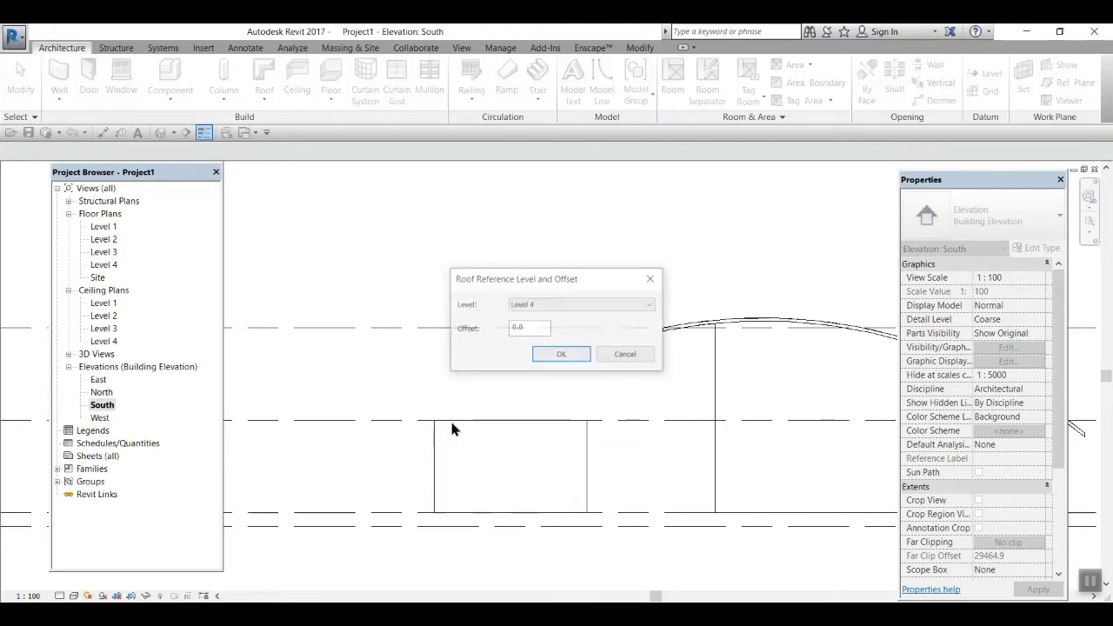
click(562, 355)
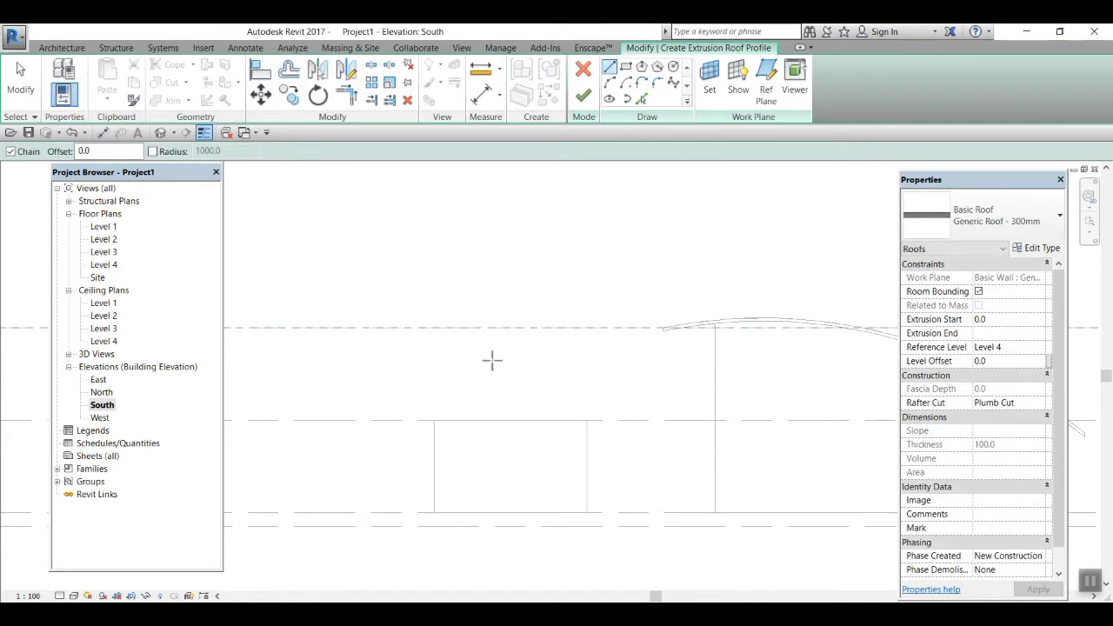
click(588, 383)
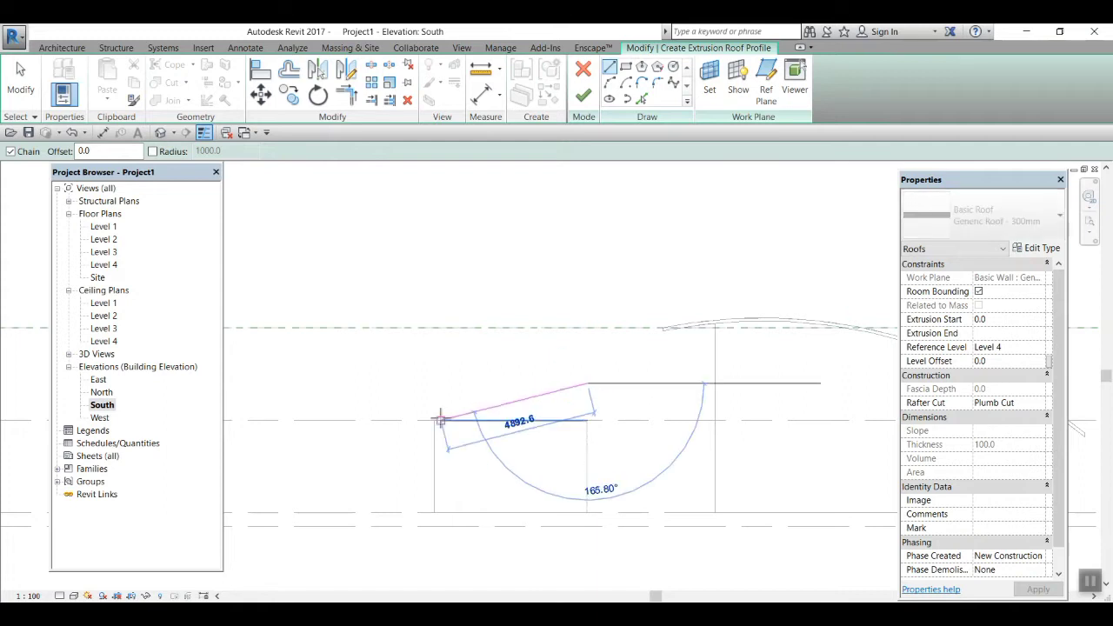
click(397, 441)
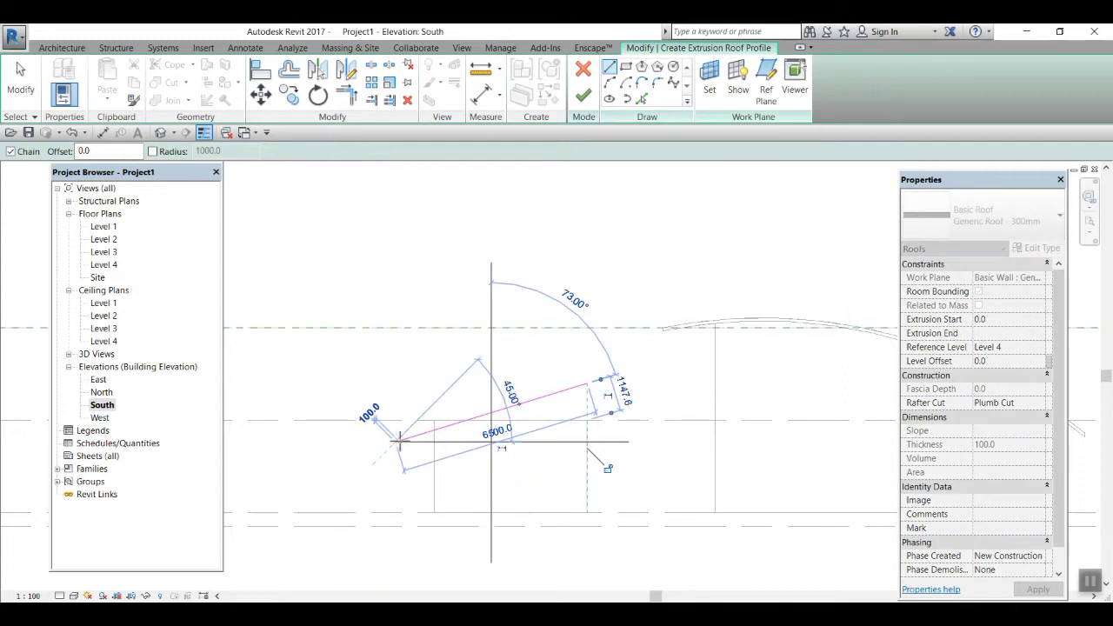
key(Escape)
key(Escape)
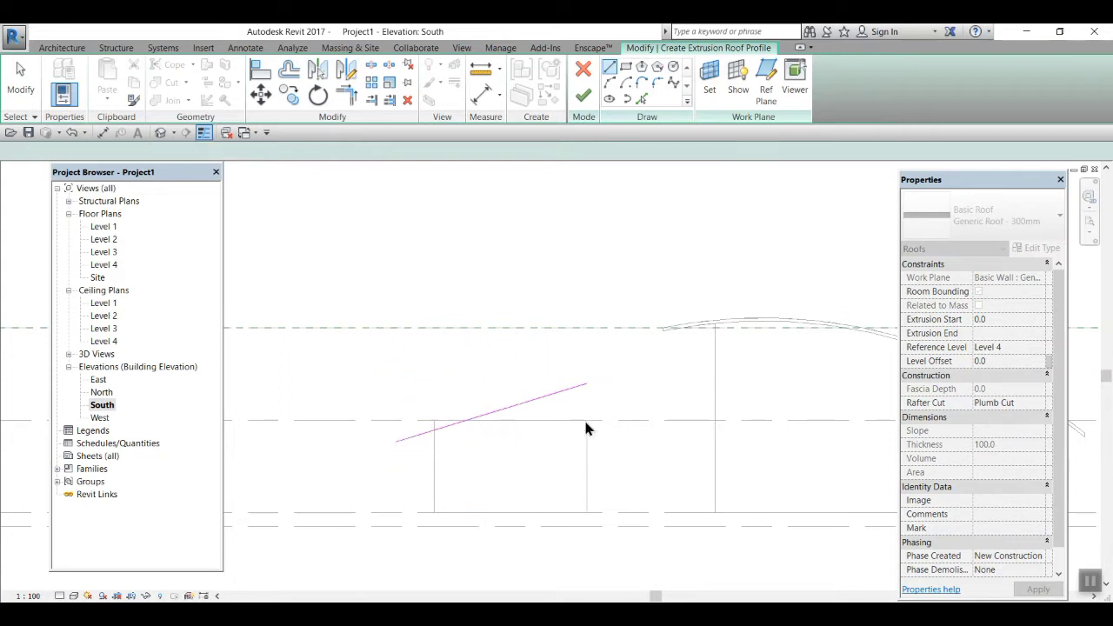
click(539, 402)
key(Delete)
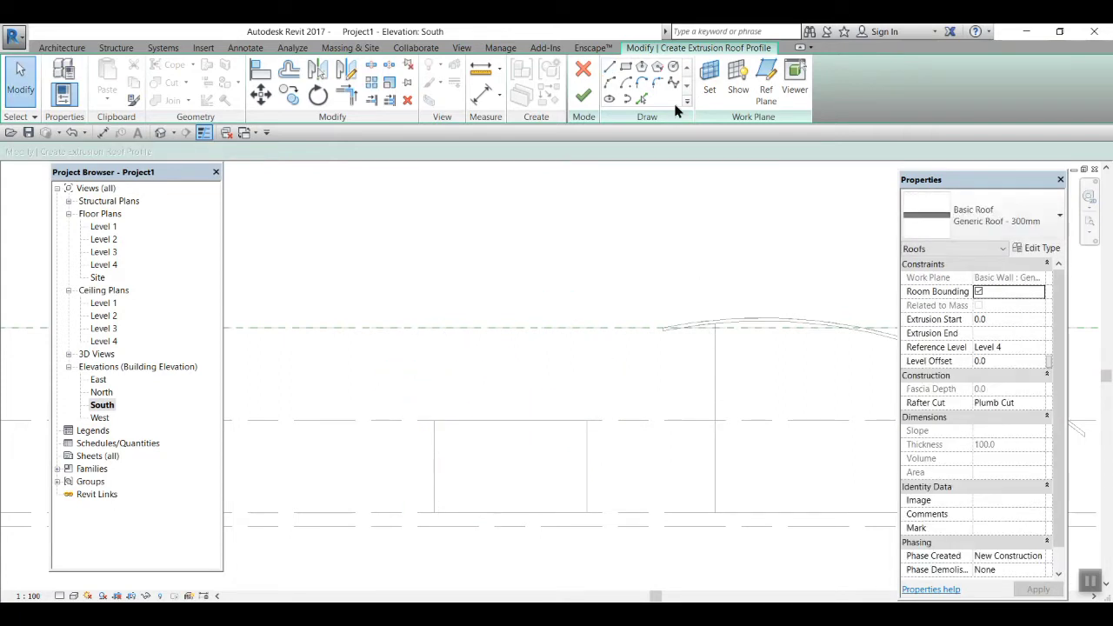
Sketch an arched start-end-radius profile overhanging both sides of the smaller block and finish the extrusion roof
click(611, 83)
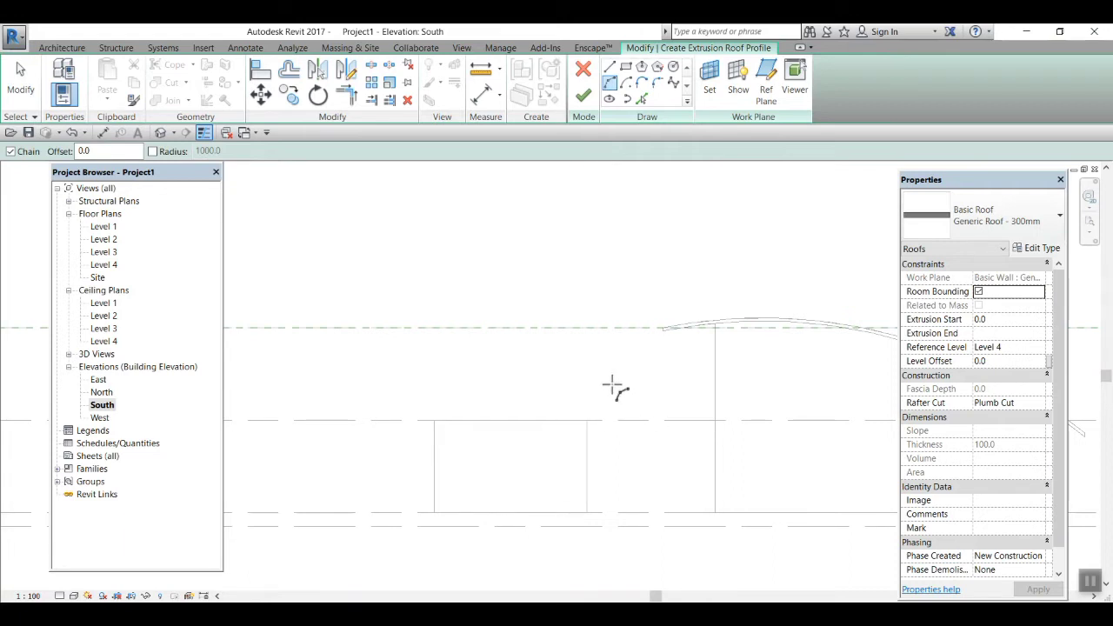
click(612, 386)
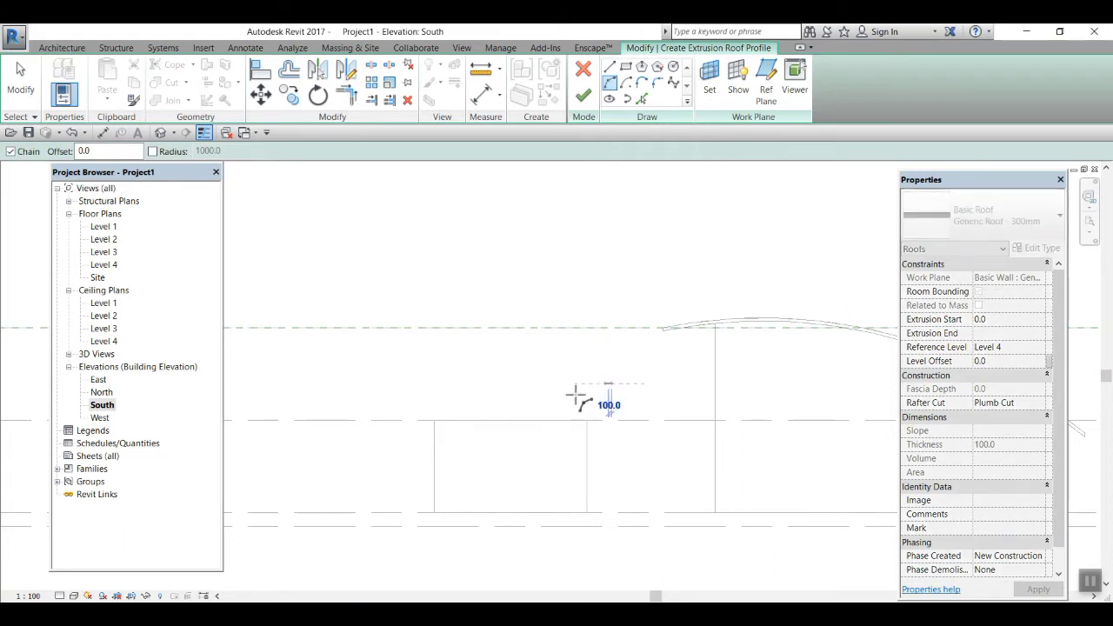
click(413, 433)
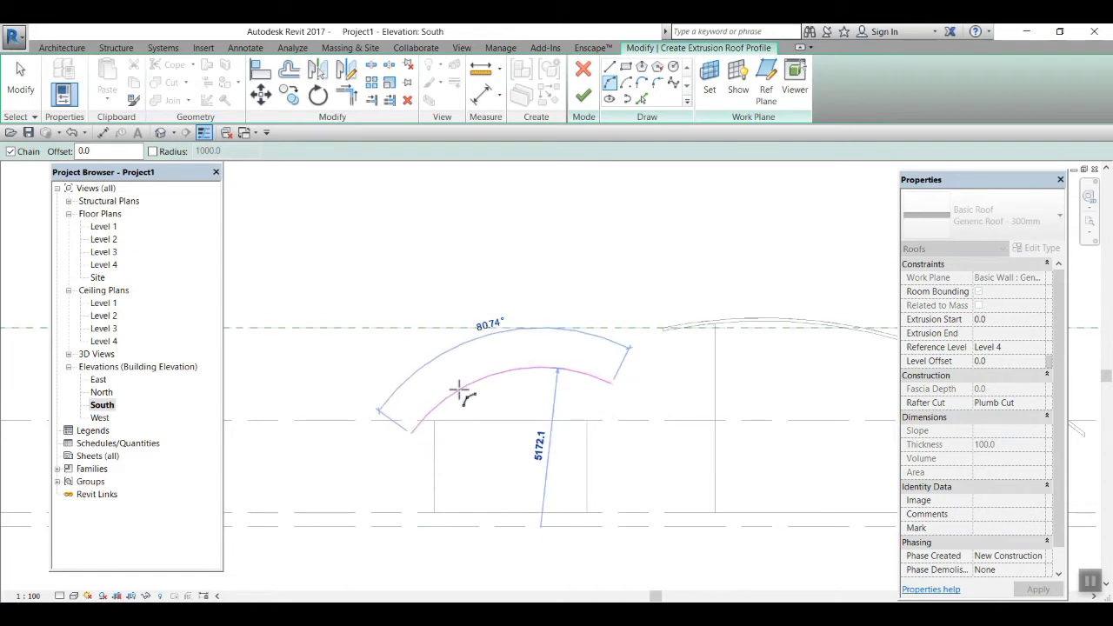
click(516, 435)
key(Escape)
key(Escape)
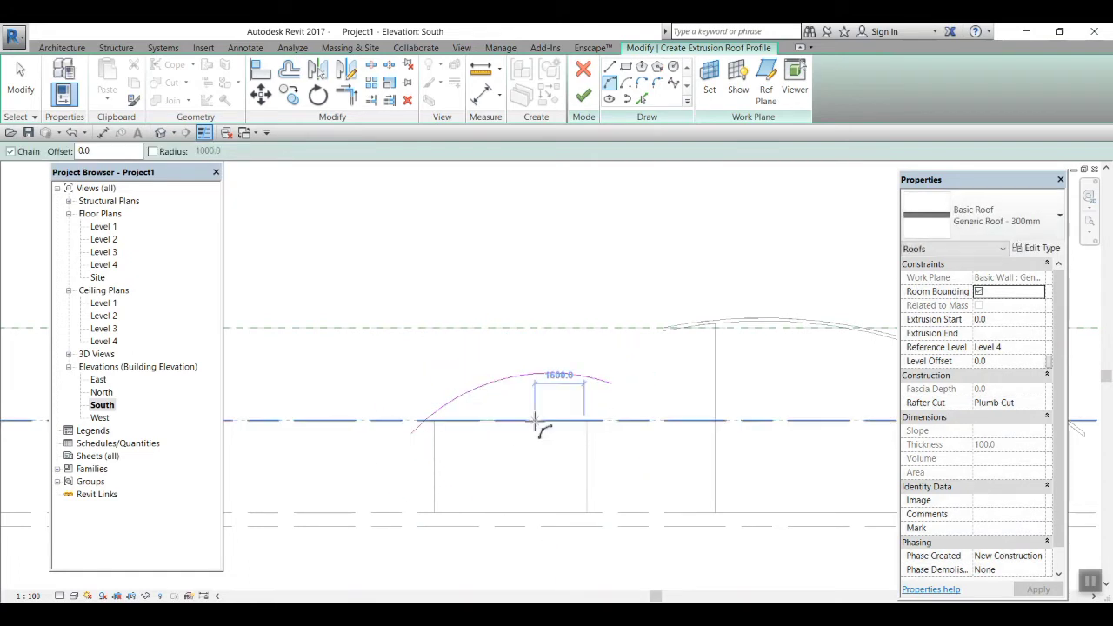
click(583, 99)
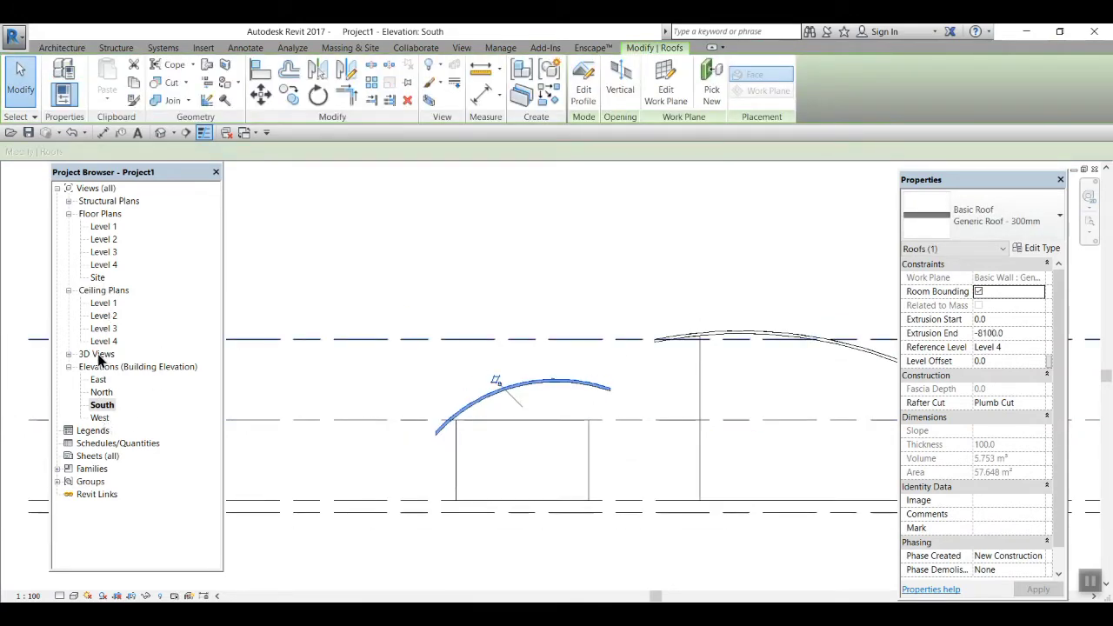
In the 3D view, adjust the smaller block's curved roof to an extrusion start of about 2712 mm and end of about -4296 mm
click(70, 356)
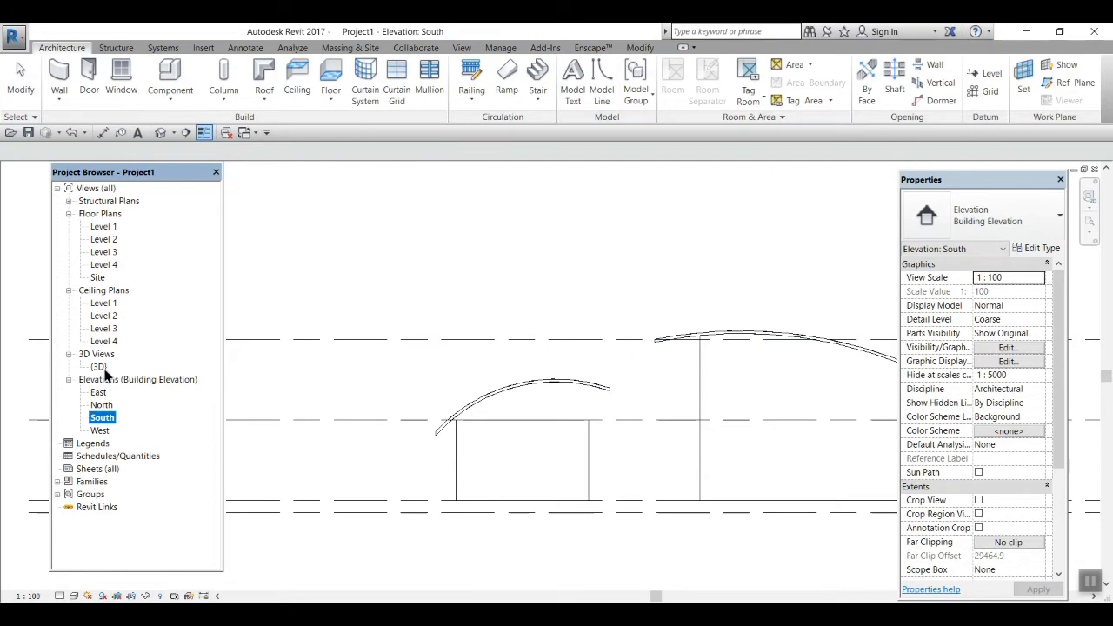
double_click(100, 367)
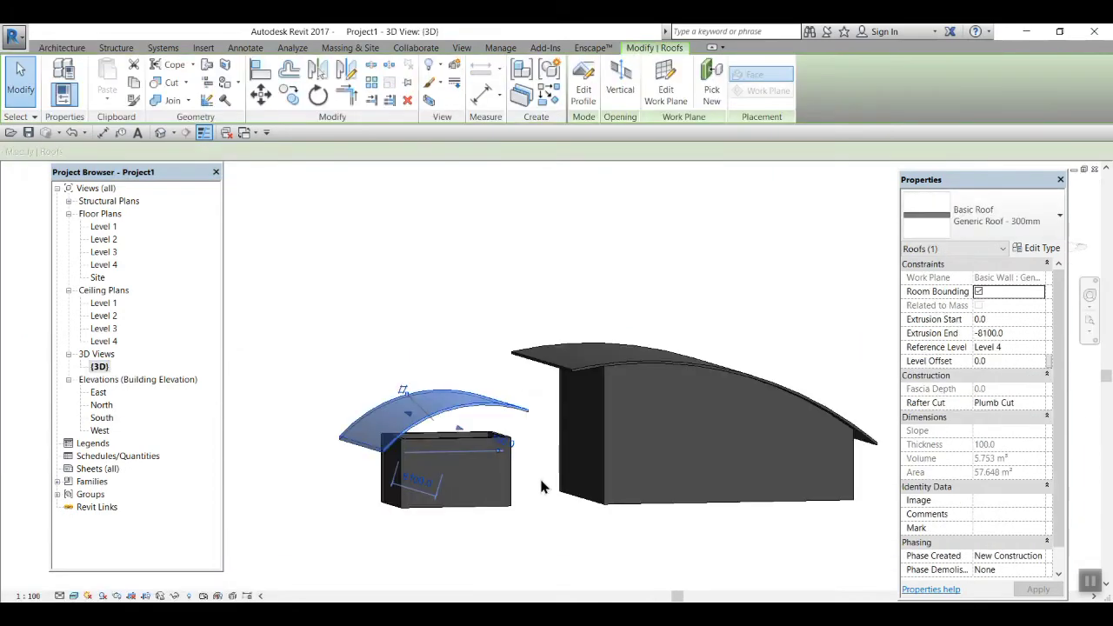
shift+middle_drag(503, 538, 648, 564)
drag(527, 429, 590, 442)
drag(329, 420, 435, 447)
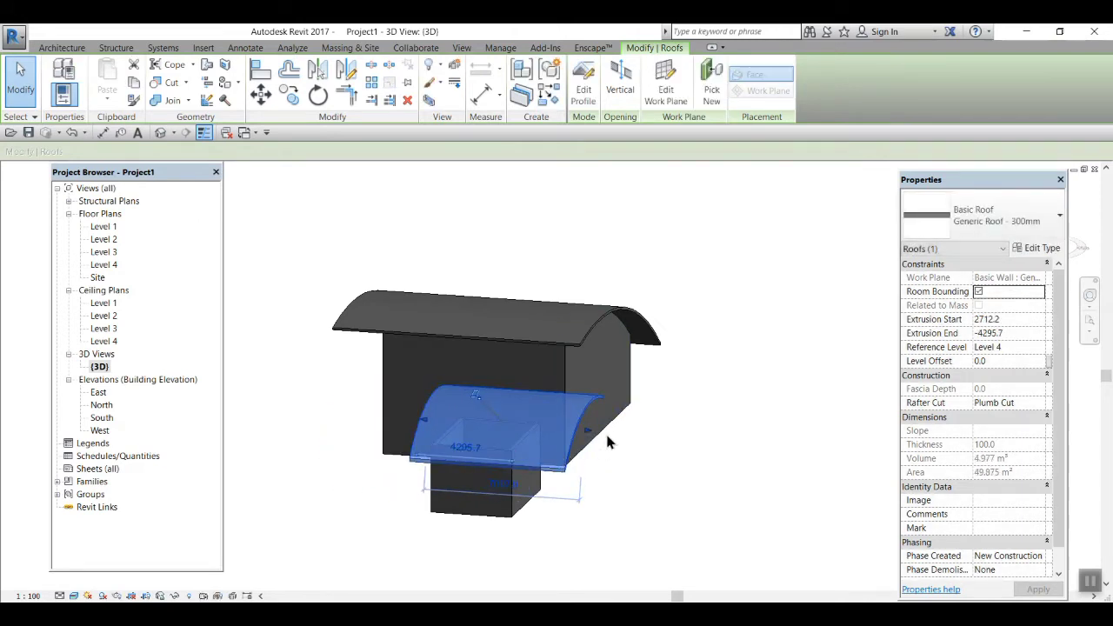
click(633, 502)
Attach the tops of all four walls of the smaller block to its curved roof
shift+middle_drag(638, 520, 513, 435)
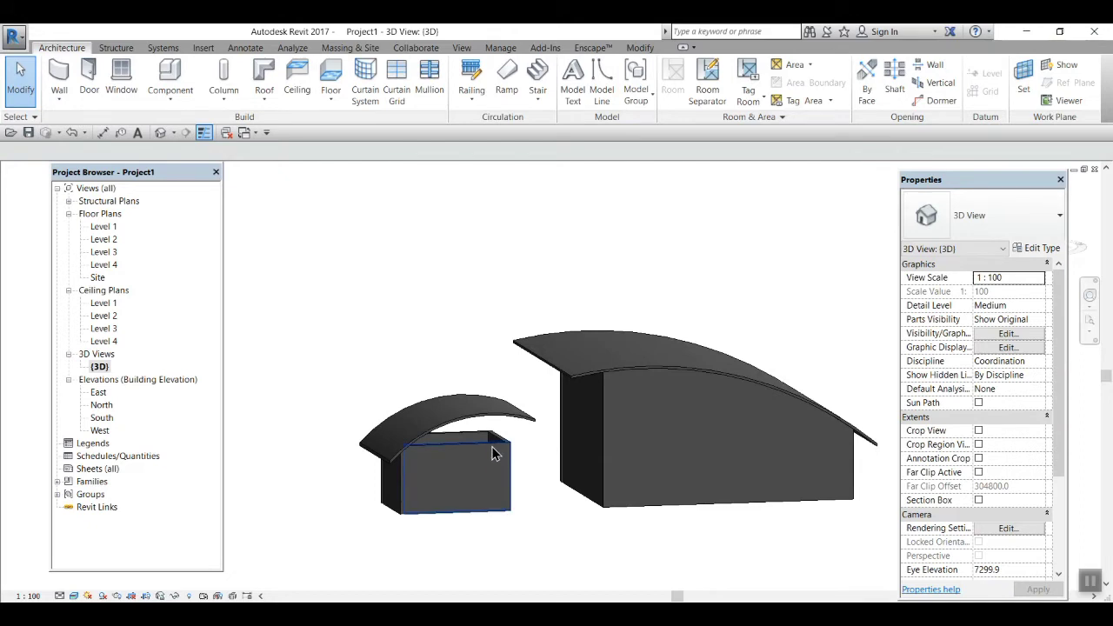
click(492, 453)
key(Tab)
click(491, 452)
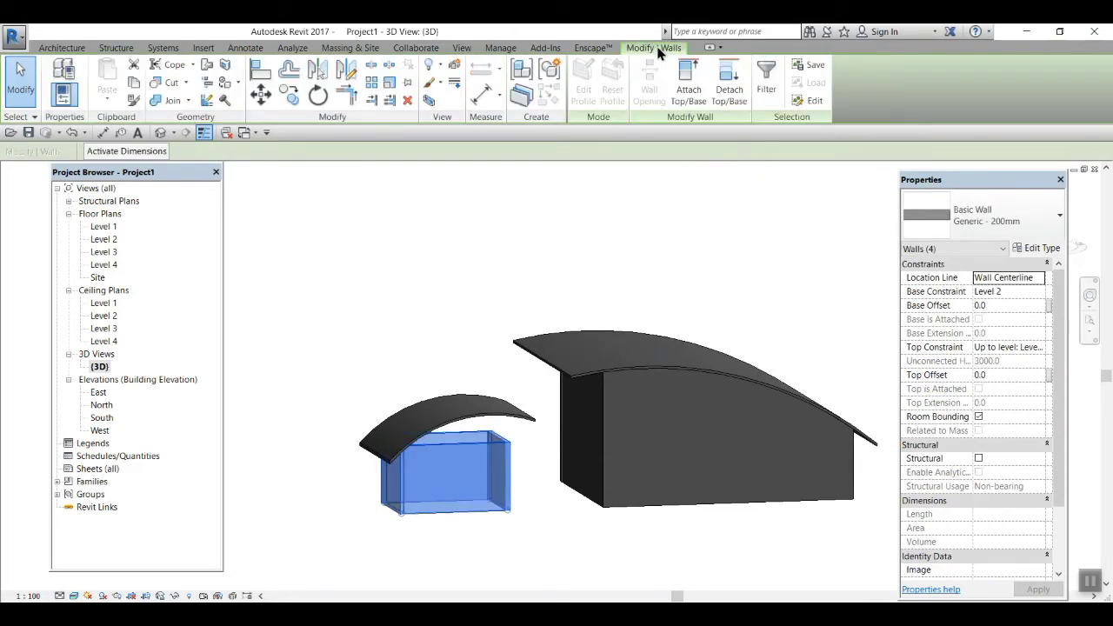
click(688, 80)
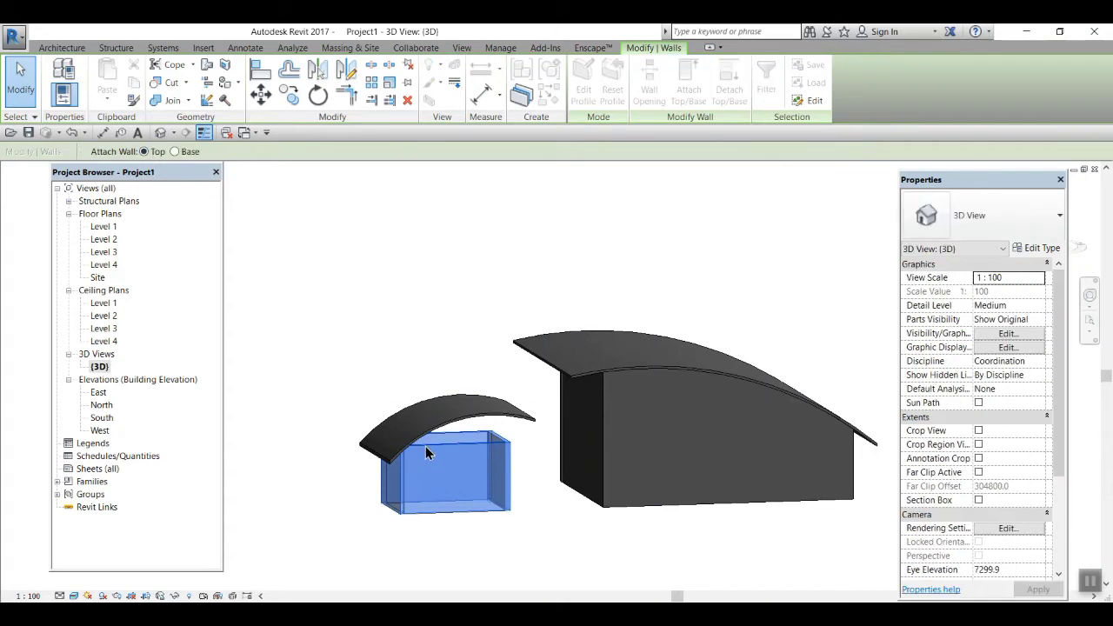
click(450, 422)
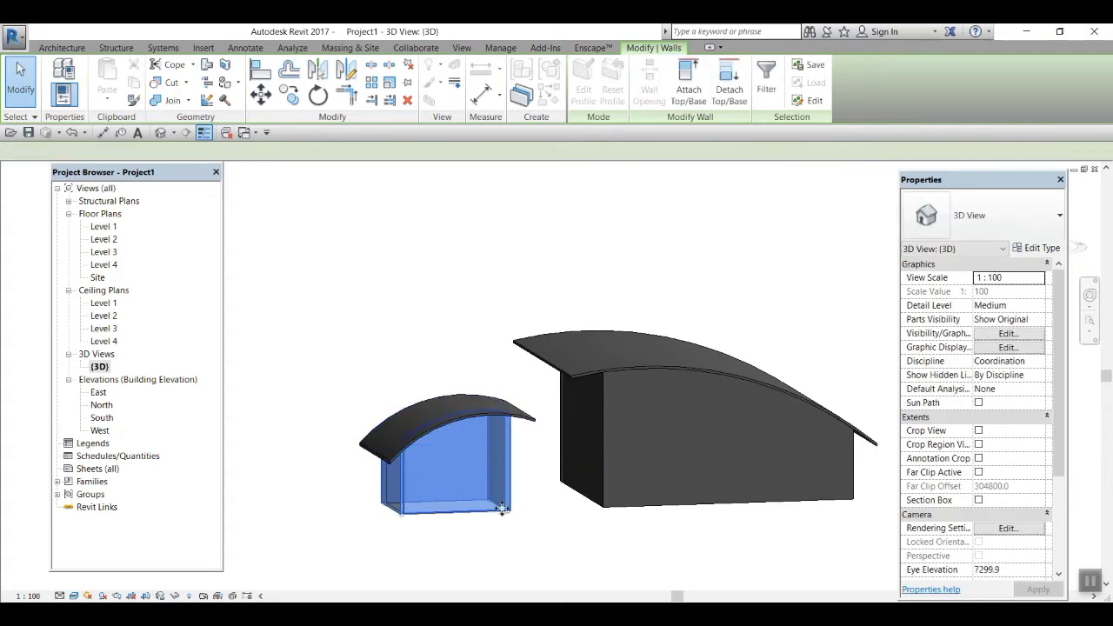
click(525, 548)
shift+middle_drag(525, 549, 558, 547)
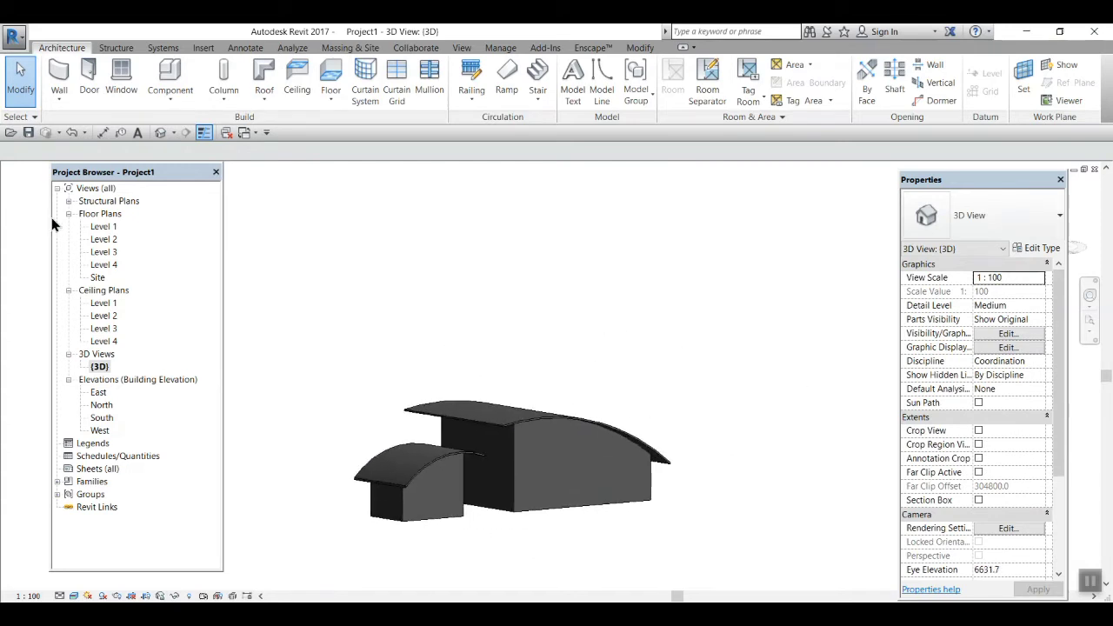
In the Level 2 floor plan, draw a long rectangle of Generic - 200mm architectural walls east of the larger block, 8000 mm high and unconnected
double_click(112, 240)
scroll(600, 451, down, 5)
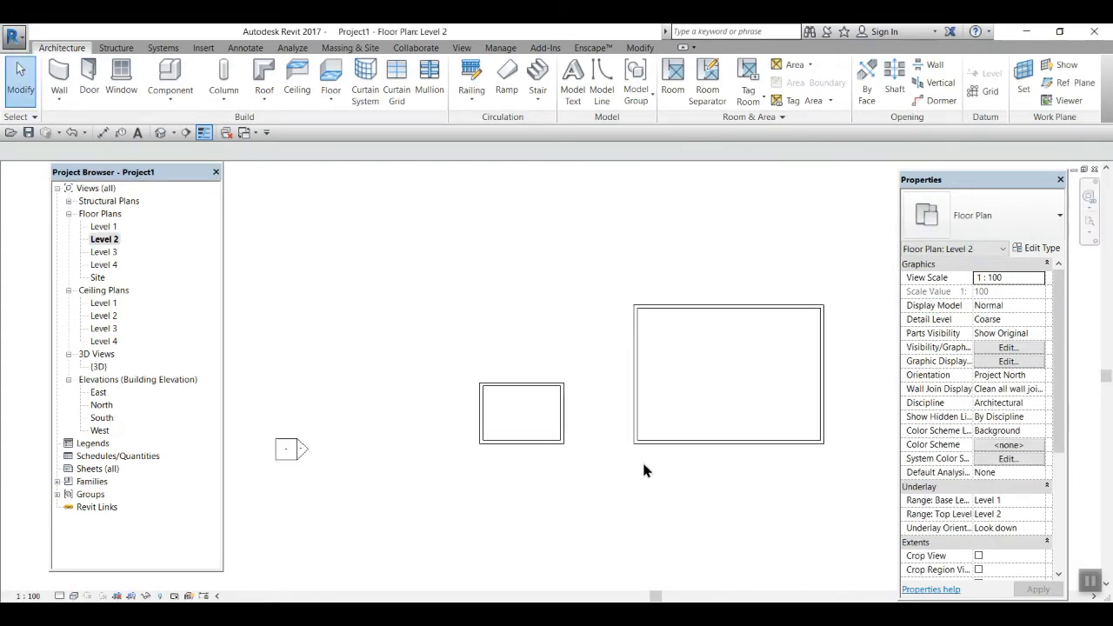
middle_drag(652, 499, 357, 482)
click(59, 99)
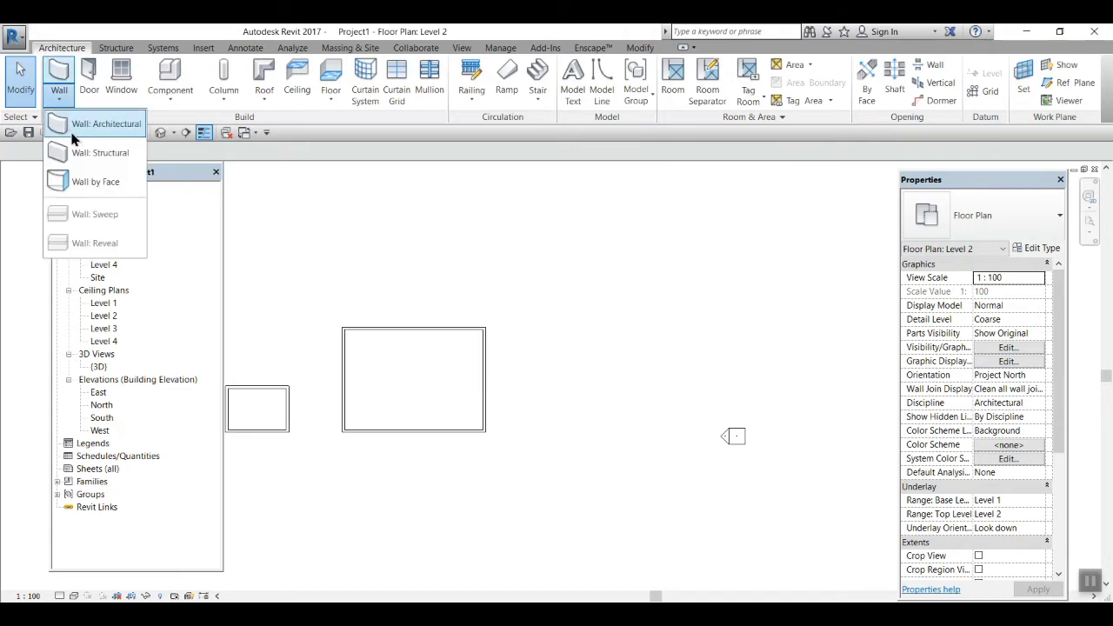
click(83, 119)
click(539, 346)
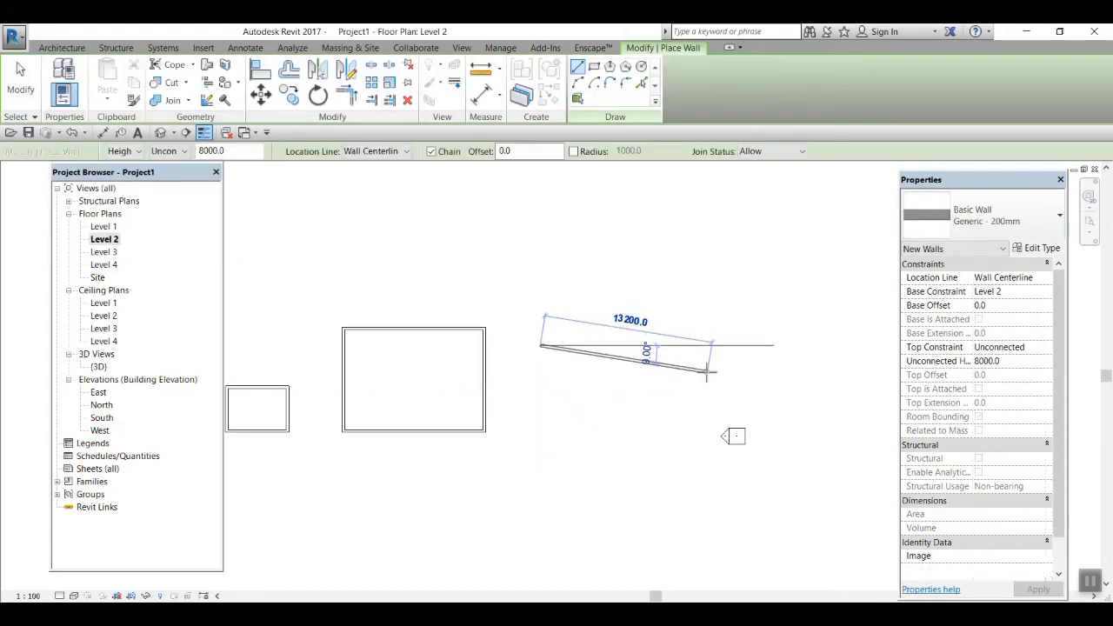
click(595, 68)
click(527, 330)
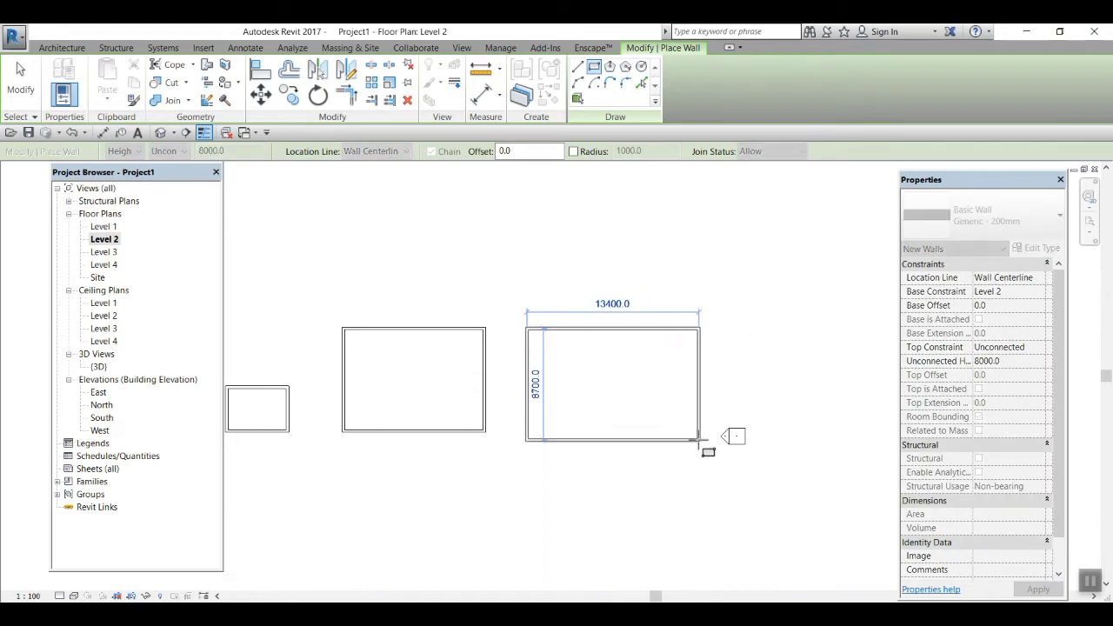
click(791, 416)
middle_drag(661, 519, 777, 502)
scroll(529, 455, down, 2)
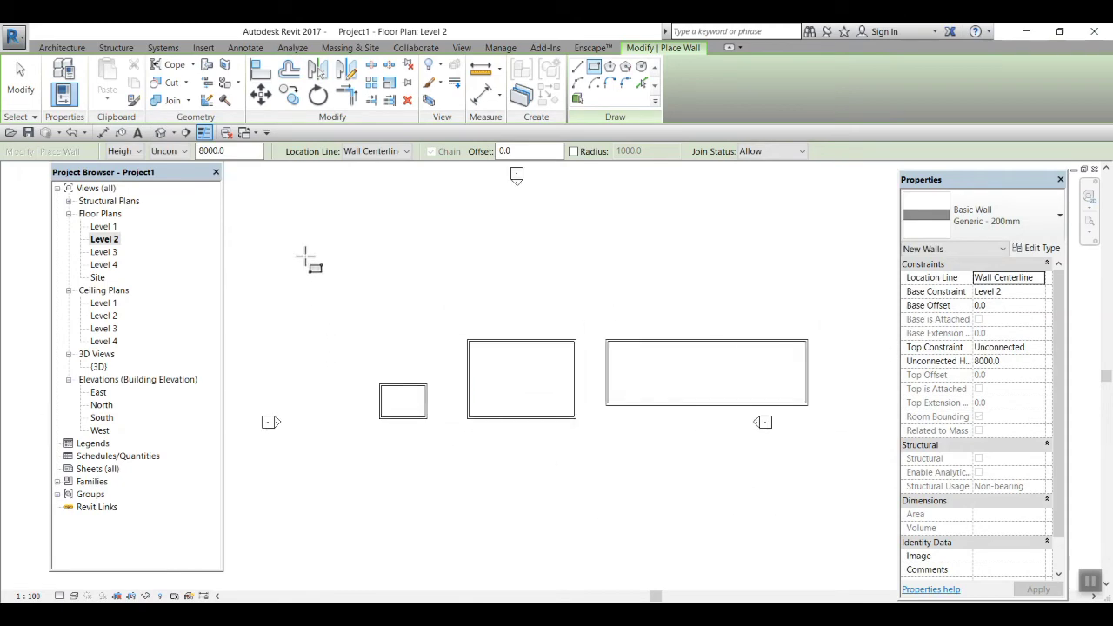
key(Escape)
key(Escape)
Move the walls of all three blocks west together so the new block lies inside the east elevation marker
drag(303, 252, 833, 432)
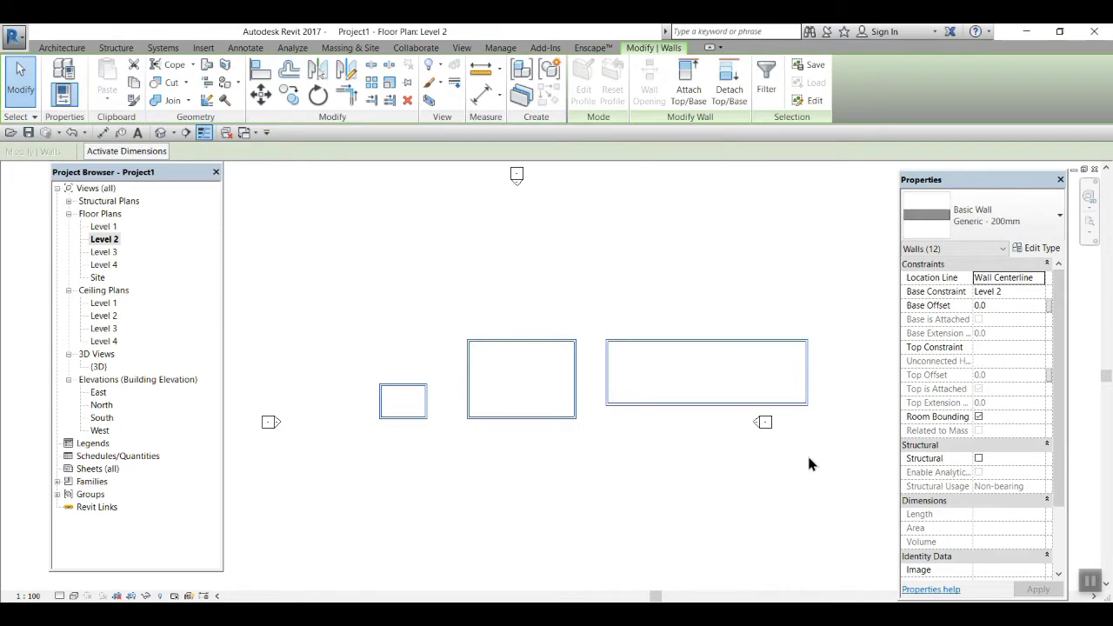
click(261, 94)
click(388, 400)
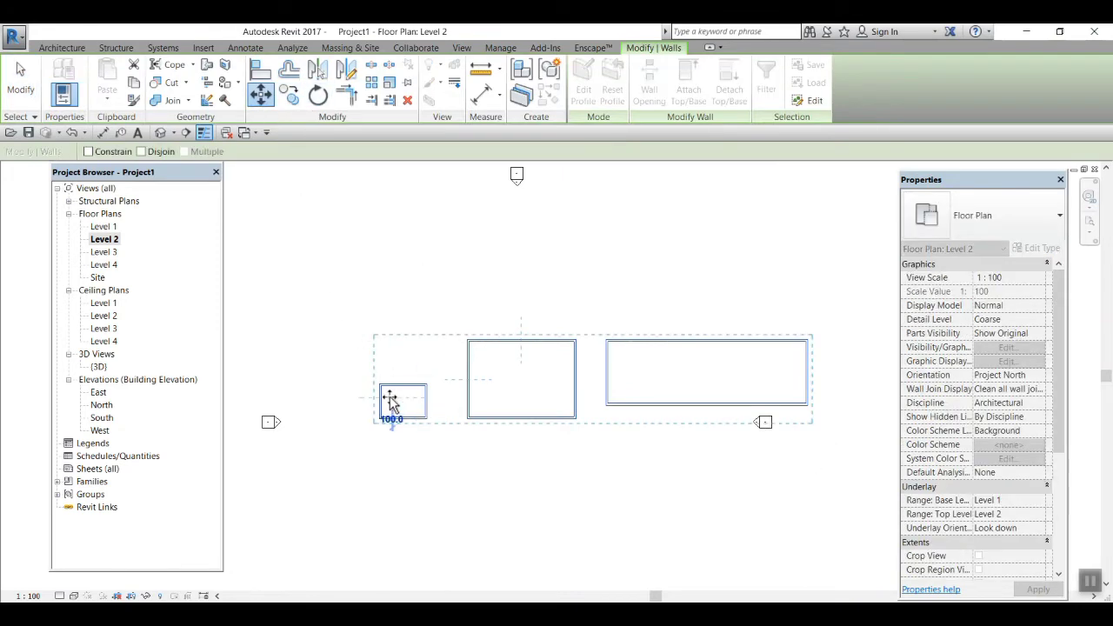
click(310, 402)
key(Escape)
scroll(498, 444, up, 3)
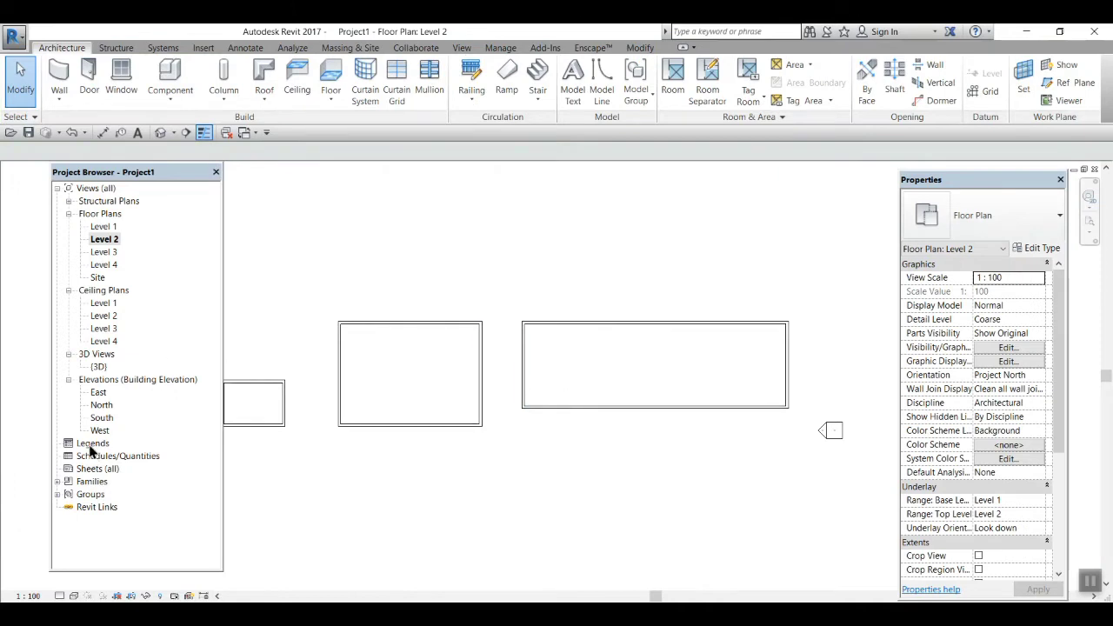
In the South elevation, set the top constraint of the new long block's four walls to Up to level: Level 3
double_click(102, 418)
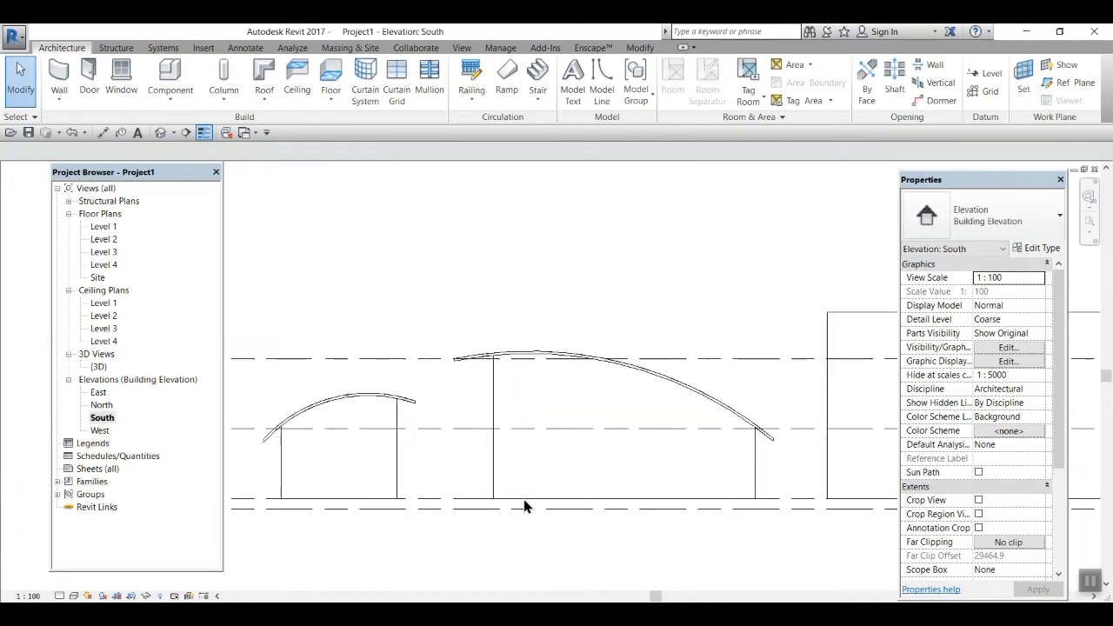
middle_drag(681, 546, 241, 528)
middle_drag(589, 423, 753, 394)
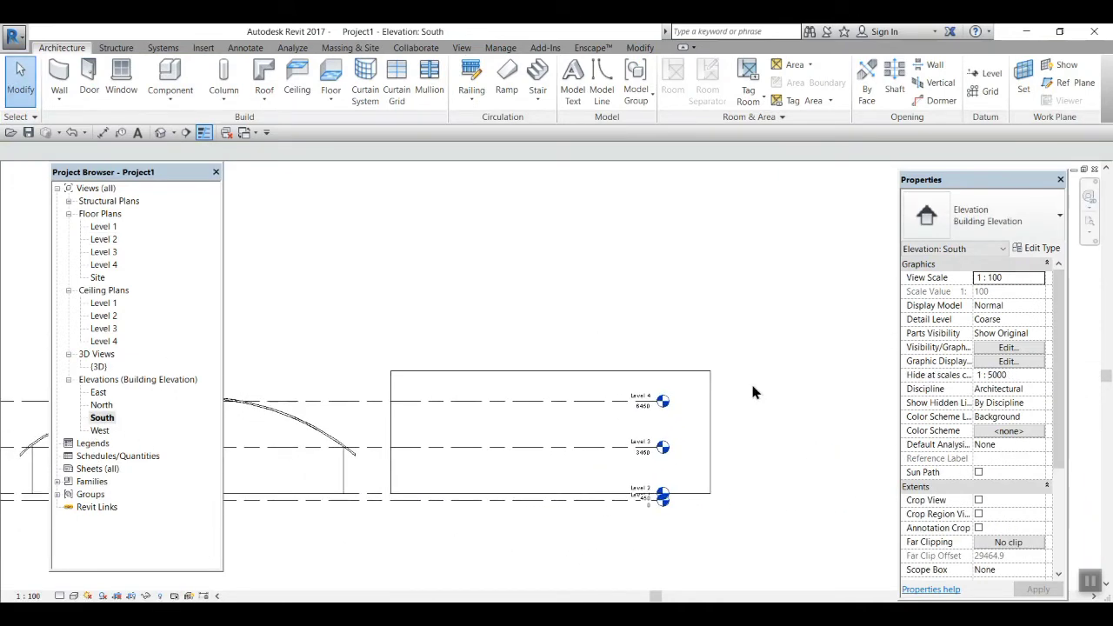
drag(365, 373, 366, 513)
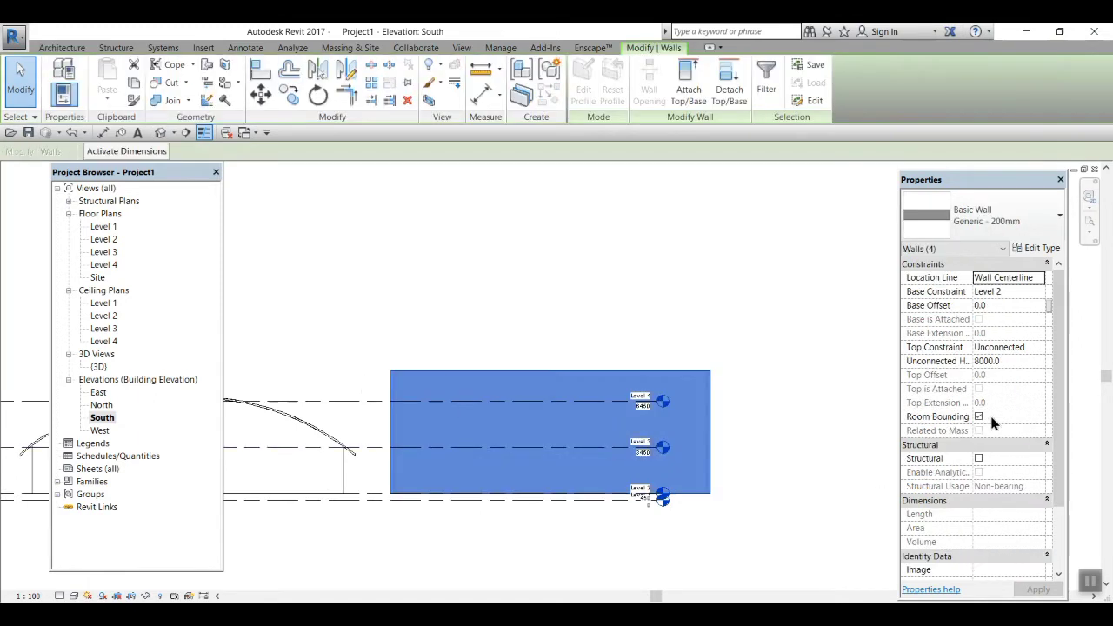
click(1024, 347)
click(1040, 347)
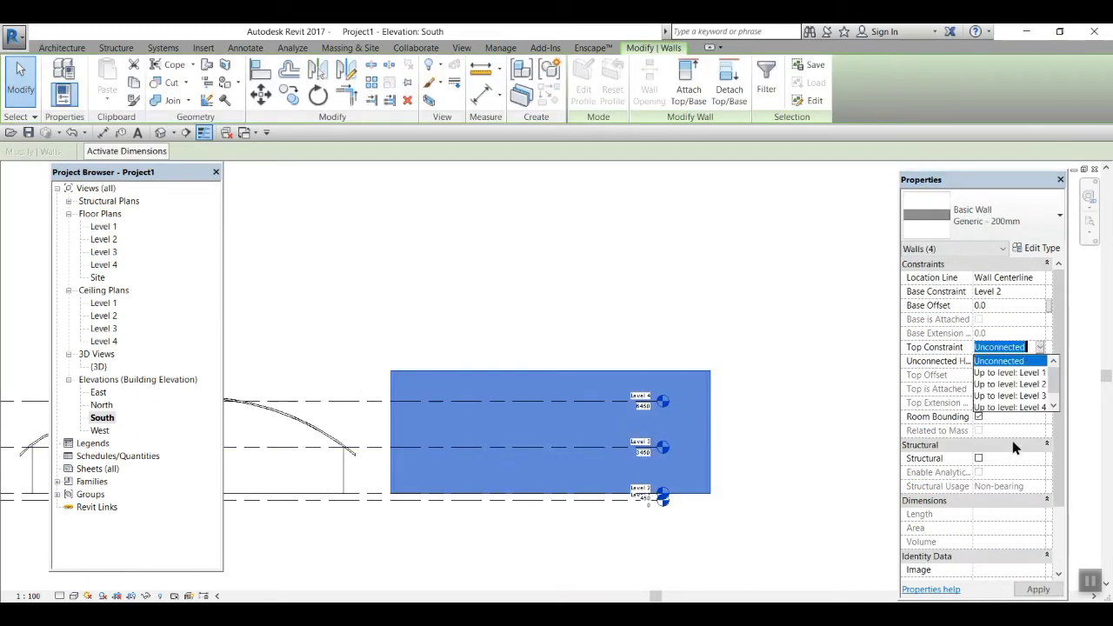
click(1033, 396)
mouse_move(583, 554)
middle_down()
mouse_move(668, 564)
mouse_move(588, 536)
middle_up()
click(794, 376)
Start a Roof by Extrusion with the long block's south wall as the picked work plane, reference level Level 4 and 0.0 offset
scroll(774, 451, down, 2)
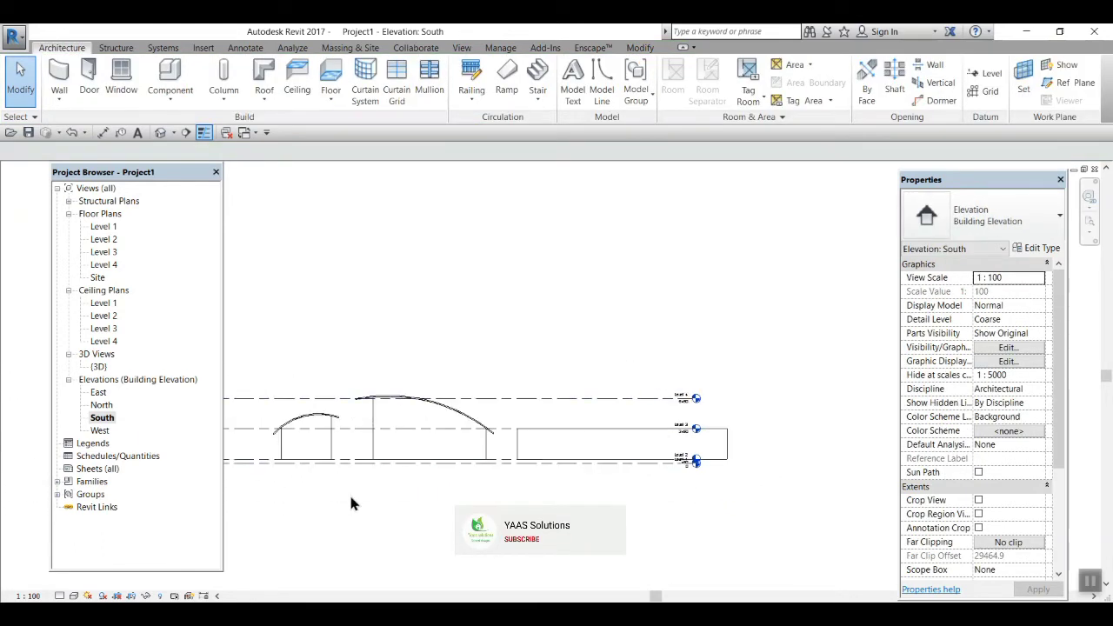
mouse_move(545, 577)
middle_down()
mouse_move(656, 593)
mouse_move(555, 593)
middle_up()
scroll(591, 474, up, 2)
middle_drag(583, 537, 523, 552)
click(453, 456)
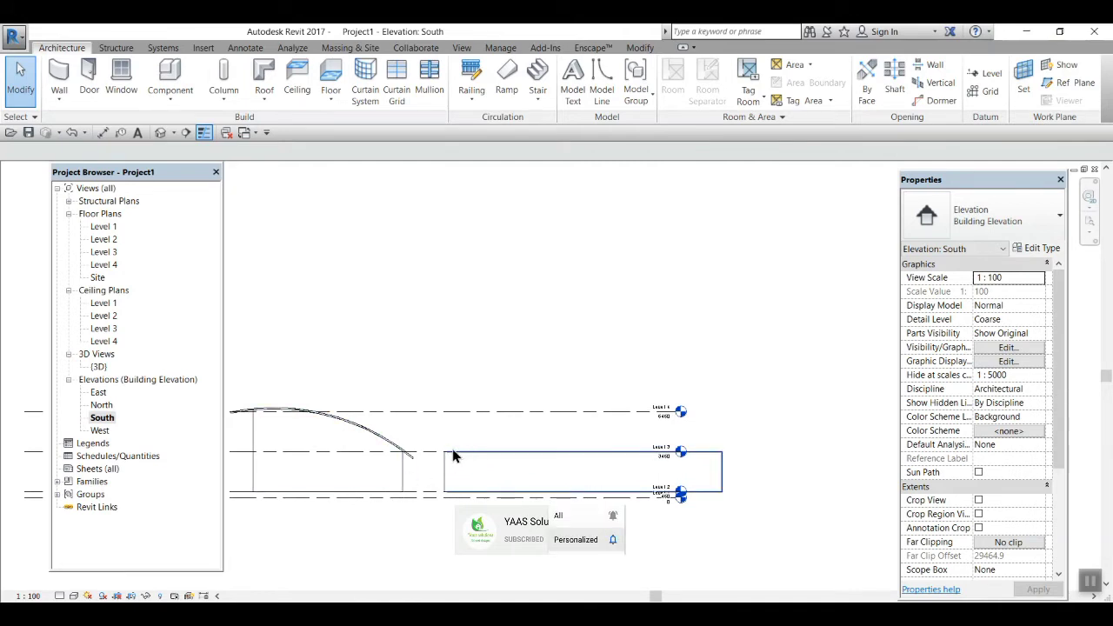
click(264, 96)
click(292, 155)
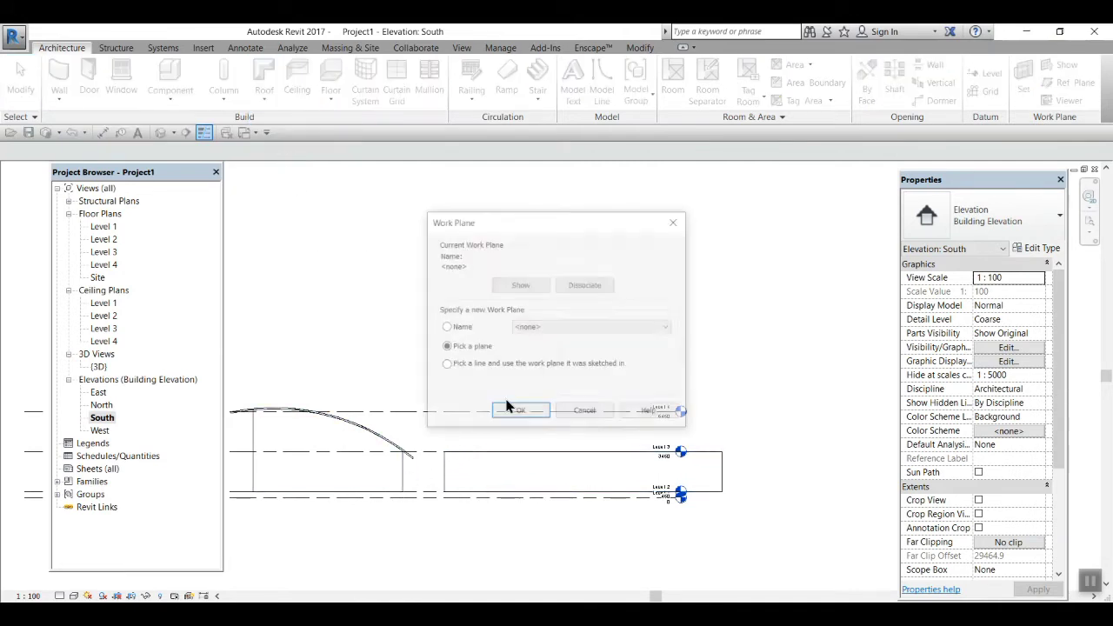
click(517, 413)
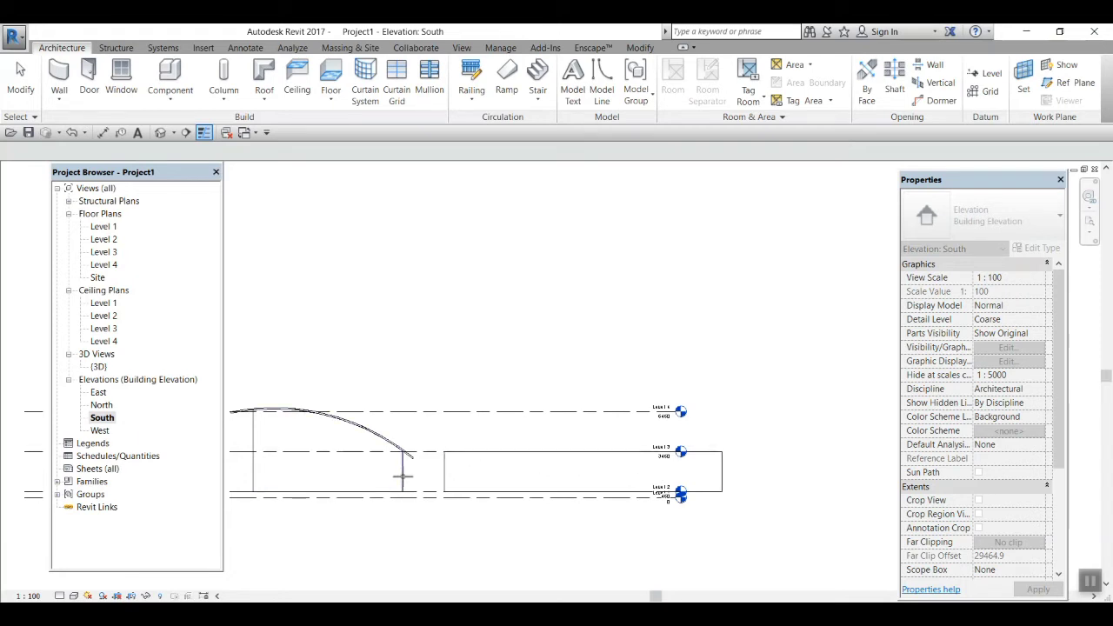
middle_drag(666, 567, 874, 558)
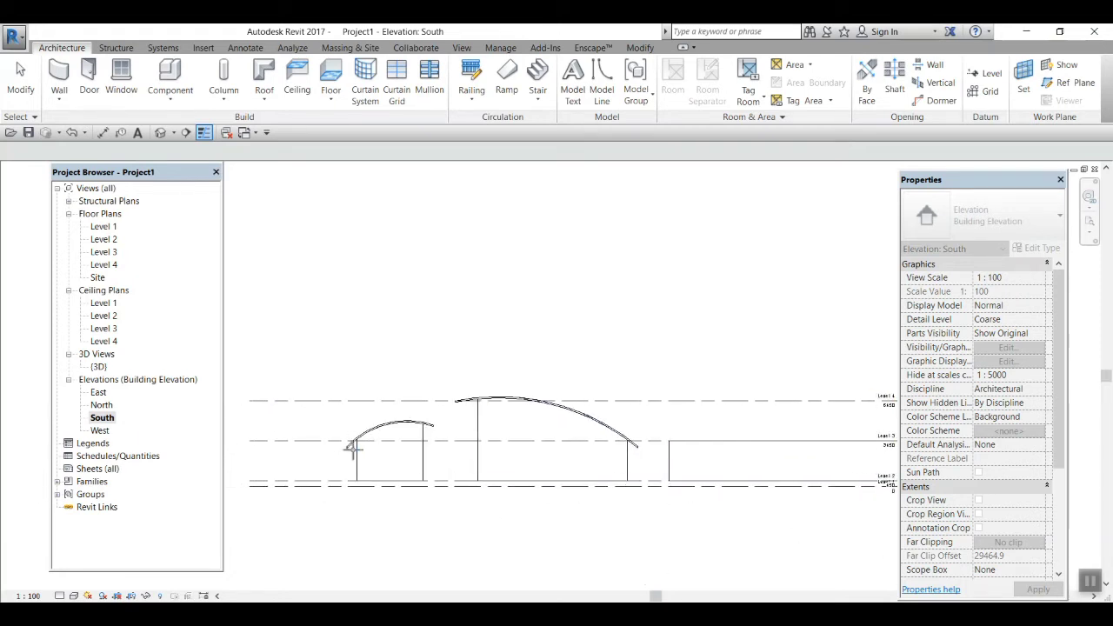
scroll(542, 520, down, 1)
middle_drag(538, 529, 252, 502)
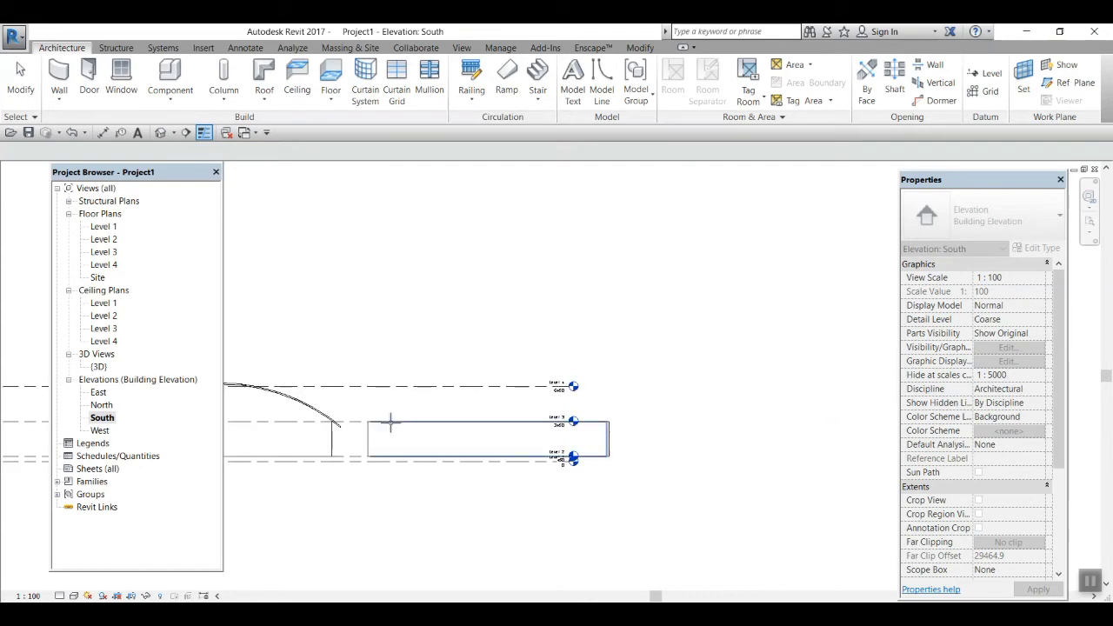
click(393, 423)
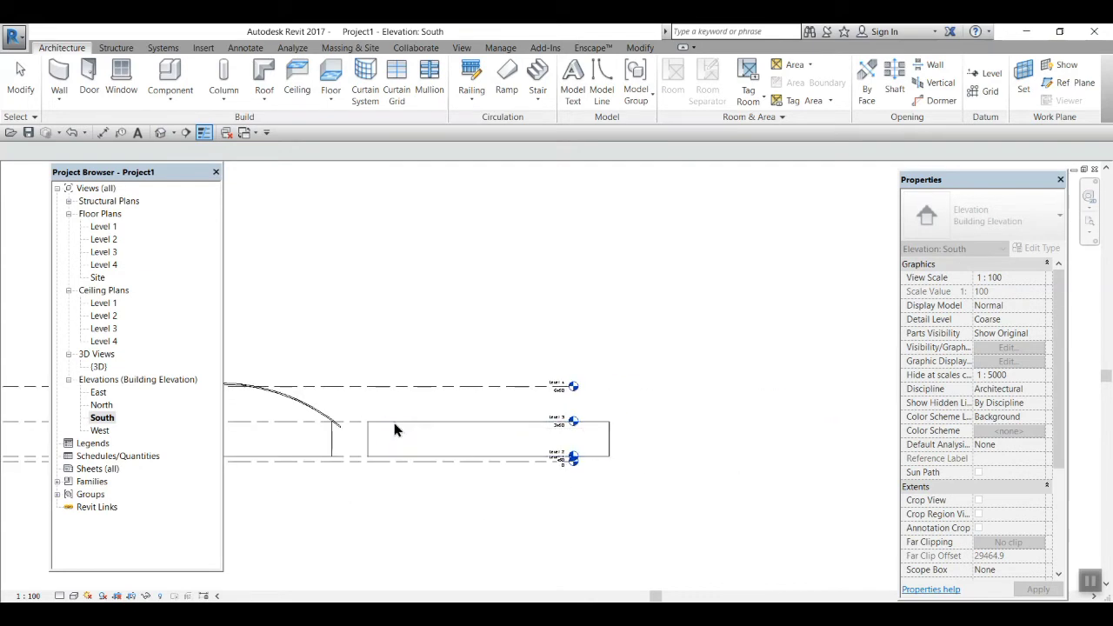
click(568, 356)
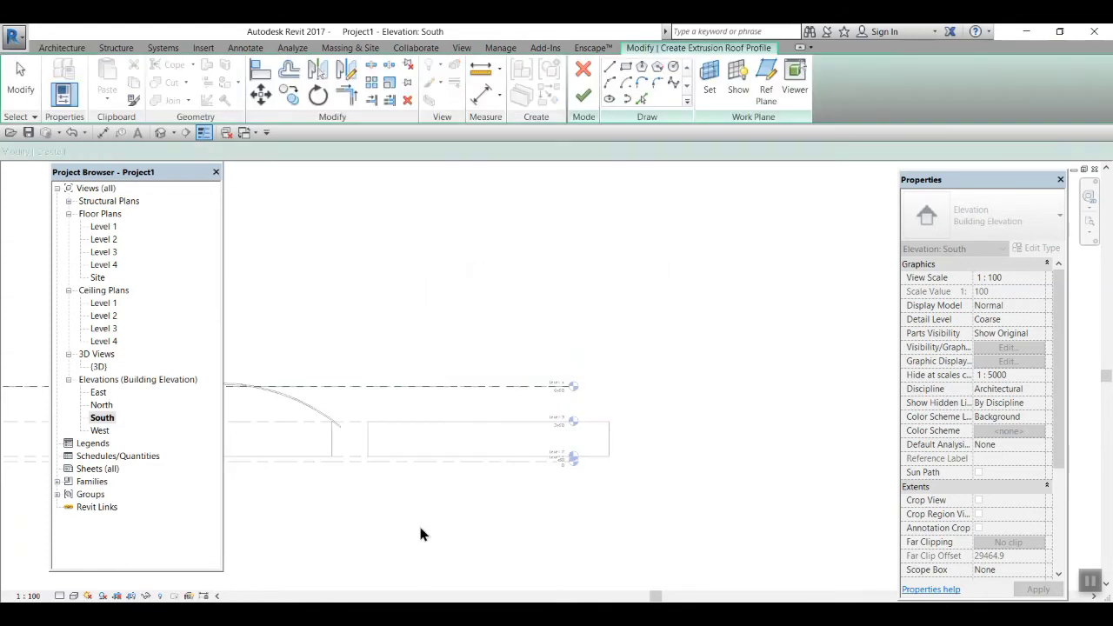
Sketch a wavy spline roof profile with seven peaks along the long block's top, from about 800 mm beyond its west wall to past its east wall
click(673, 85)
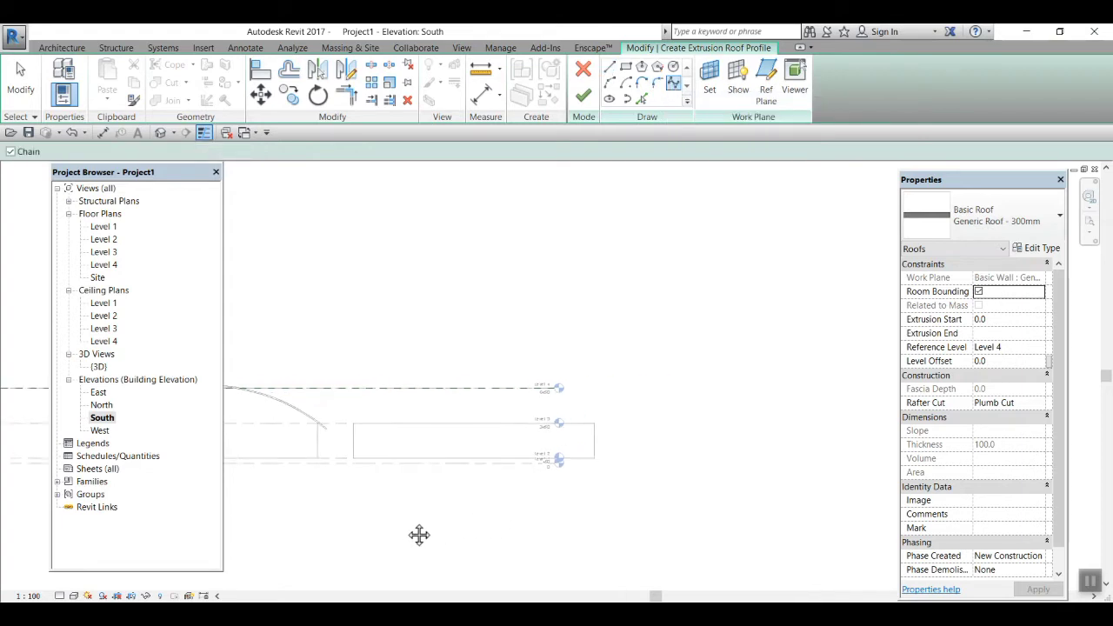
scroll(368, 409, up, 2)
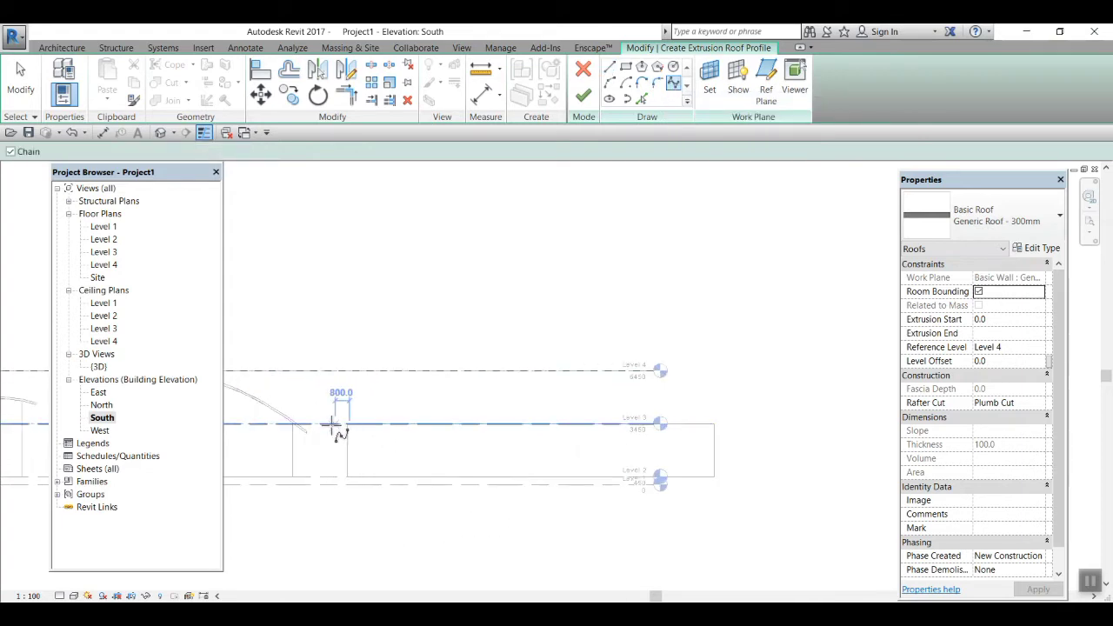
click(333, 428)
click(366, 403)
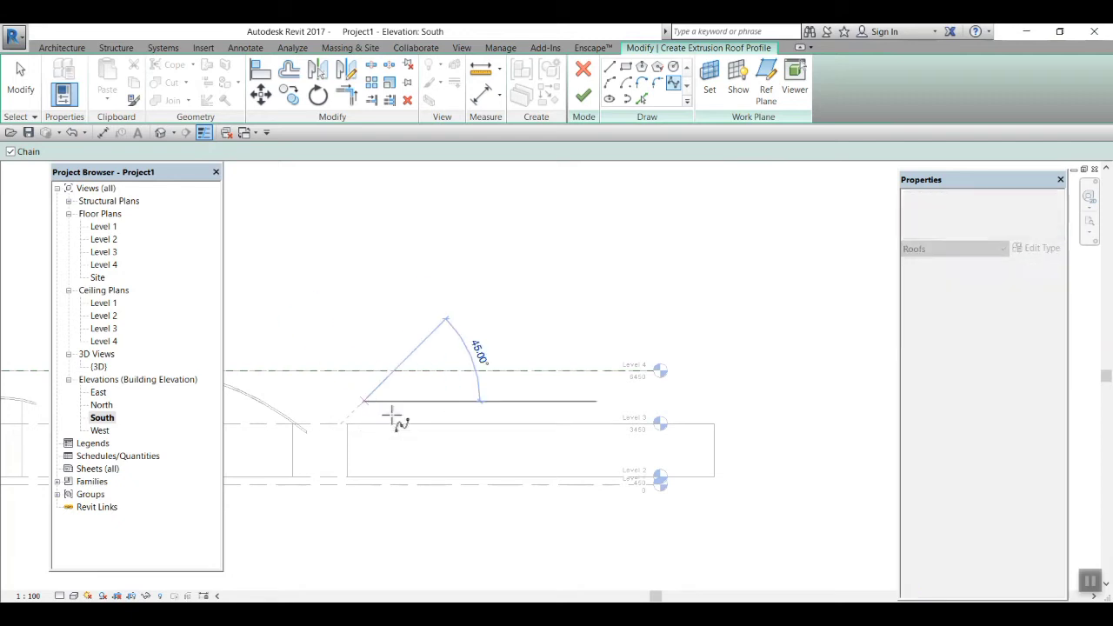
click(406, 430)
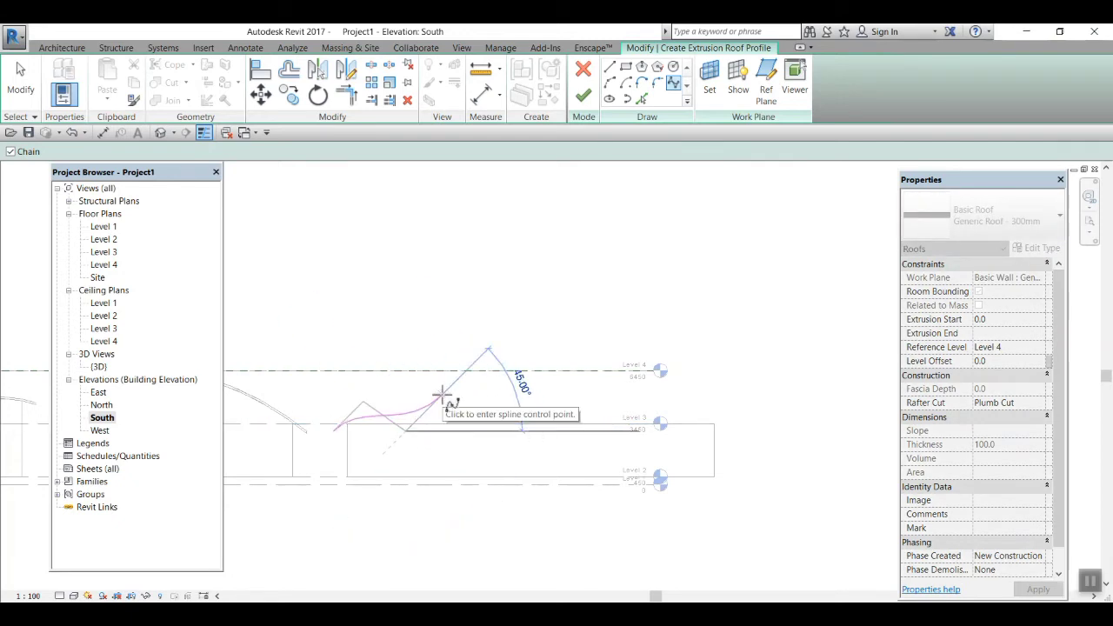
click(420, 394)
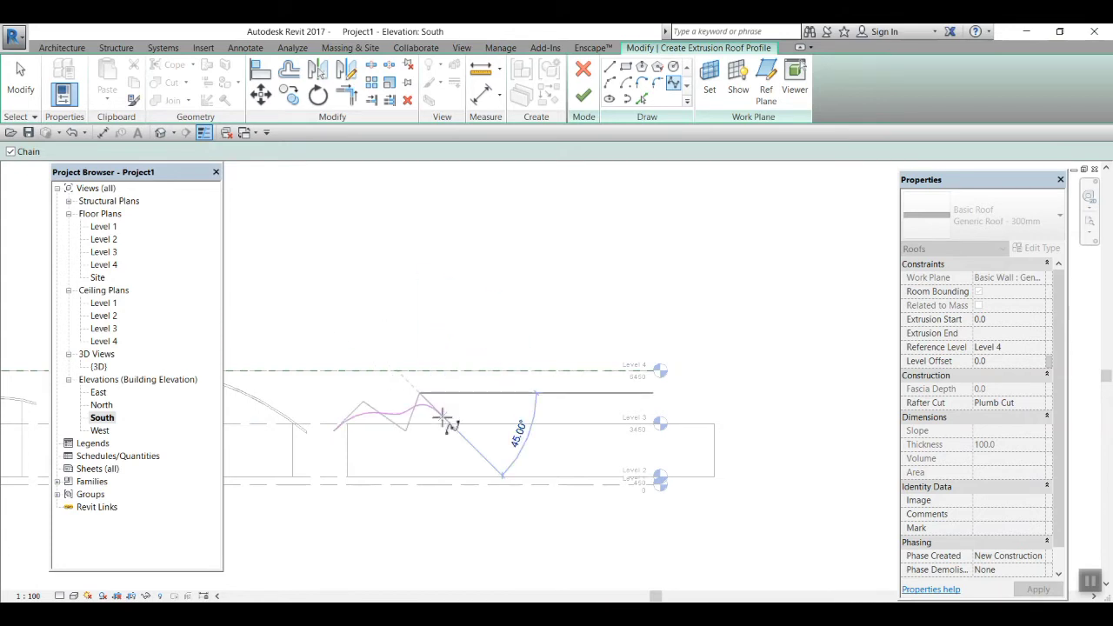
click(449, 423)
click(469, 392)
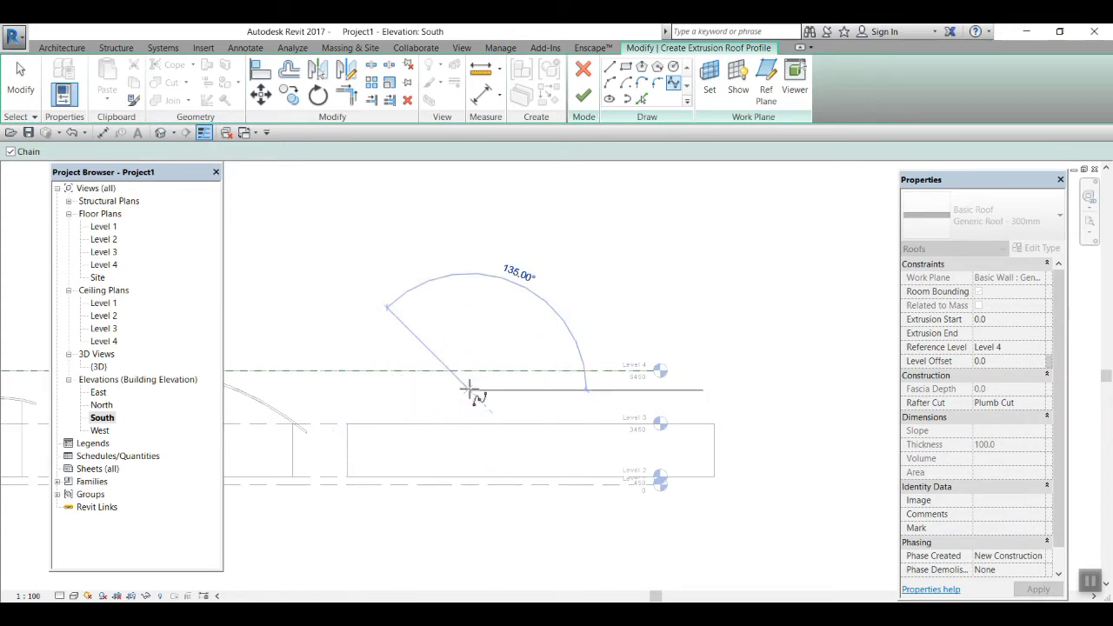
click(502, 424)
click(531, 387)
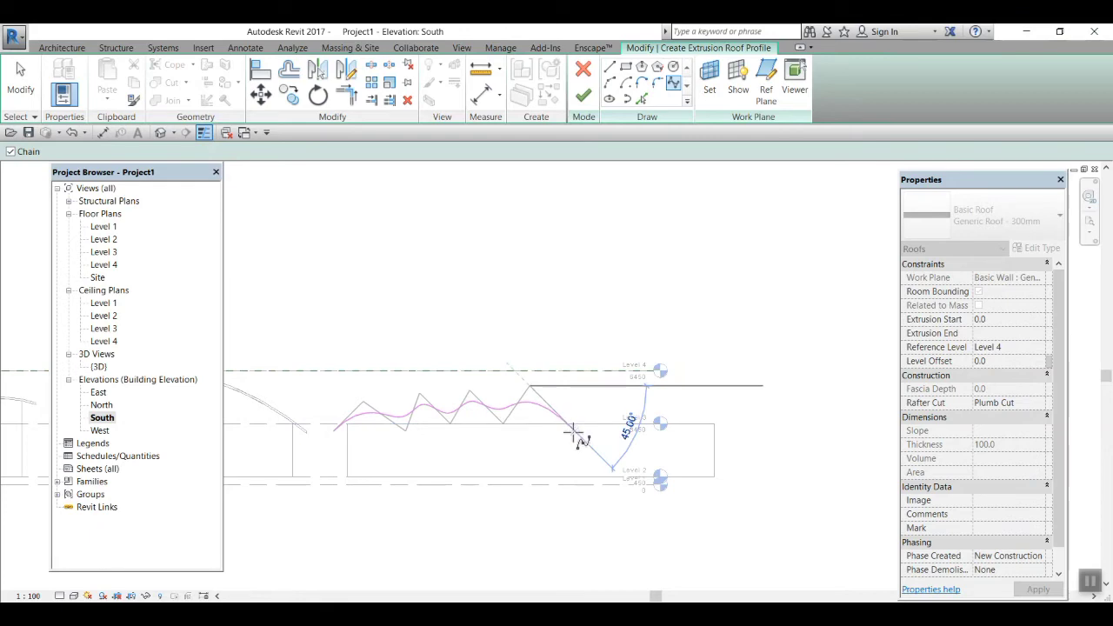
click(575, 431)
click(584, 394)
click(612, 432)
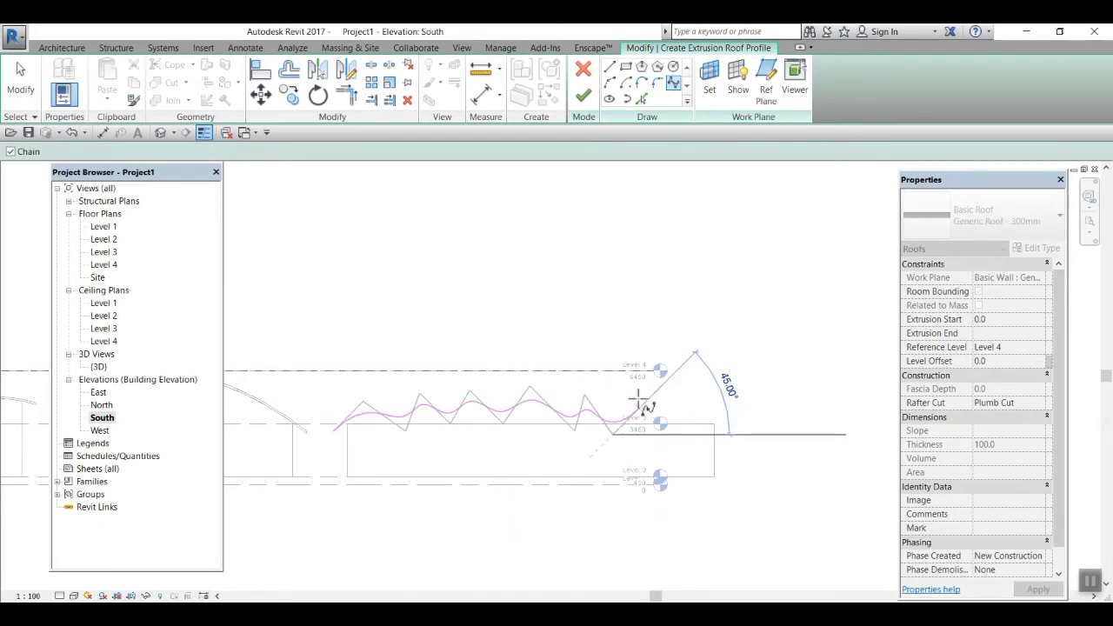
click(645, 396)
click(684, 436)
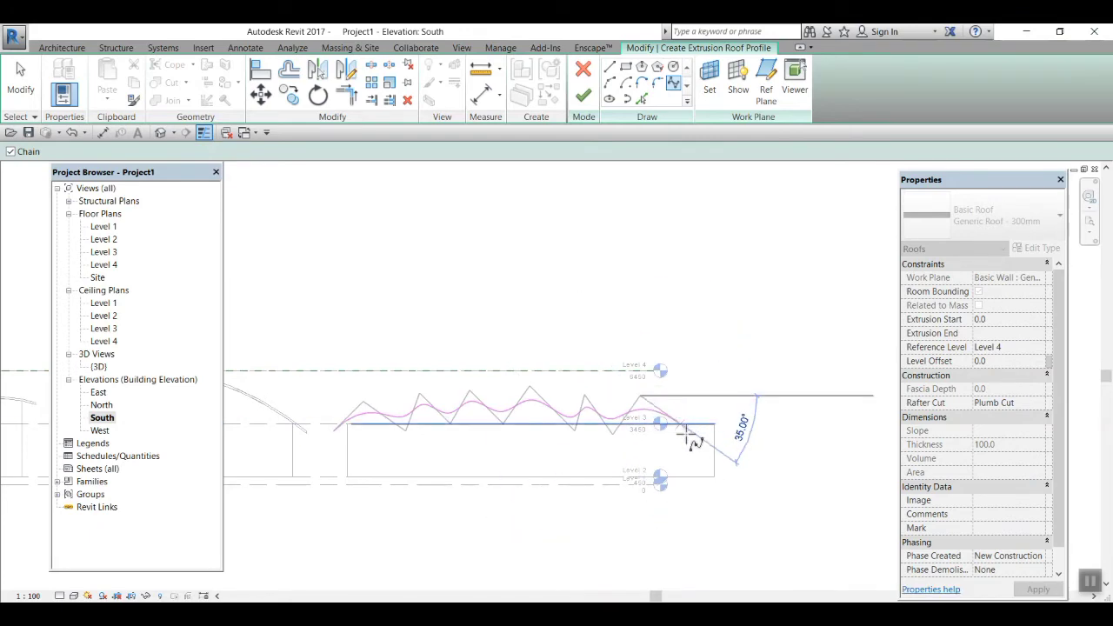
click(706, 393)
click(728, 424)
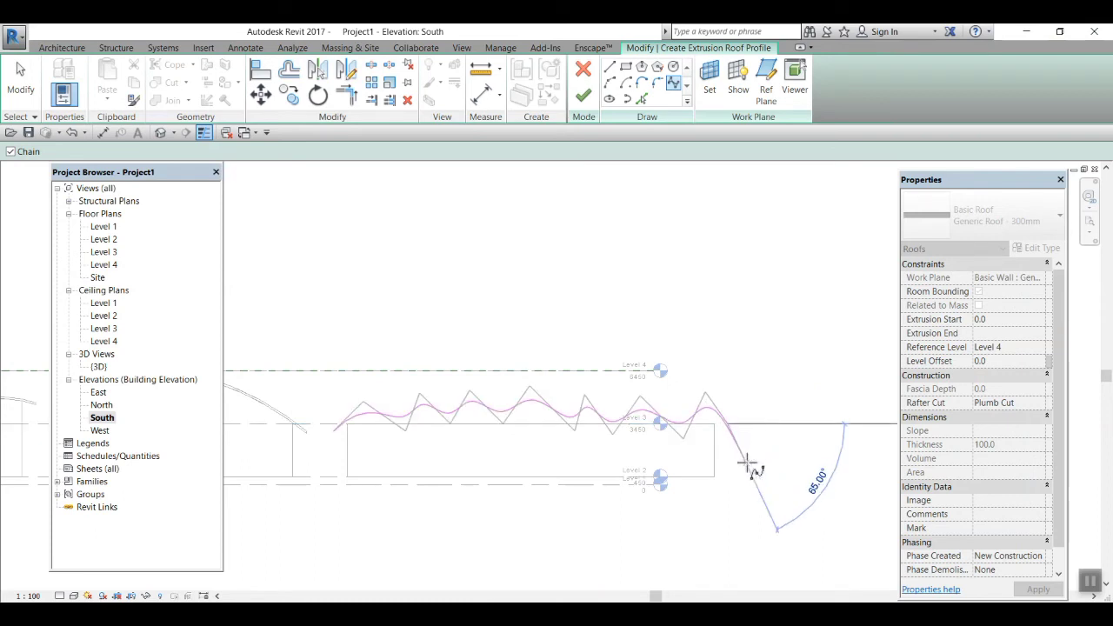
key(Escape)
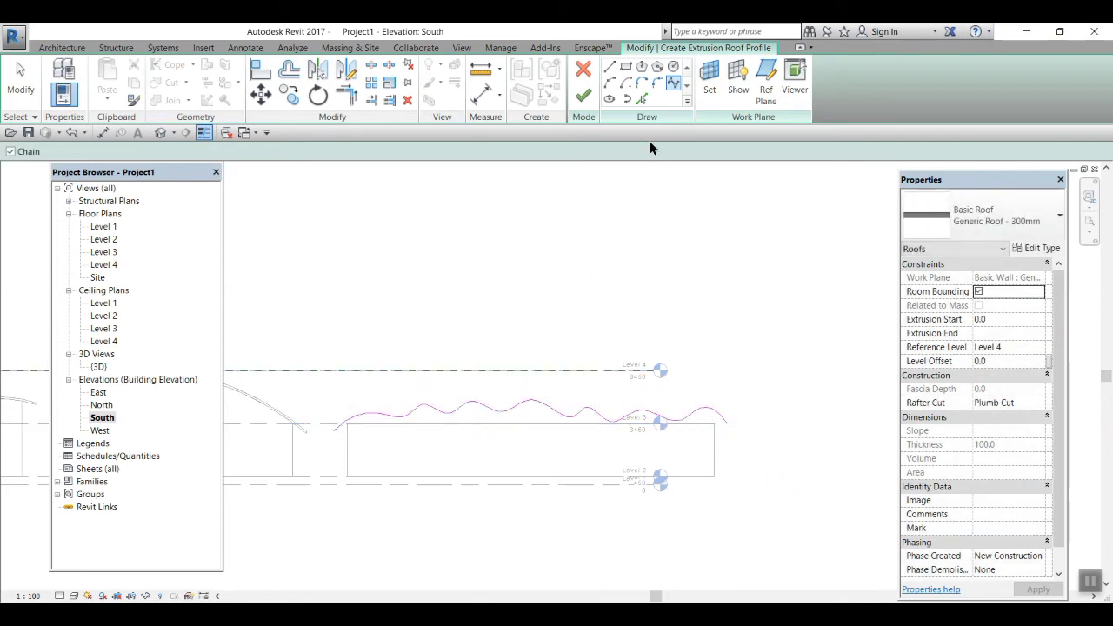
key(Escape)
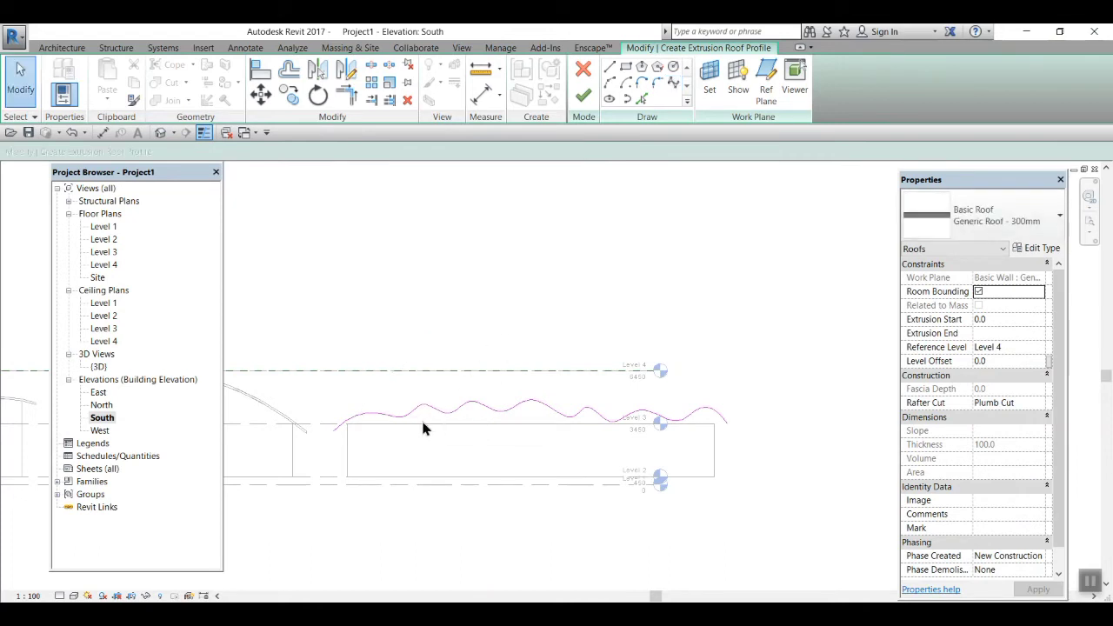
Even out the spline's waves by moving its upper control points up to around Level 4 and adjusting the lower ones, and finish the roof
click(424, 412)
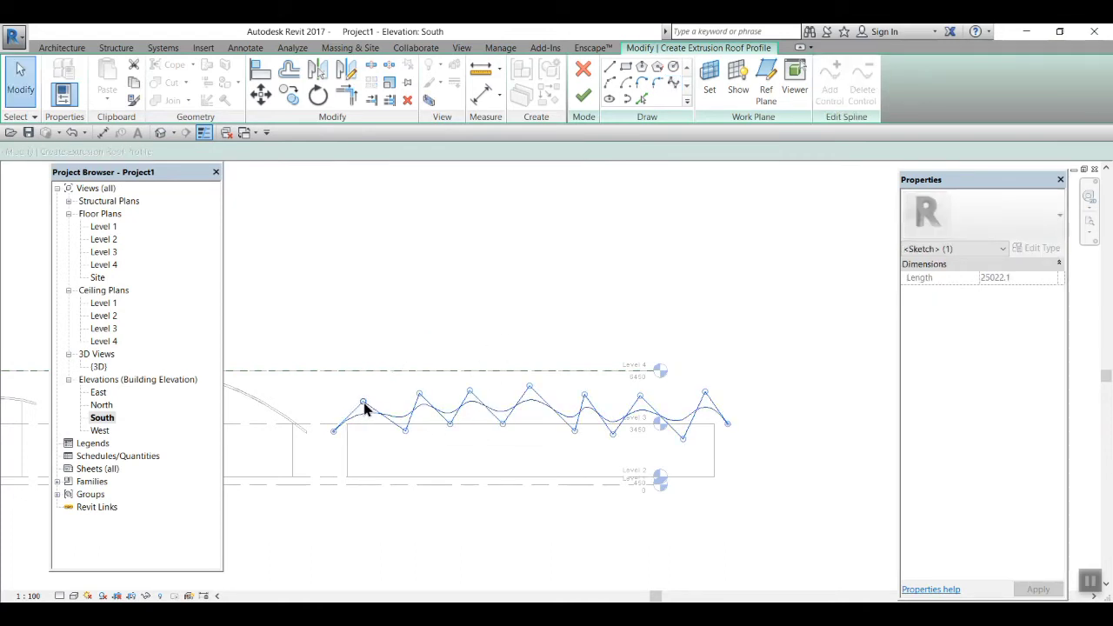
drag(365, 405, 368, 371)
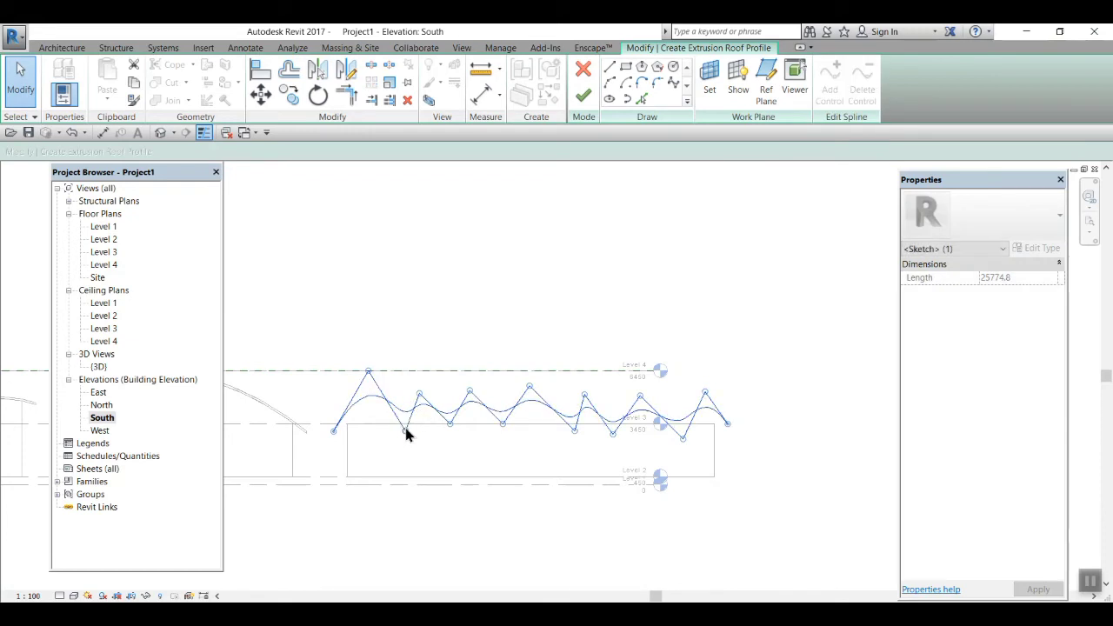
drag(406, 435, 389, 450)
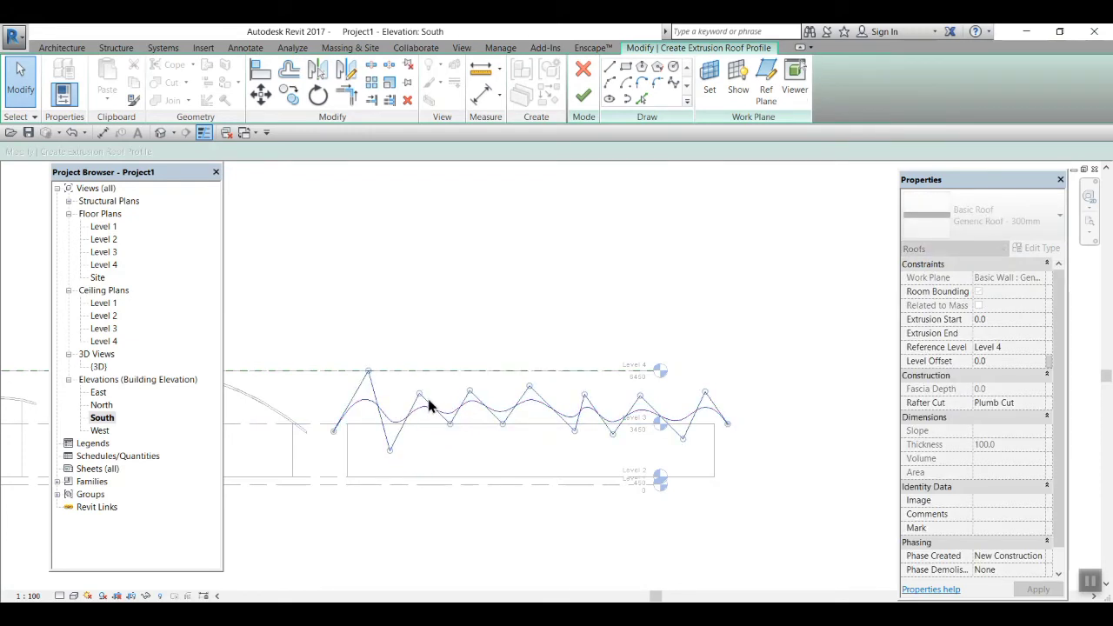
drag(420, 395, 423, 371)
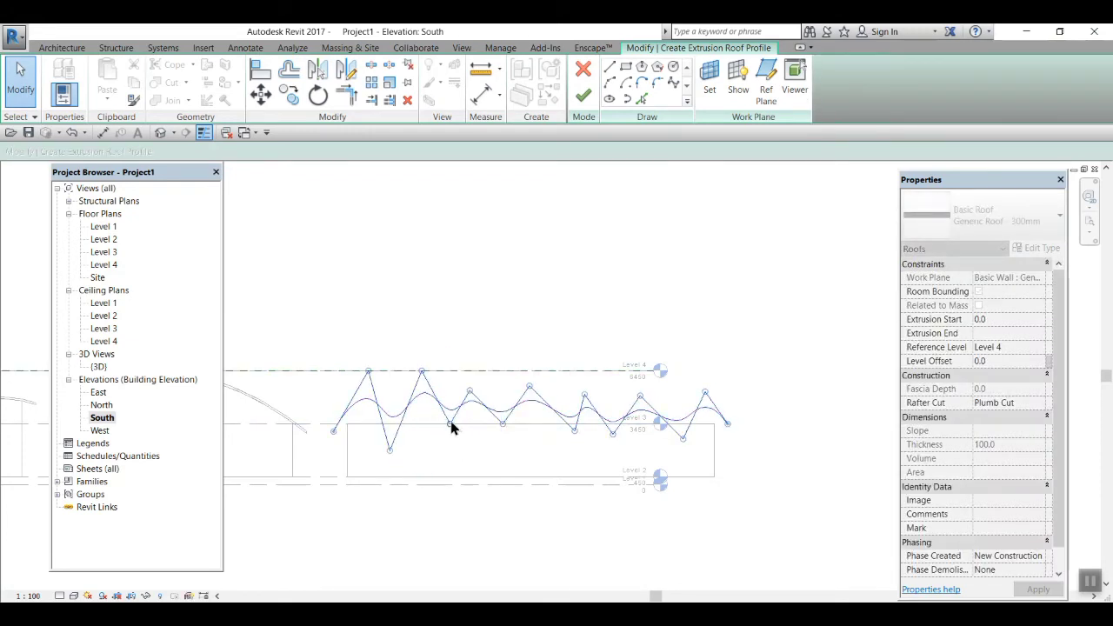
drag(451, 425, 452, 434)
drag(471, 393, 479, 374)
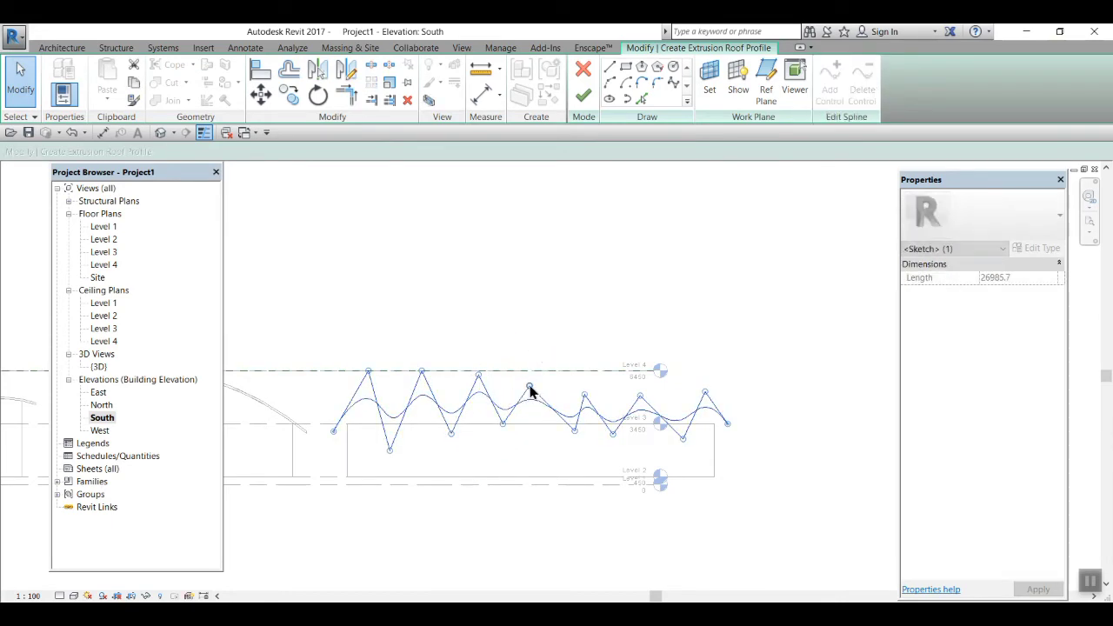
drag(503, 425, 504, 439)
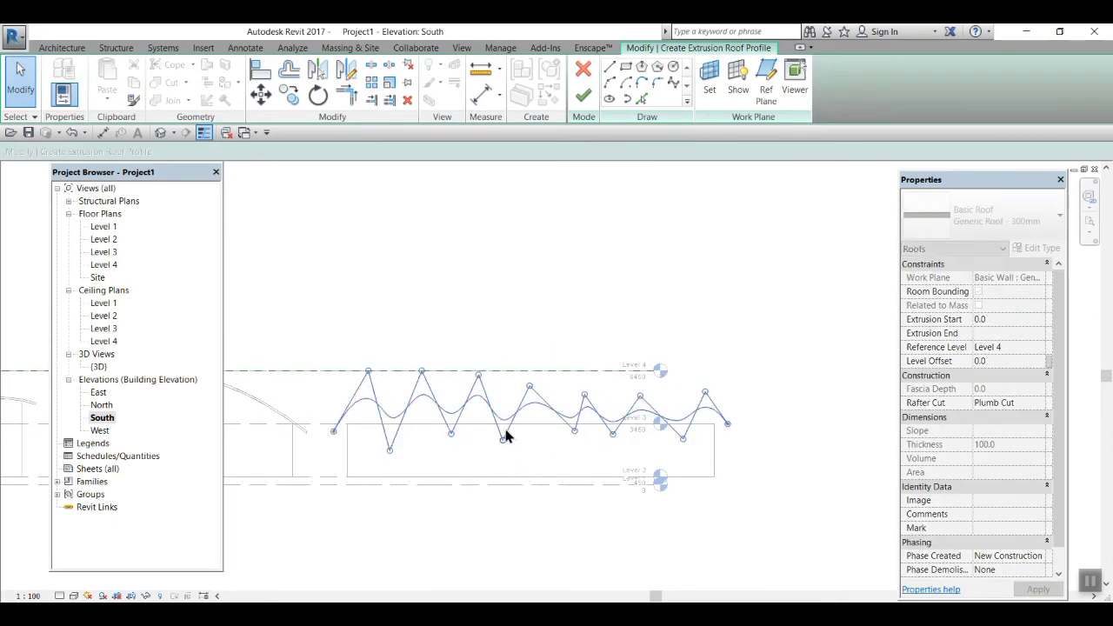
drag(528, 386, 541, 372)
drag(575, 430, 566, 438)
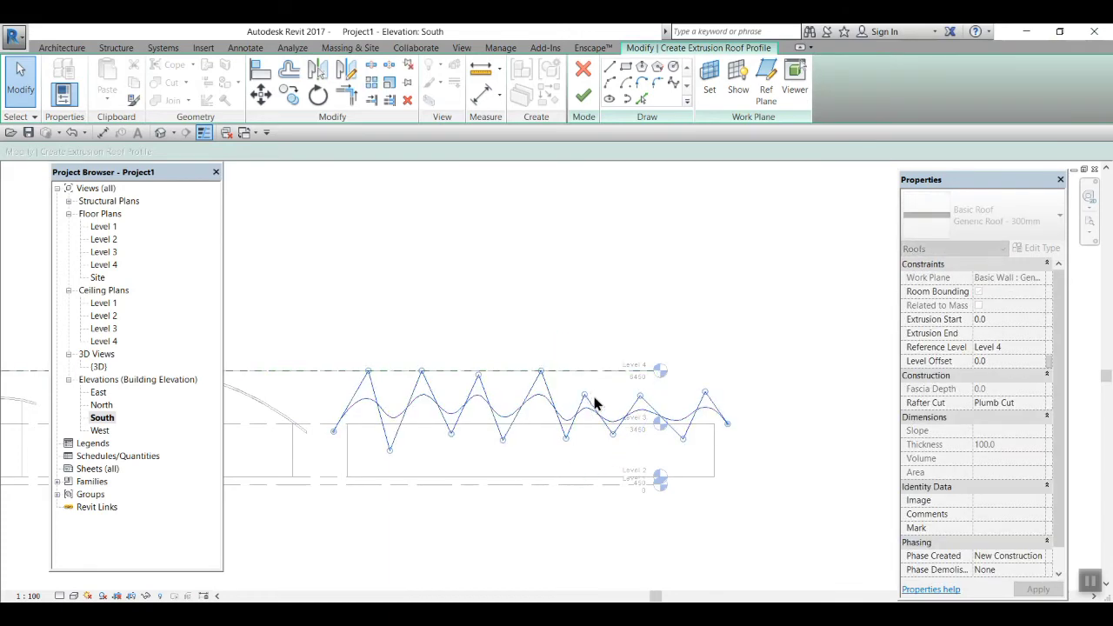
mouse_move(585, 396)
mouse_down()
mouse_move(604, 379)
mouse_move(597, 372)
mouse_move(644, 372)
mouse_up()
drag(613, 434, 609, 453)
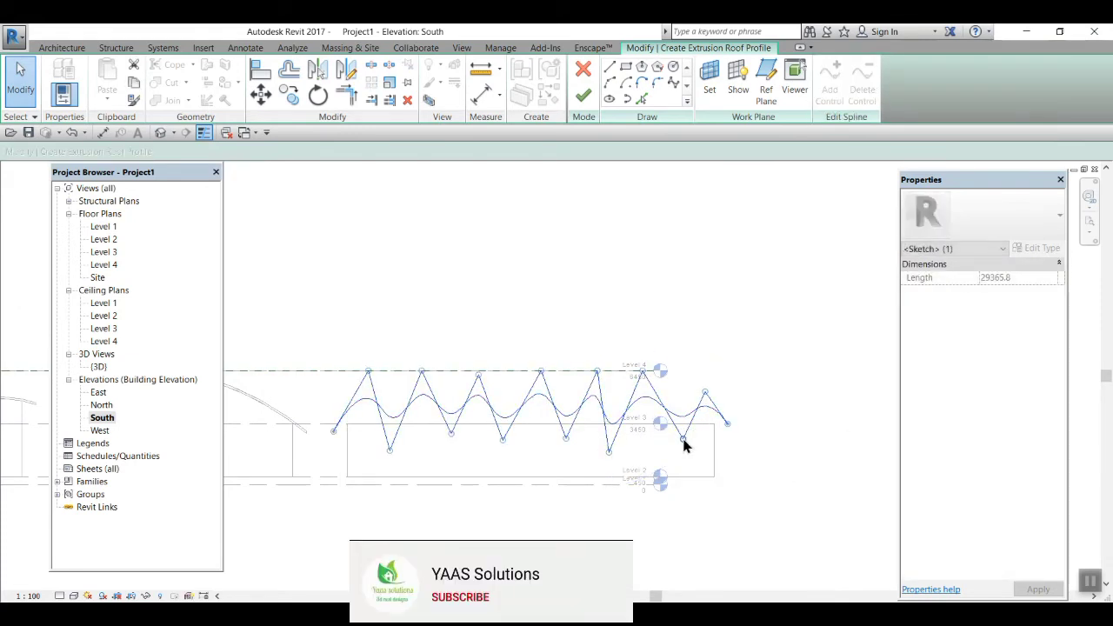
drag(684, 440, 679, 440)
drag(705, 394, 704, 379)
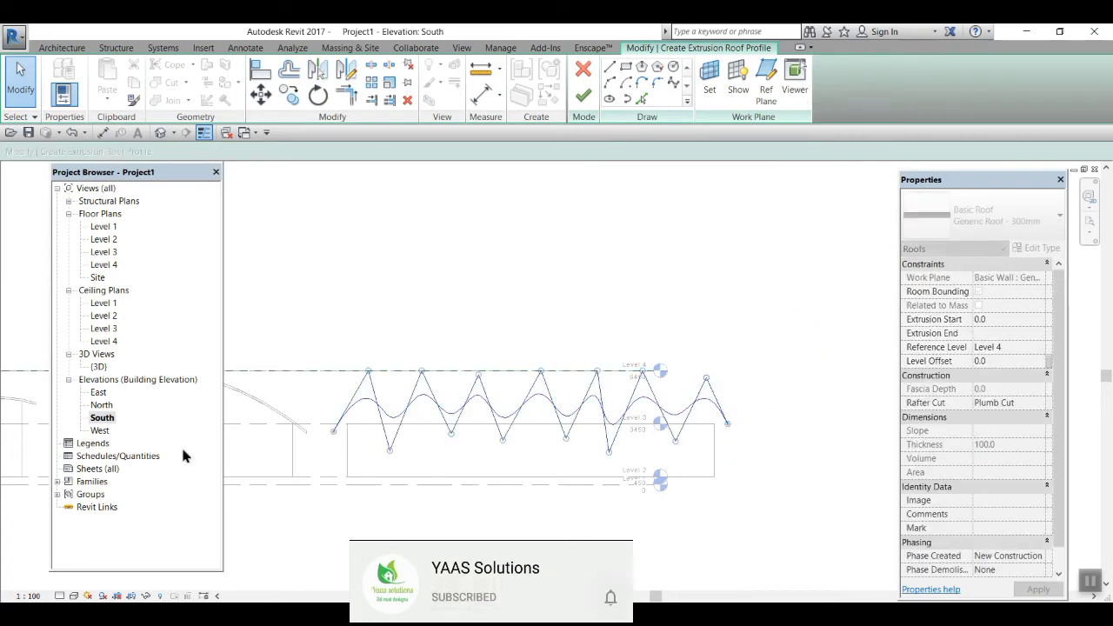
click(585, 98)
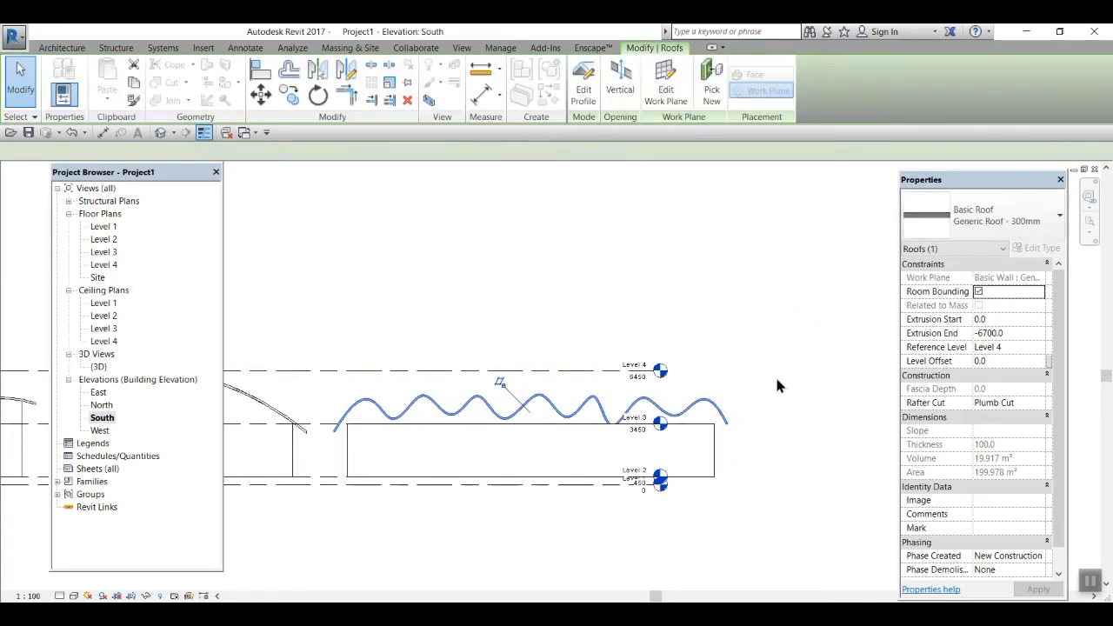
In the 3D view, stretch both extrusion ends of the wavy roof past the walls, with the extrusion start at about 4479 mm
double_click(98, 368)
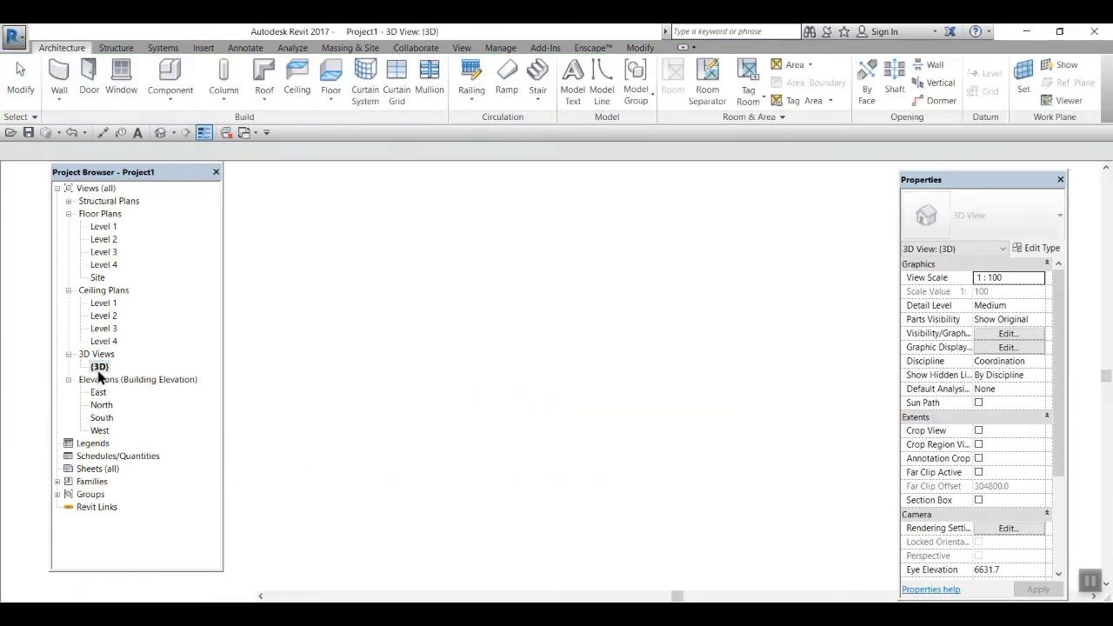
shift+middle_drag(537, 550, 683, 530)
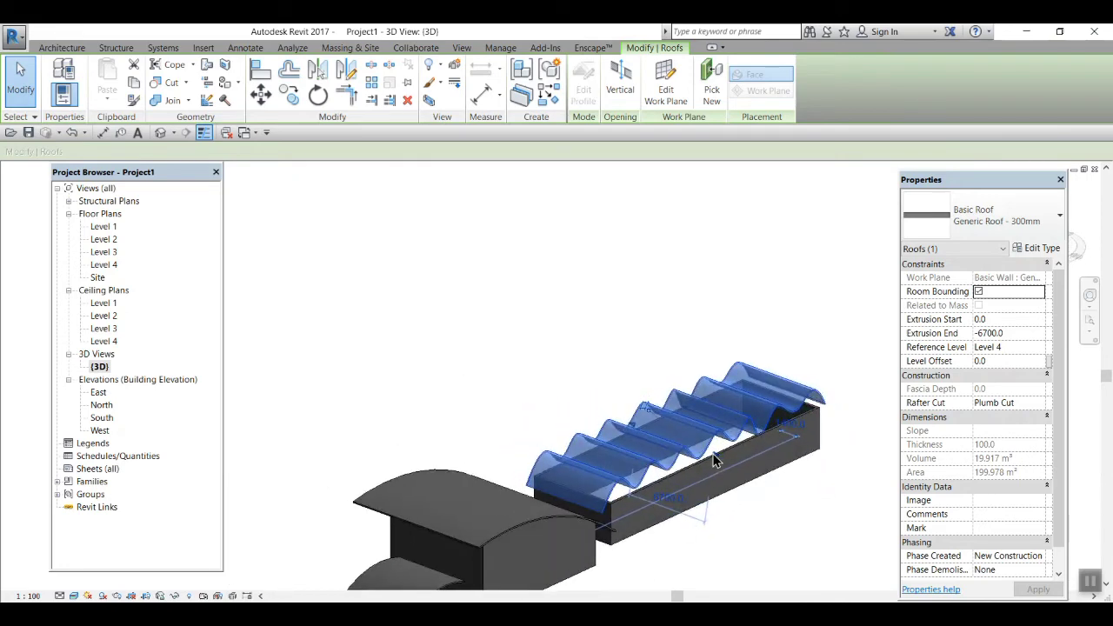
drag(713, 461, 790, 483)
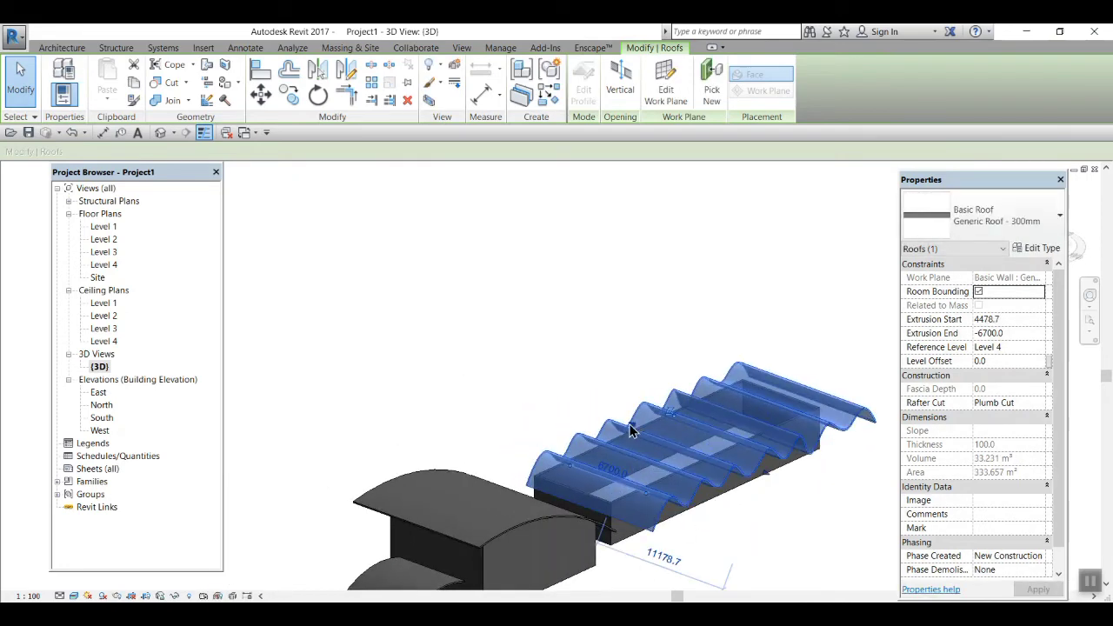
click(667, 556)
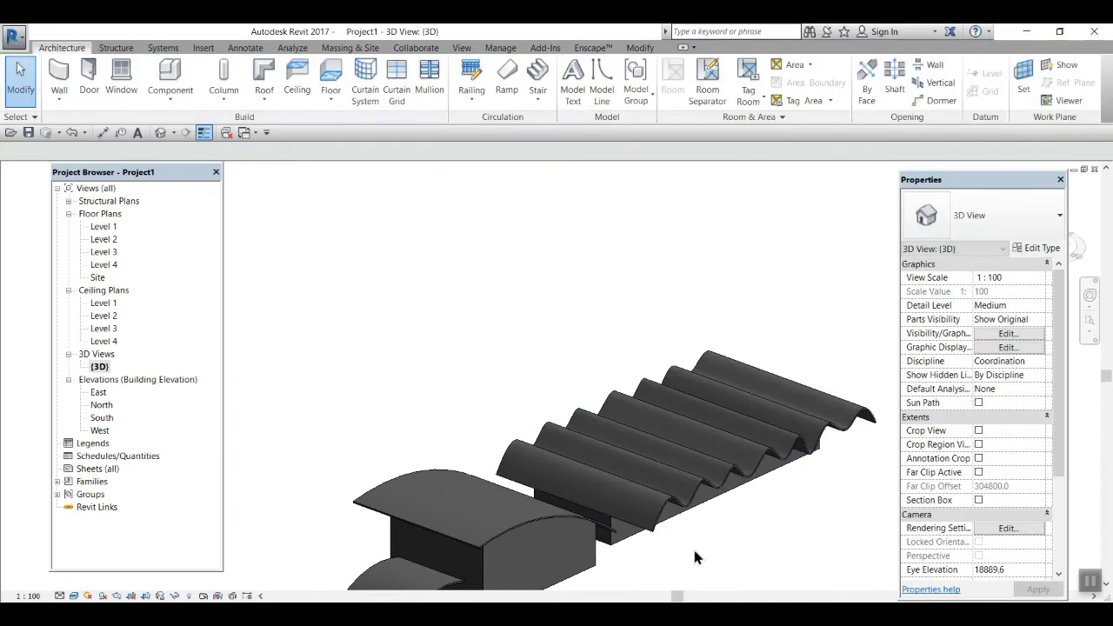
Attach the tops of the long block's four walls to the wavy roof
shift+middle_drag(694, 556, 614, 491)
click(579, 492)
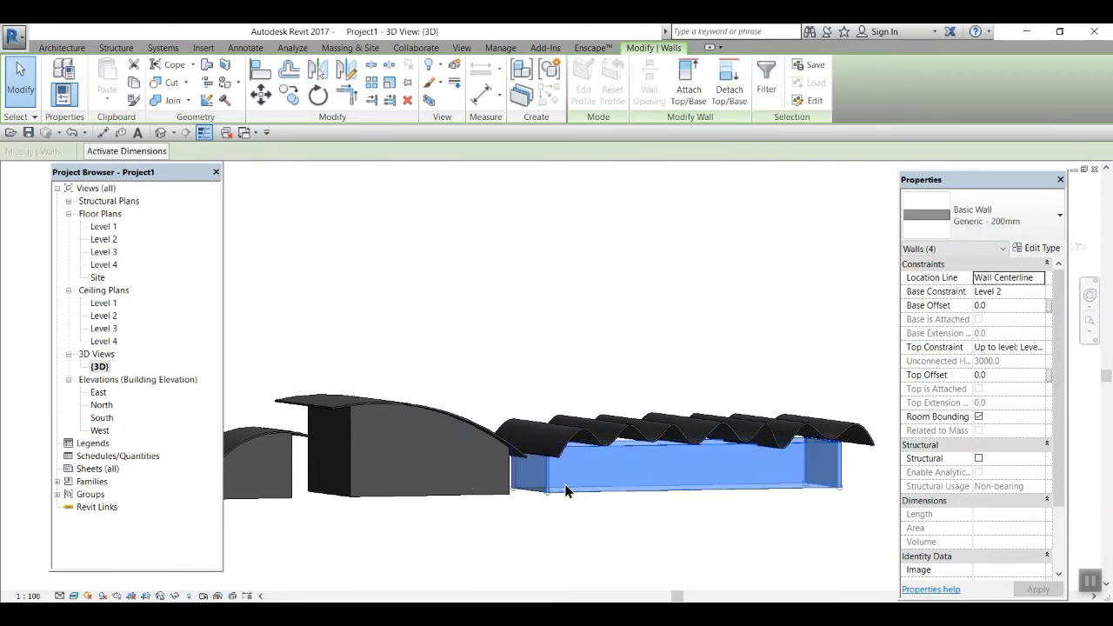
click(688, 87)
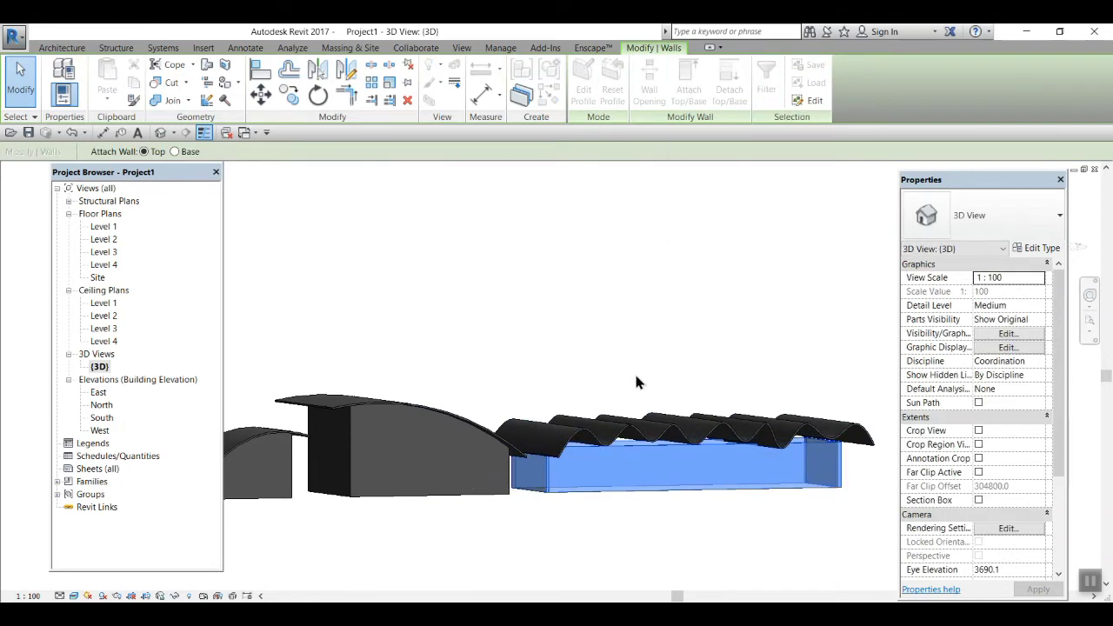
click(643, 442)
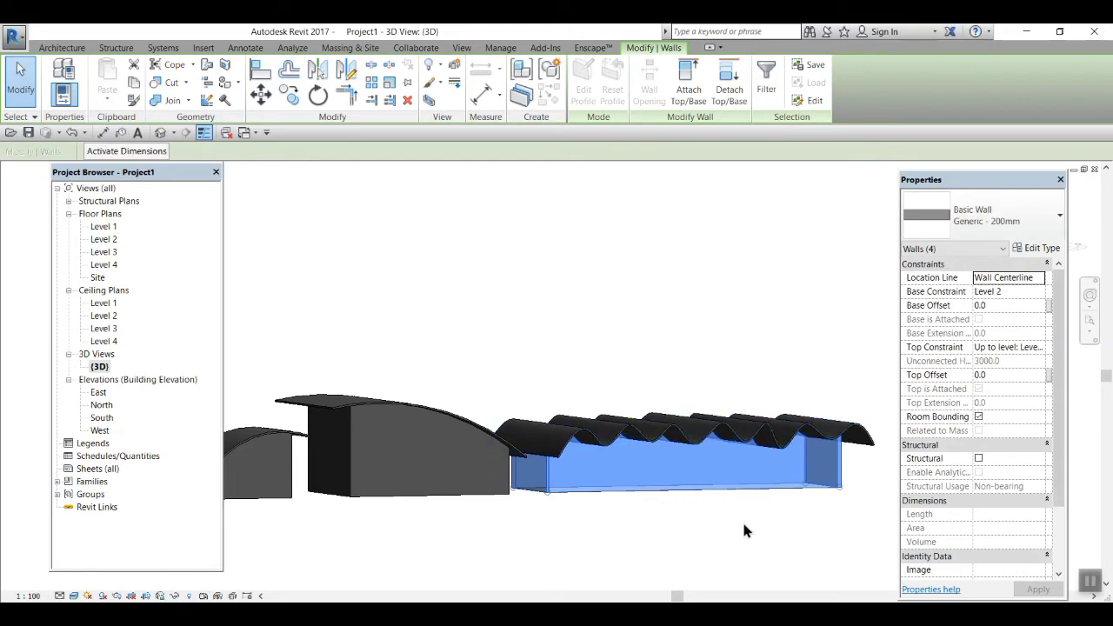
shift+middle_drag(739, 520, 672, 486)
key(Escape)
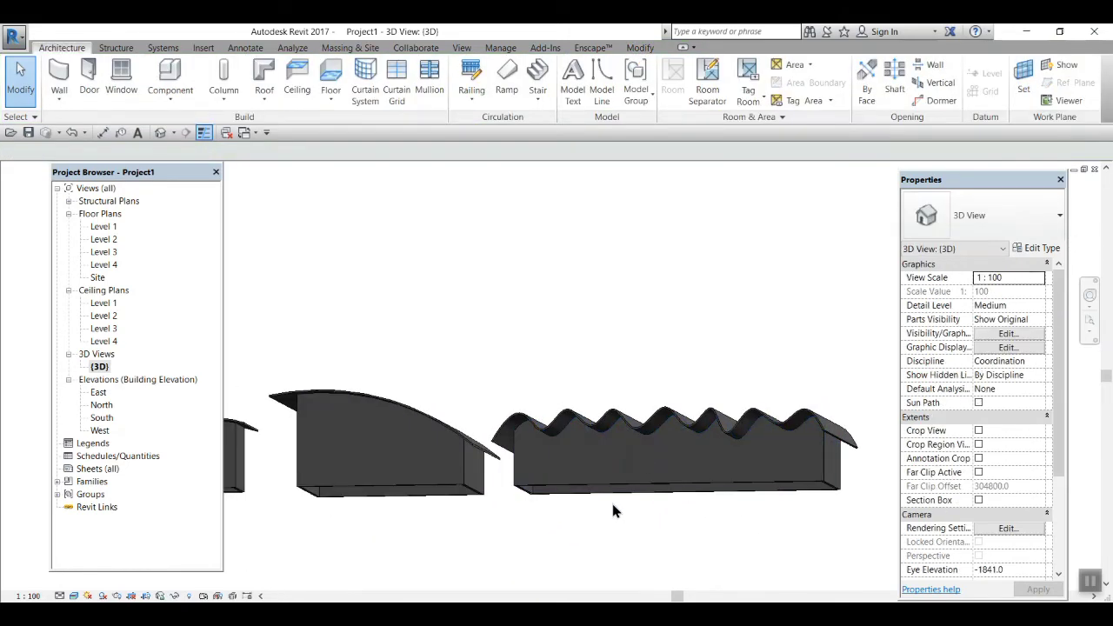
Examine how the long block's walls meet the underside of the wavy roof, close up and from several sides
shift+middle_drag(613, 510, 662, 473)
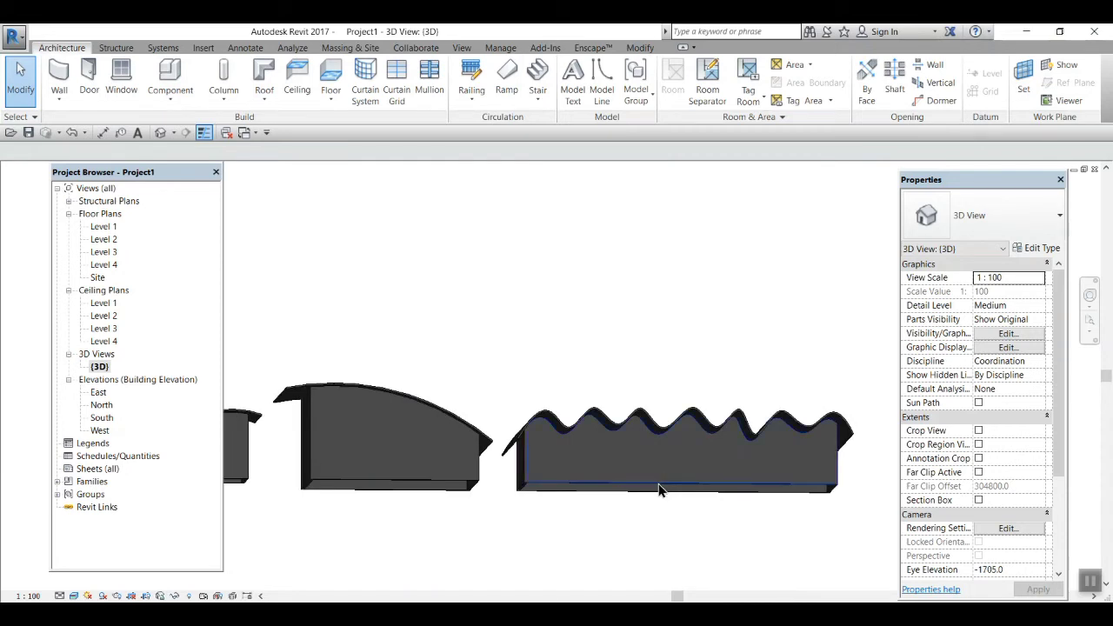
click(659, 490)
scroll(639, 415, up, 5)
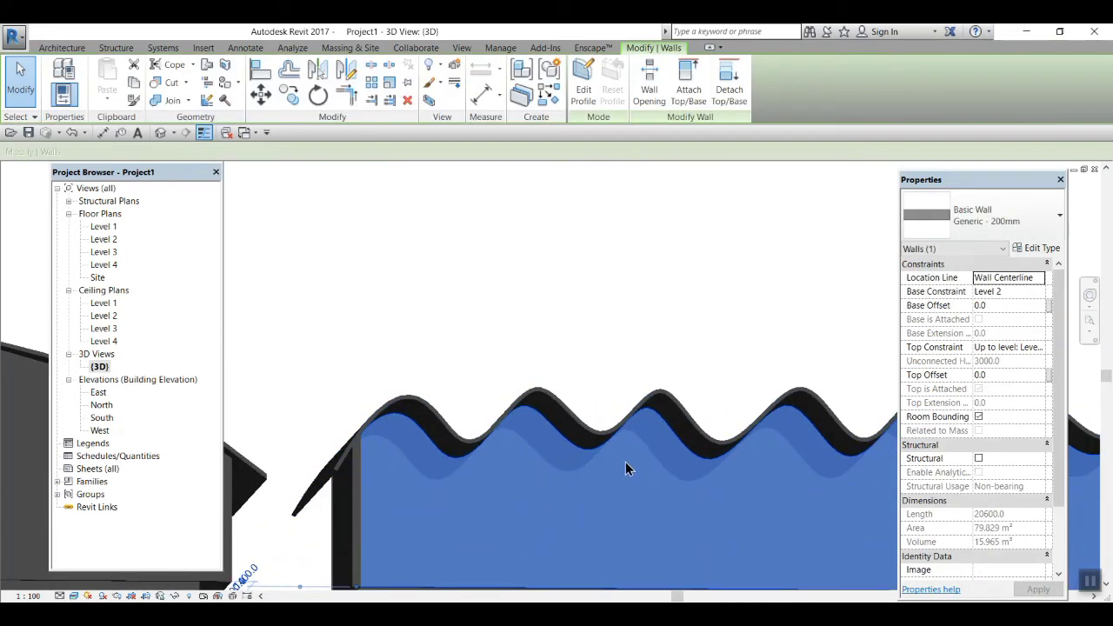
scroll(599, 493, down, 2)
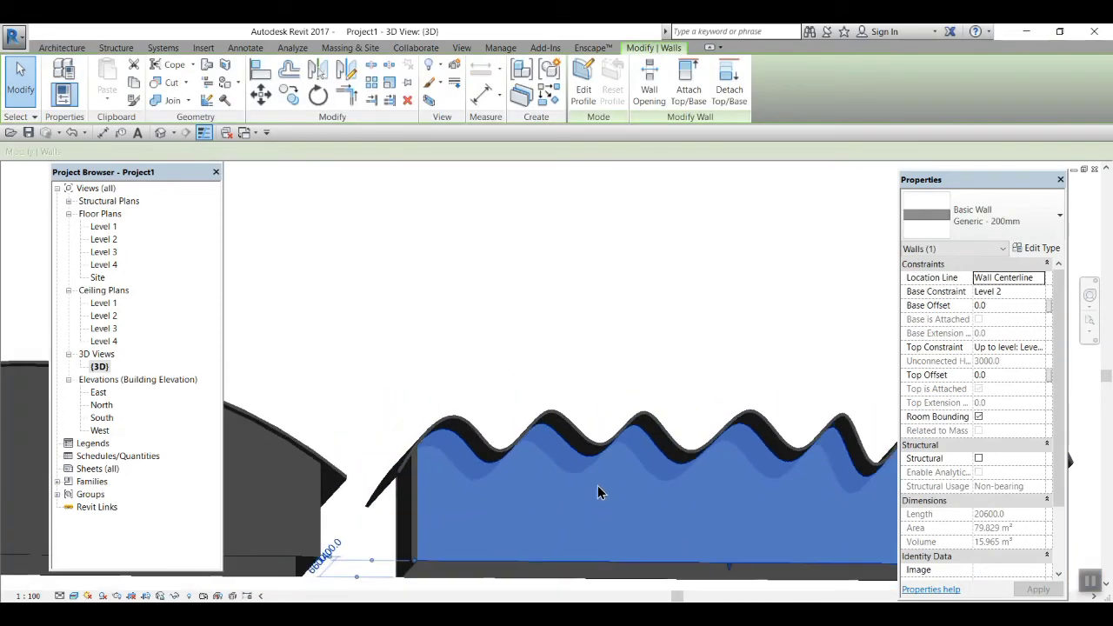
shift+middle_drag(528, 427, 425, 393)
key(Escape)
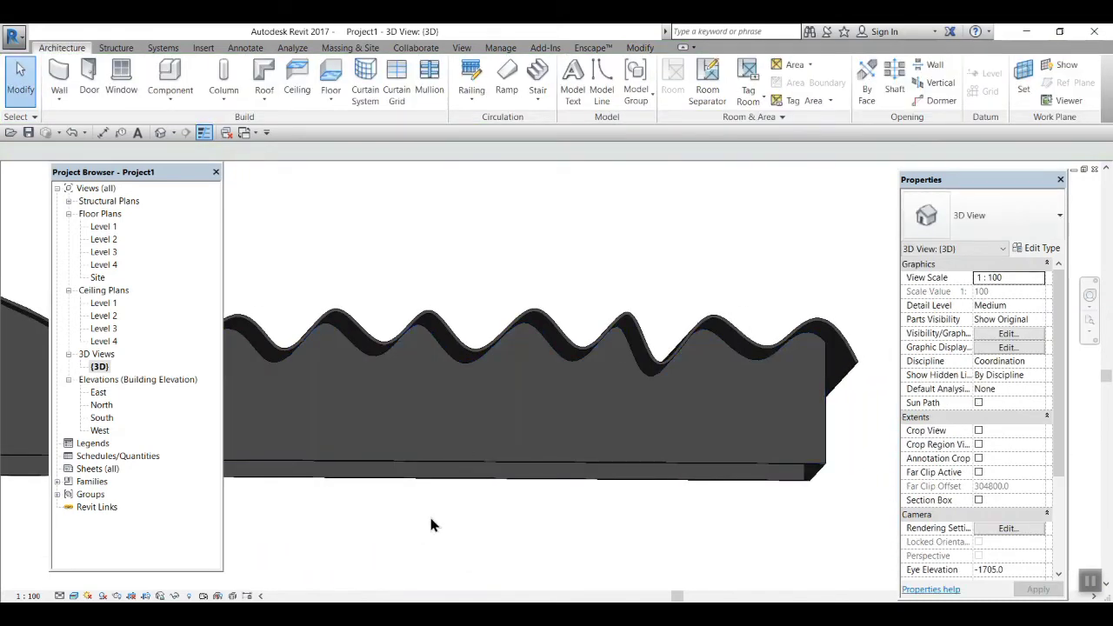
mouse_move(433, 520)
shift+middle_down()
mouse_move(443, 562)
mouse_move(385, 444)
shift+middle_up()
scroll(434, 488, down, 2)
shift+middle_drag(470, 501, 501, 559)
scroll(466, 476, down, 2)
In the Level 2 floor plan, draw a 9000 × 6000 mm rectangle of Generic - 200mm architectural walls in front of the middle block
double_click(106, 240)
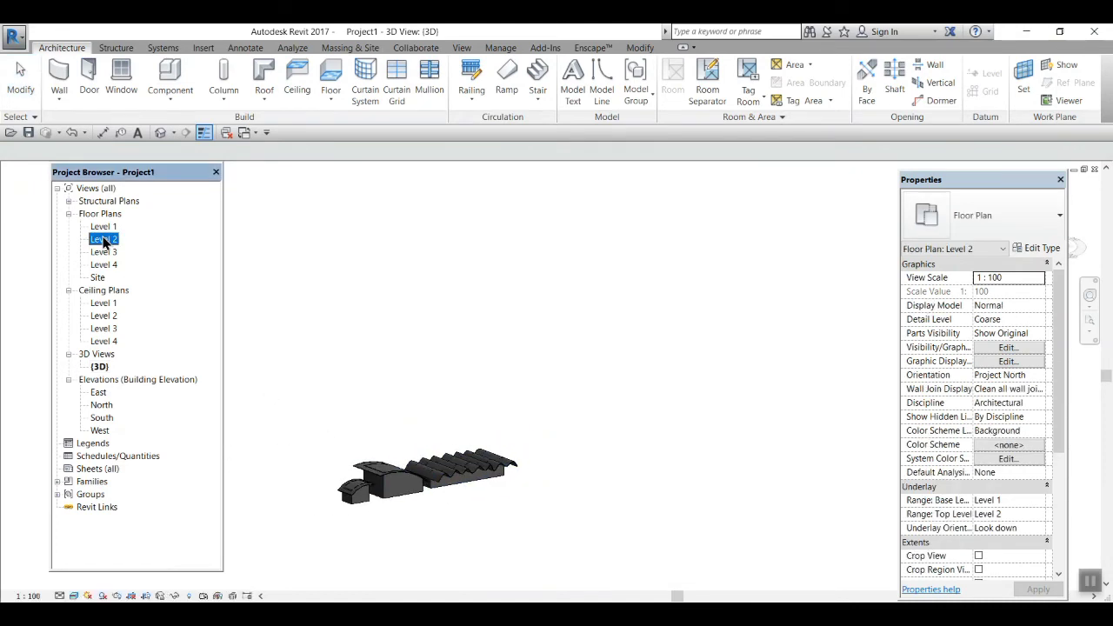
scroll(562, 448, down, 3)
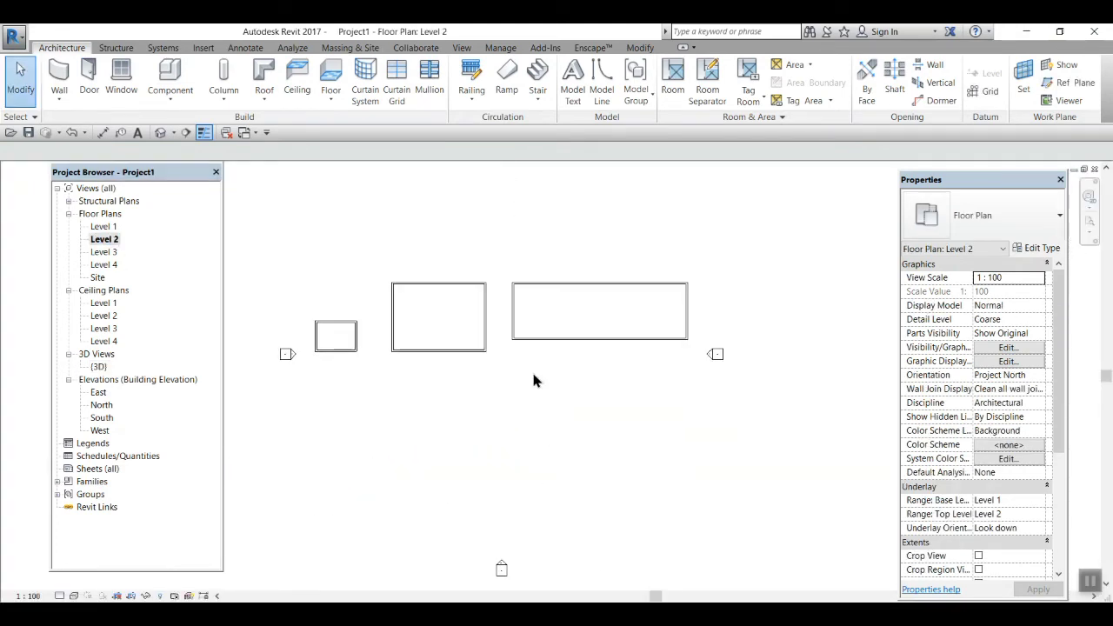
click(59, 98)
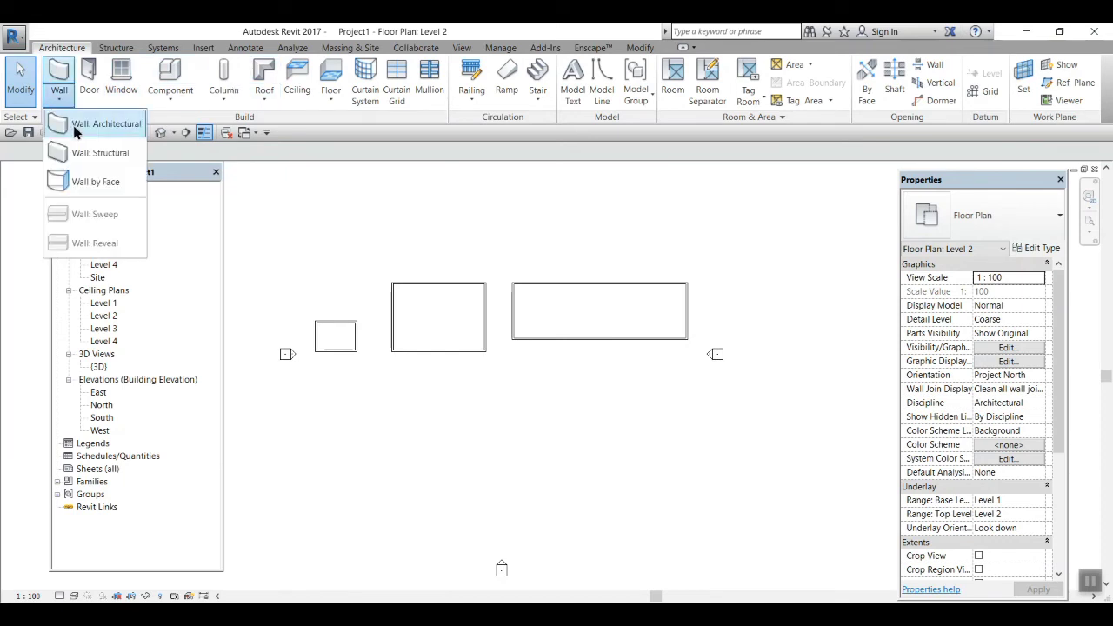
click(77, 125)
click(593, 69)
click(400, 405)
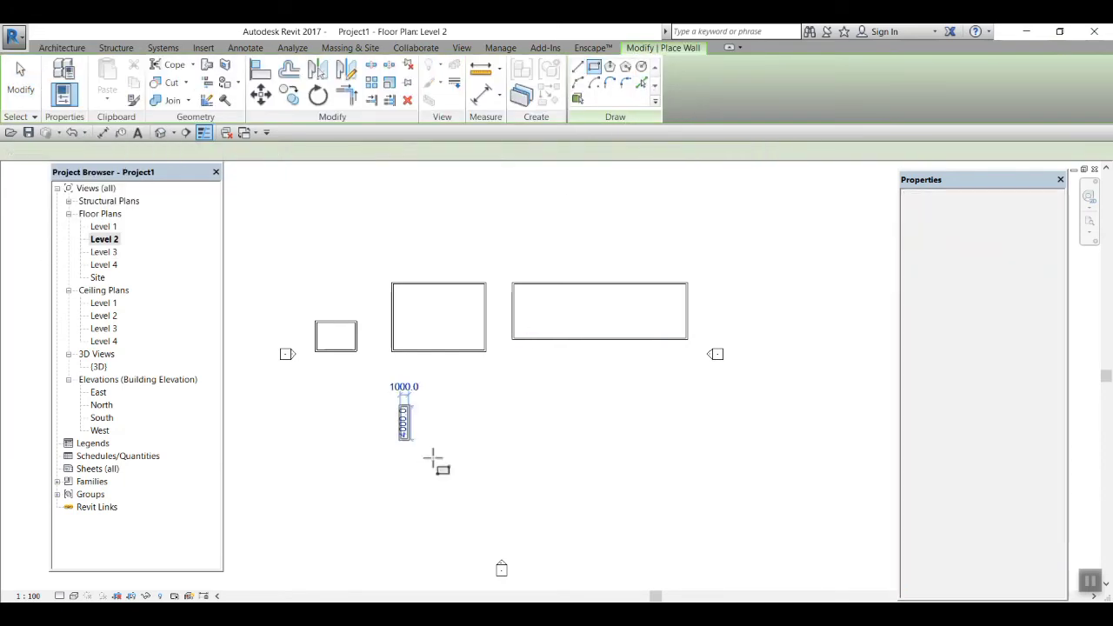
click(477, 456)
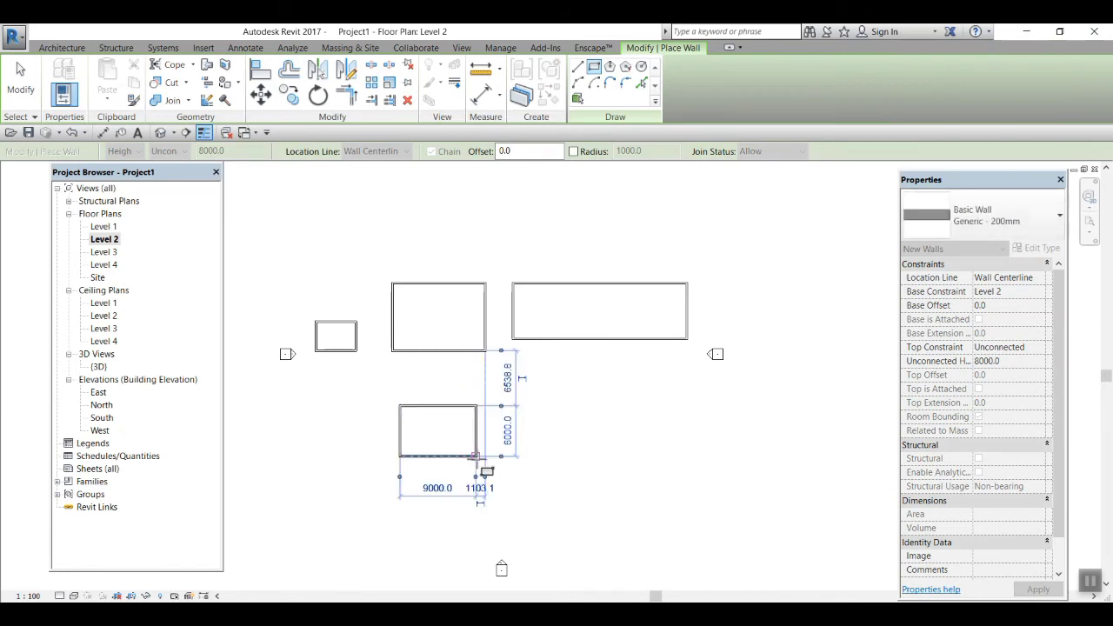
In the South elevation, set the top constraint of the new block's four walls to Level 3
double_click(102, 418)
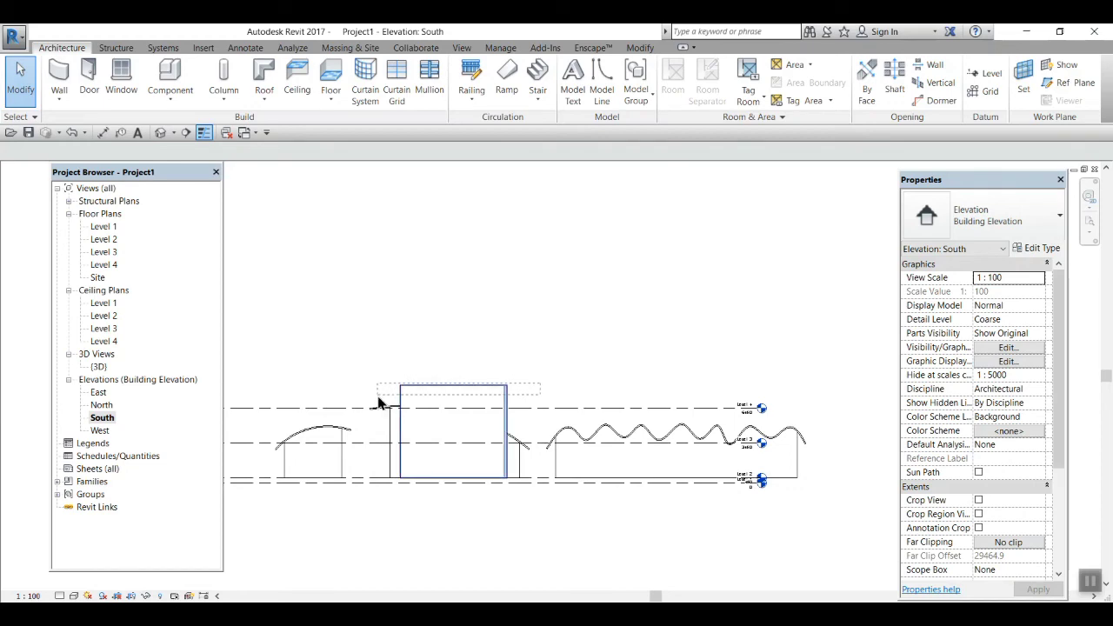
drag(378, 401, 378, 400)
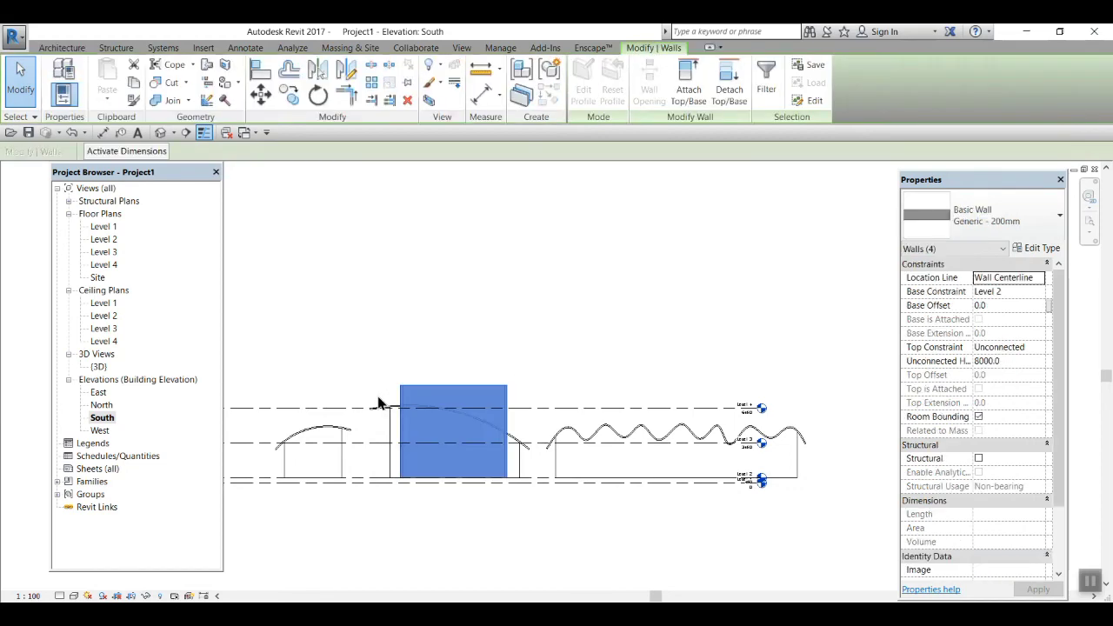
click(1033, 348)
click(1039, 347)
click(1013, 396)
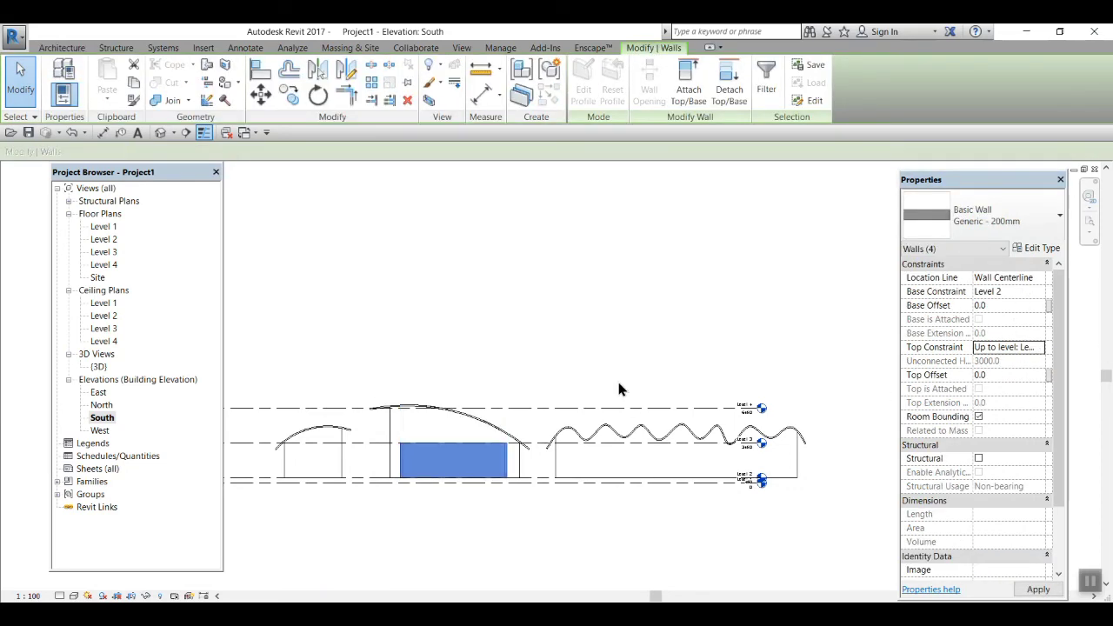
click(464, 532)
Start a roof by extrusion on a work plane picked from the new block's wall, with Level 4 as reference level and 0.0 offset
scroll(447, 495, up, 3)
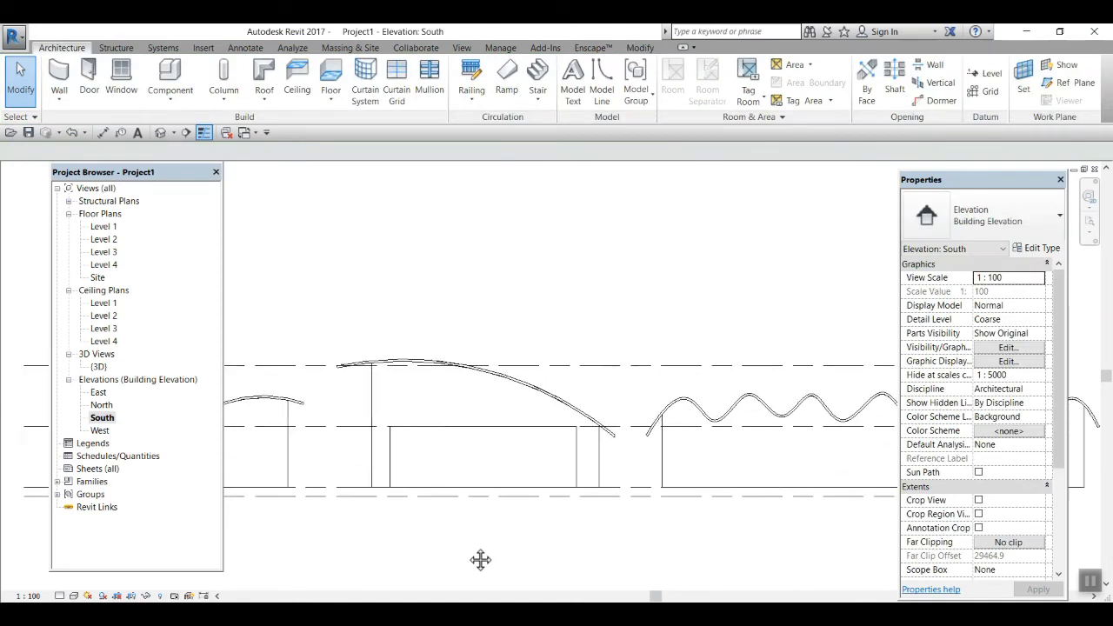
scroll(621, 478, up, 3)
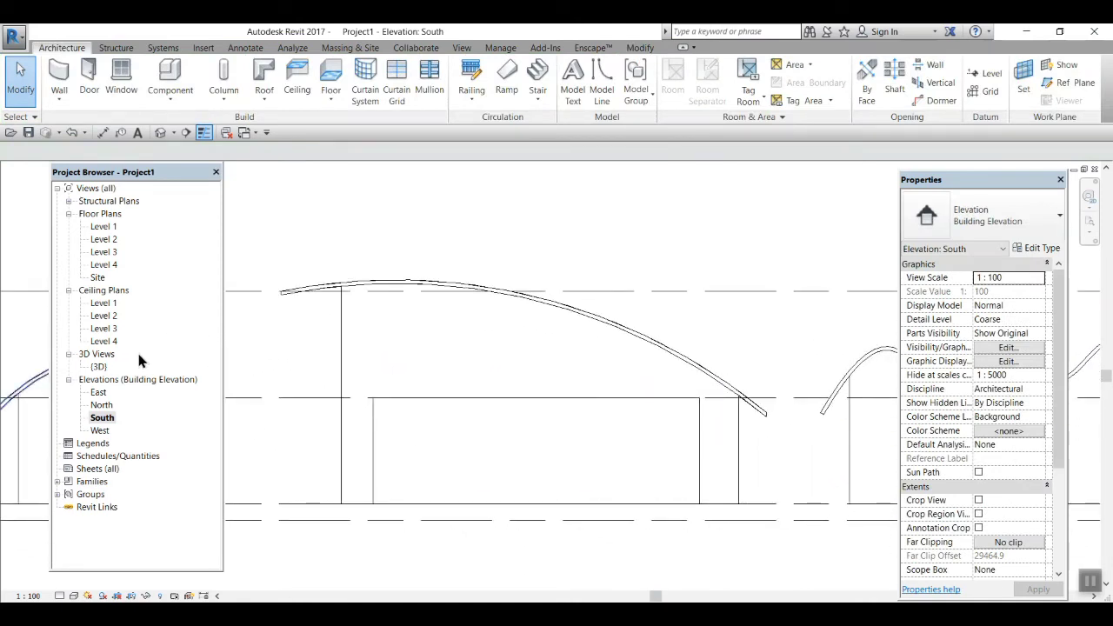
click(261, 101)
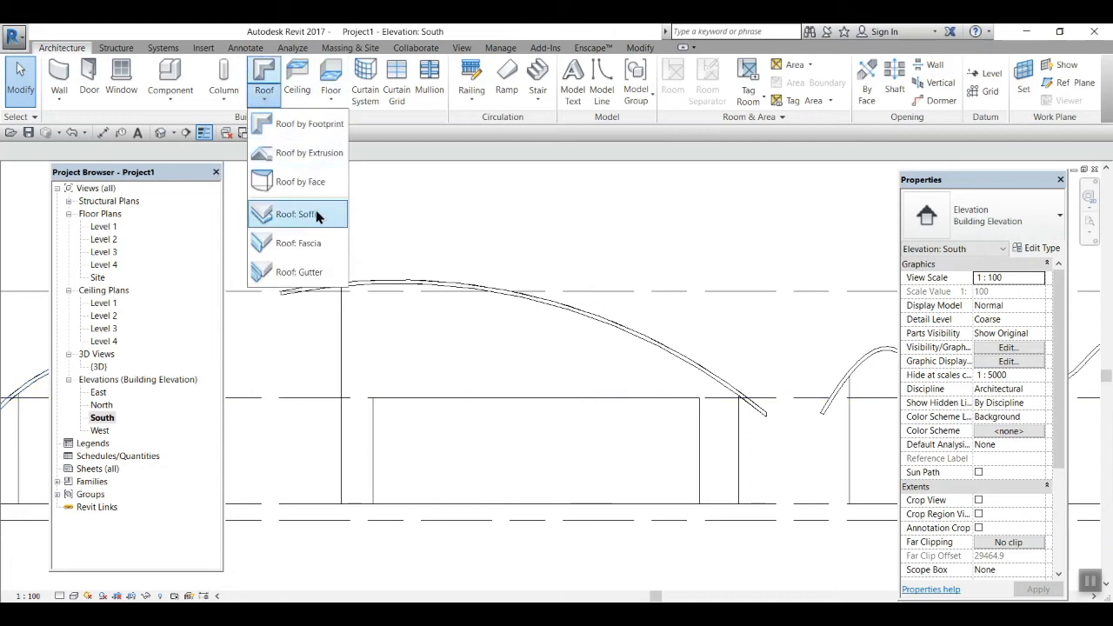
click(315, 153)
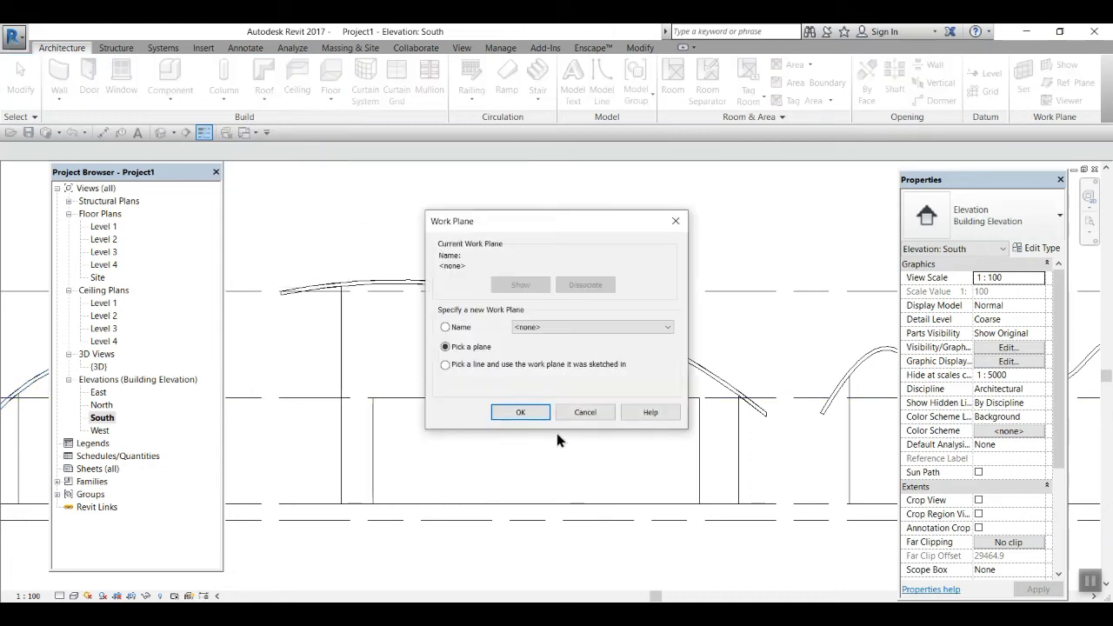
click(521, 413)
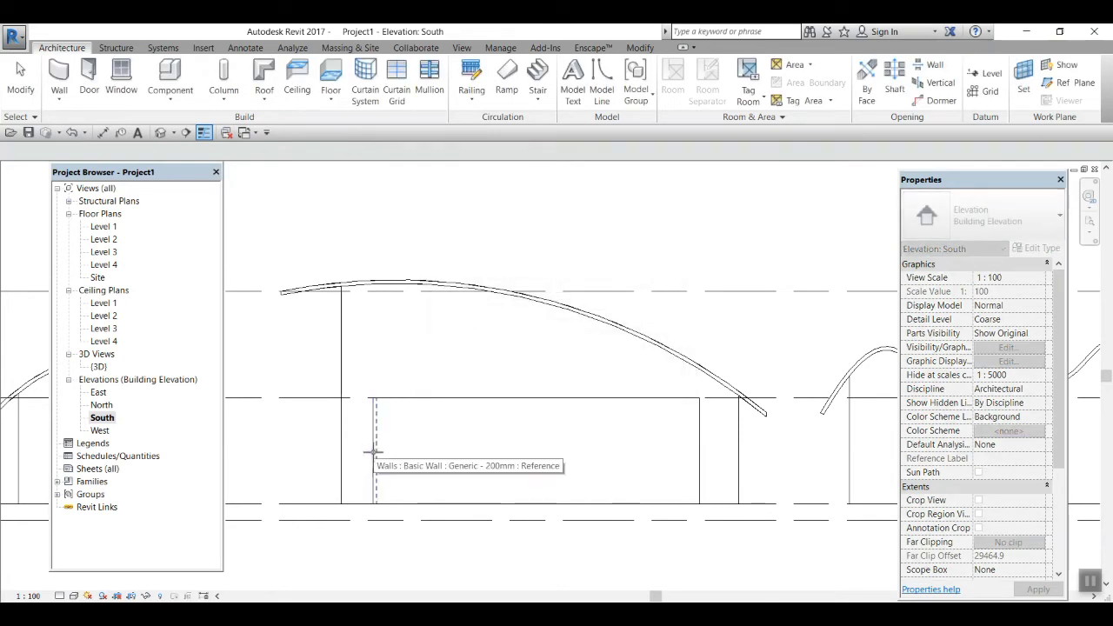
click(374, 452)
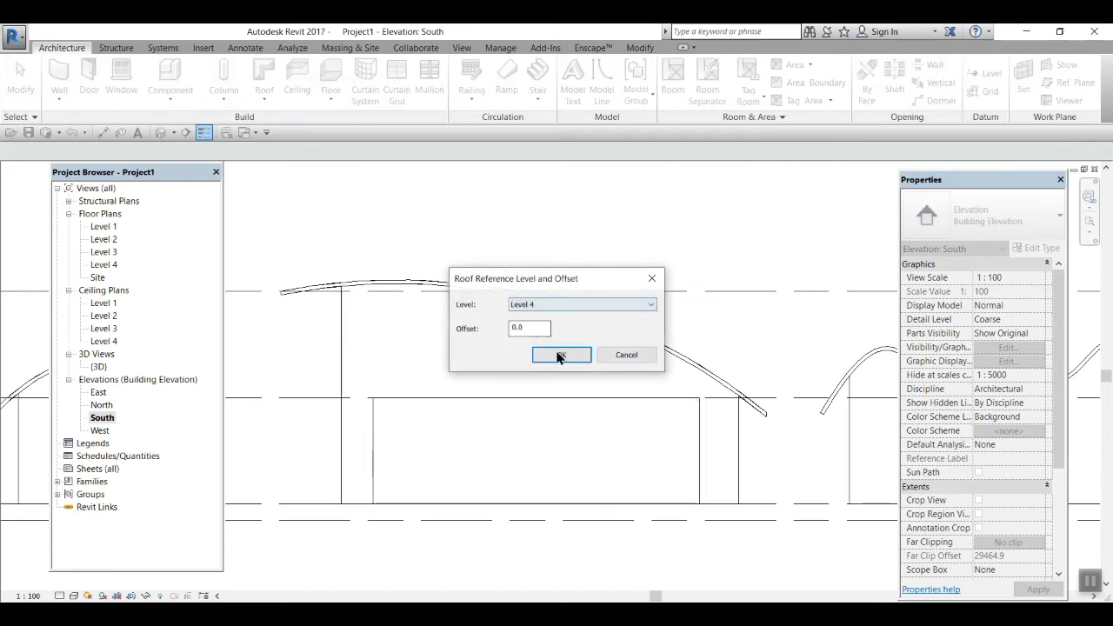
click(560, 356)
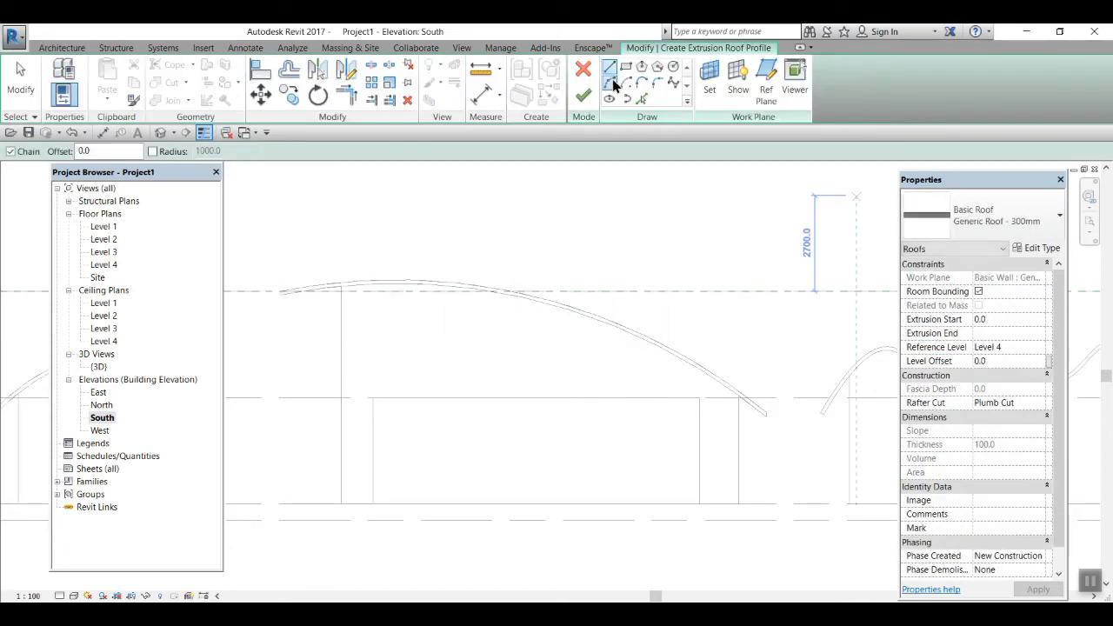
Sketch the roof profile at Level 3 as an arc of about 6600 mm radius between two short horizontal eaves lines, and finish the roof
click(610, 67)
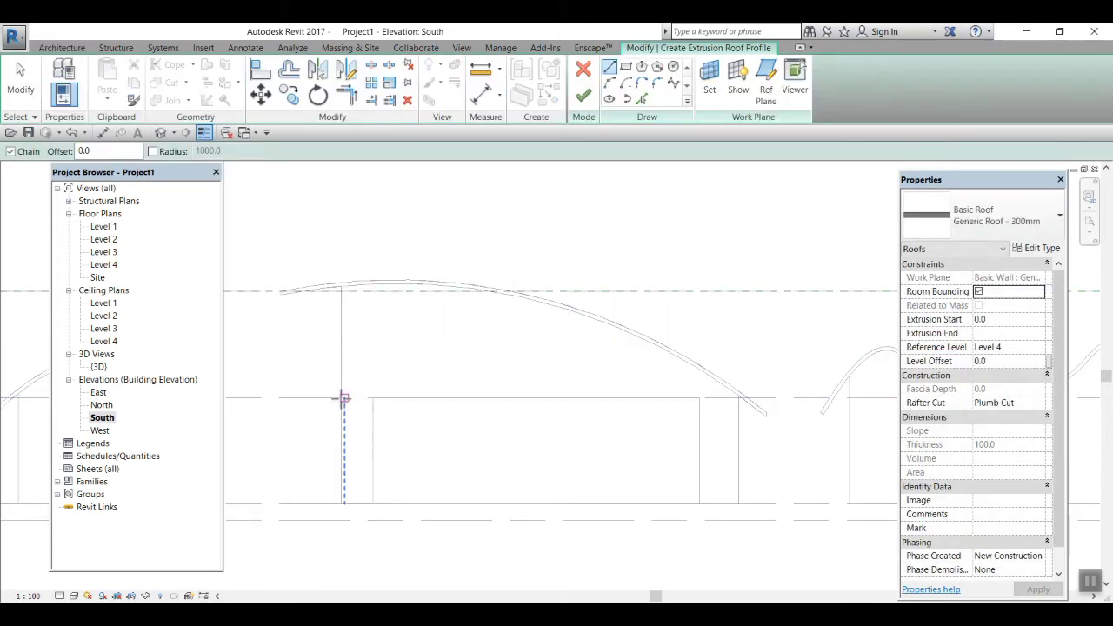
click(344, 398)
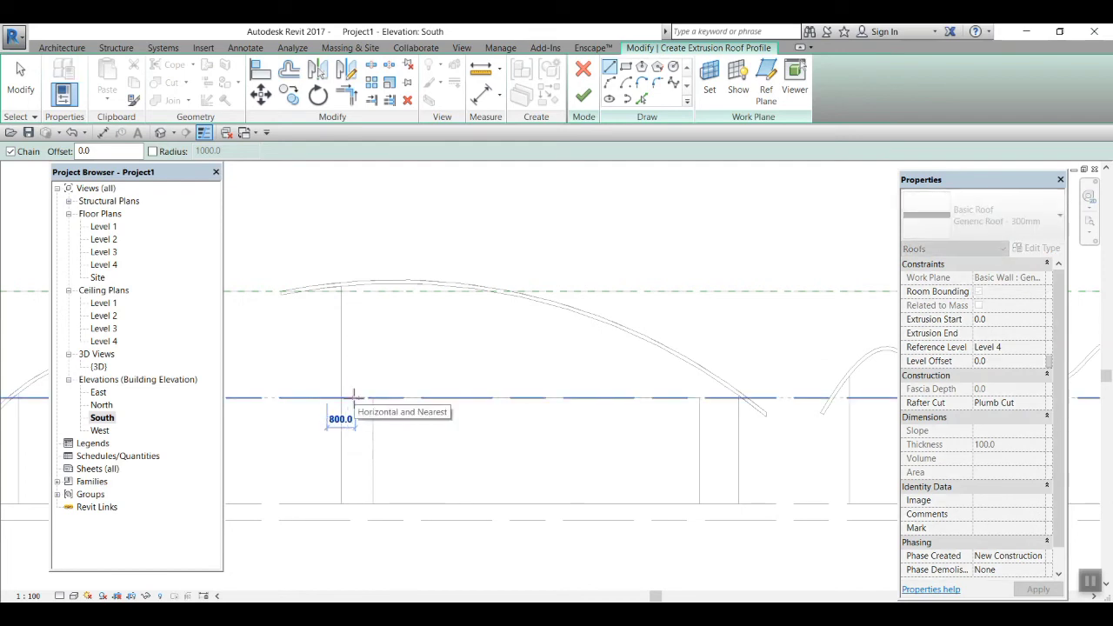
click(359, 398)
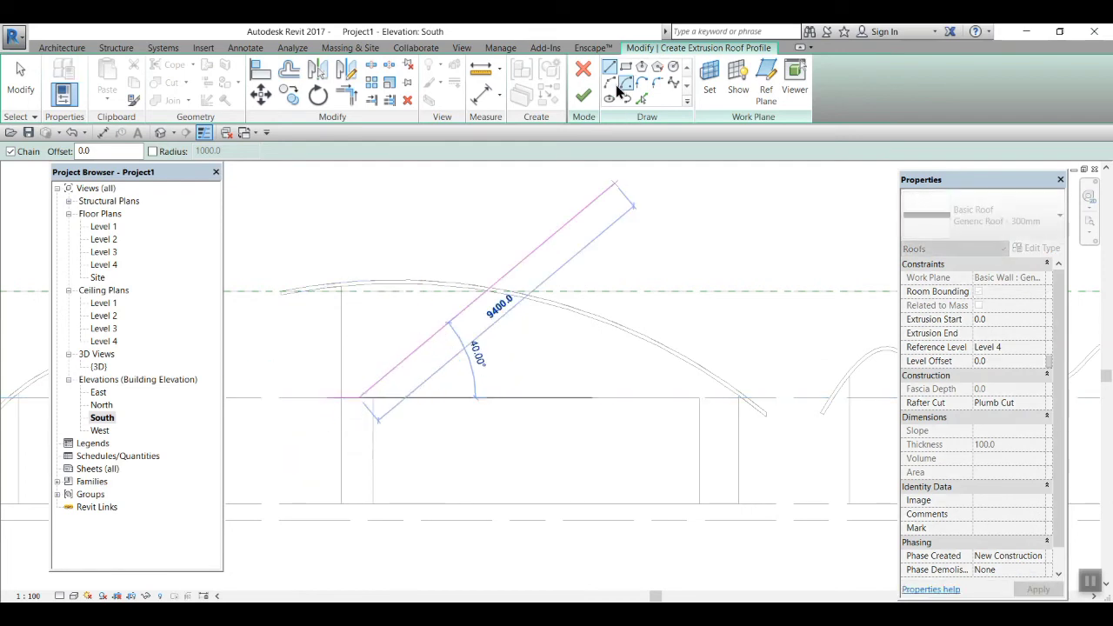
click(612, 84)
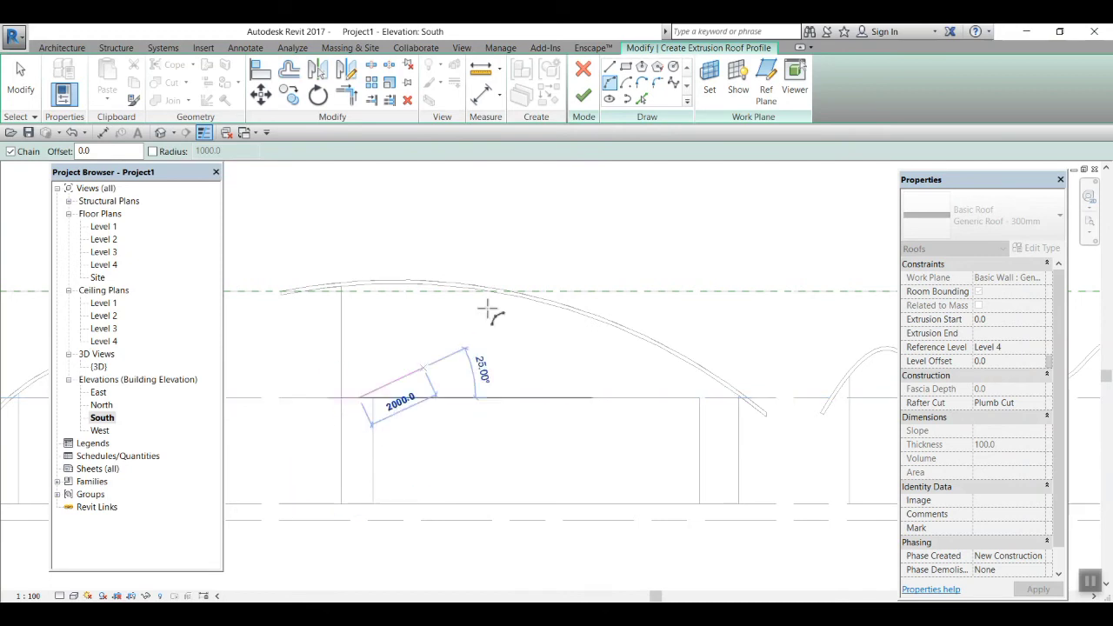
click(707, 399)
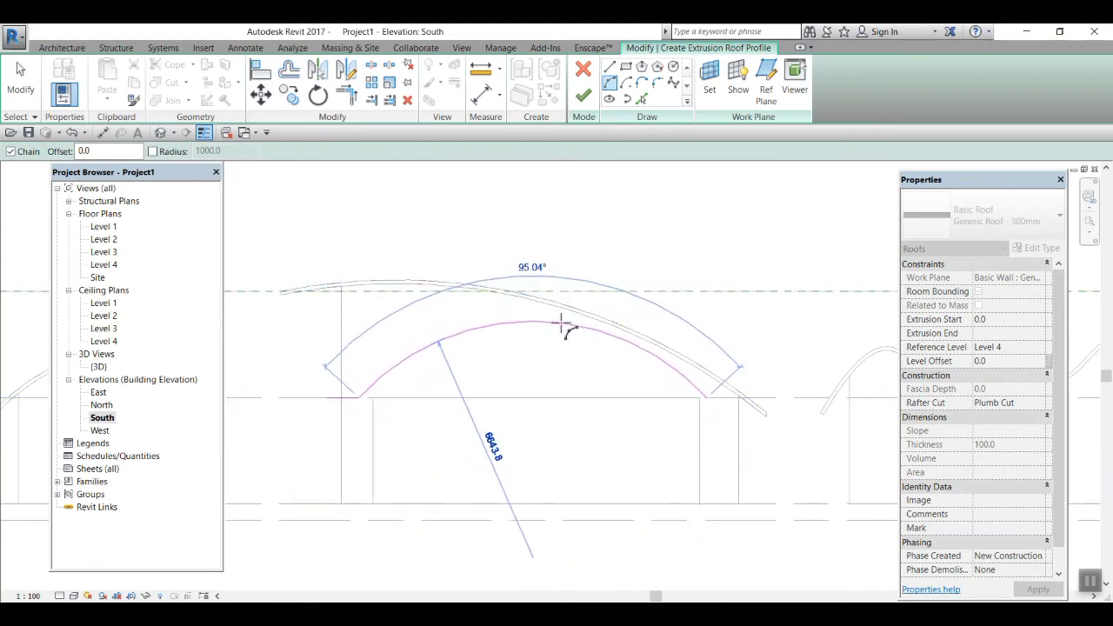
click(565, 324)
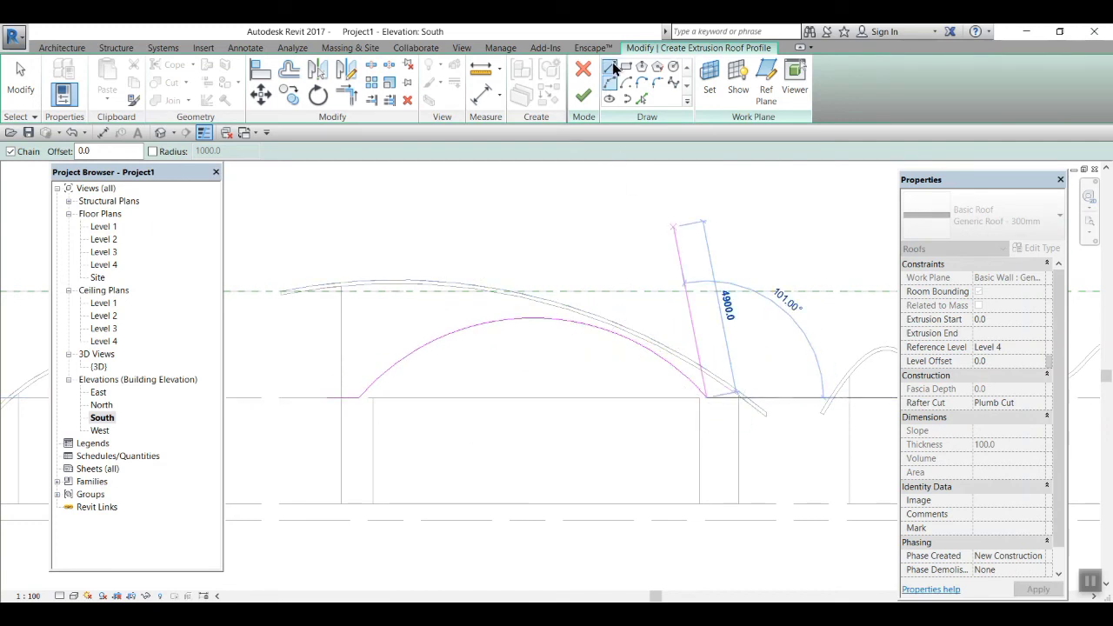
click(610, 68)
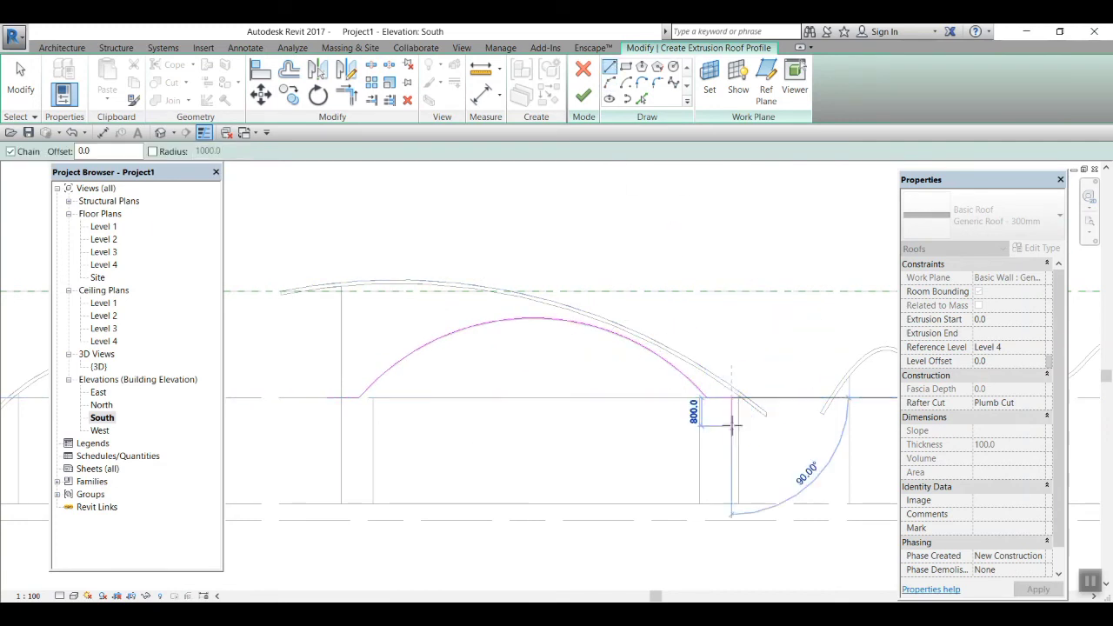
key(Escape)
key(Escape)
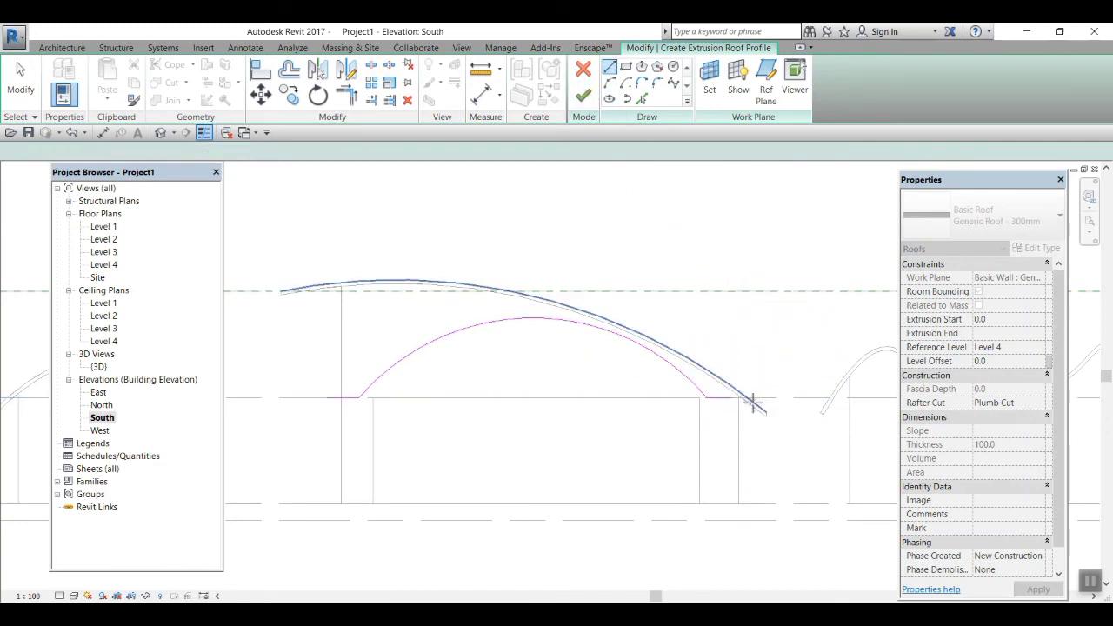
click(583, 94)
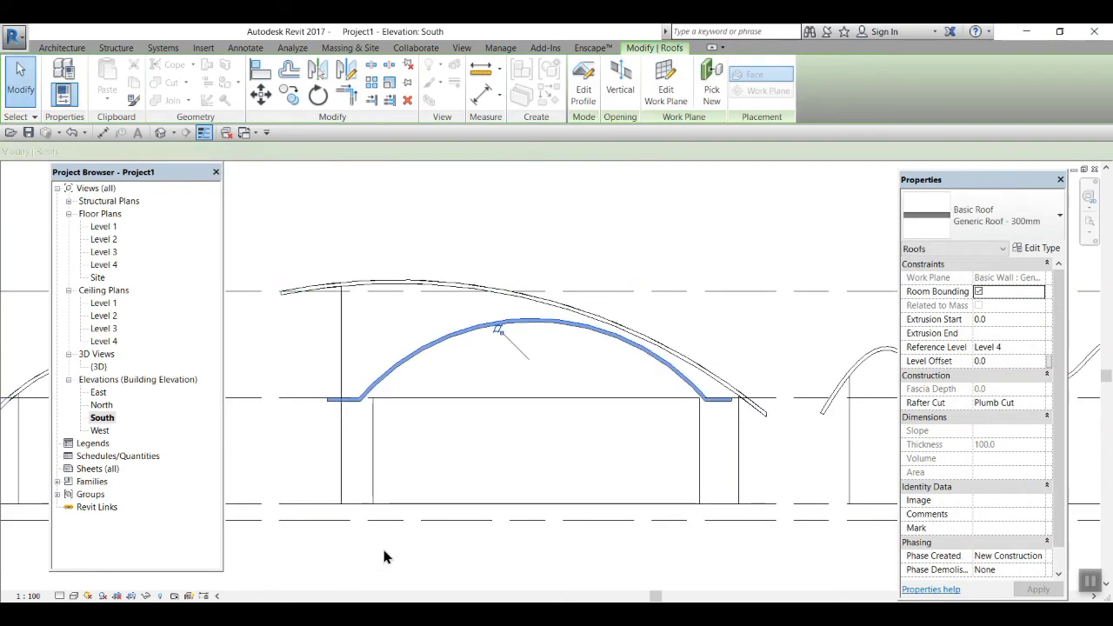
In the 3D view, select the three earlier roofs and most of their walls and hide these elements, leaving the new roof and block
double_click(99, 367)
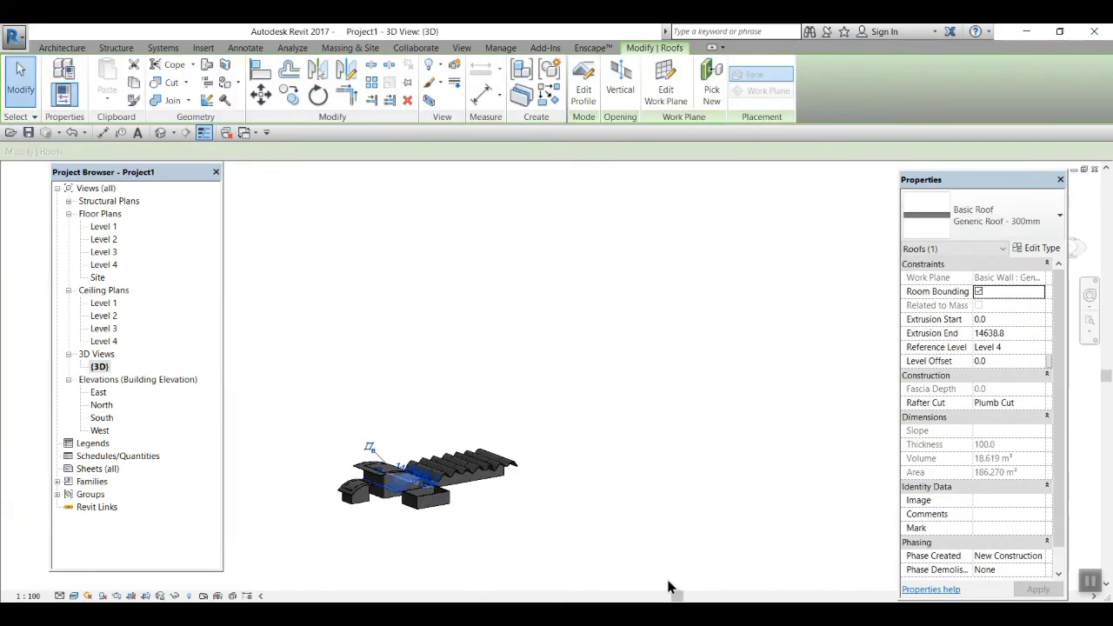
scroll(396, 487, up, 4)
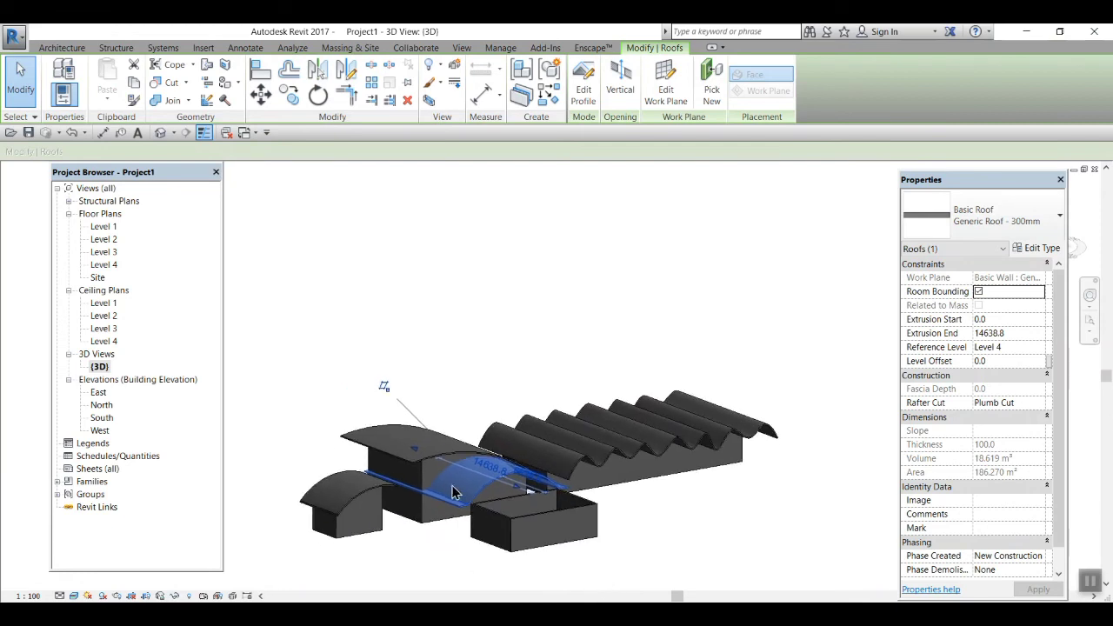
scroll(416, 479, up, 4)
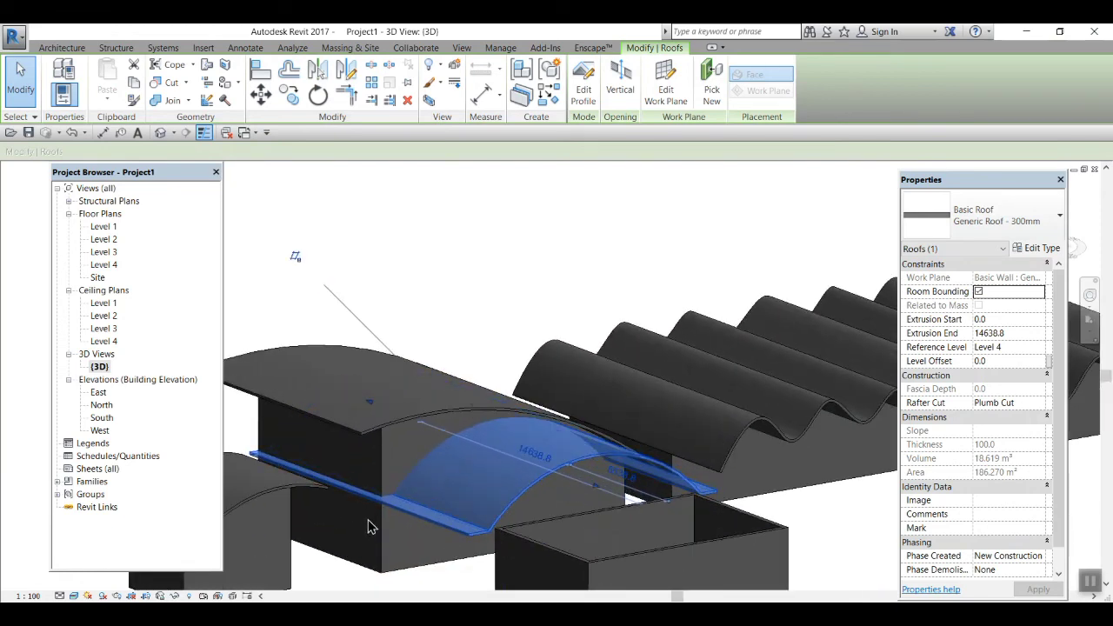
scroll(541, 534, down, 1)
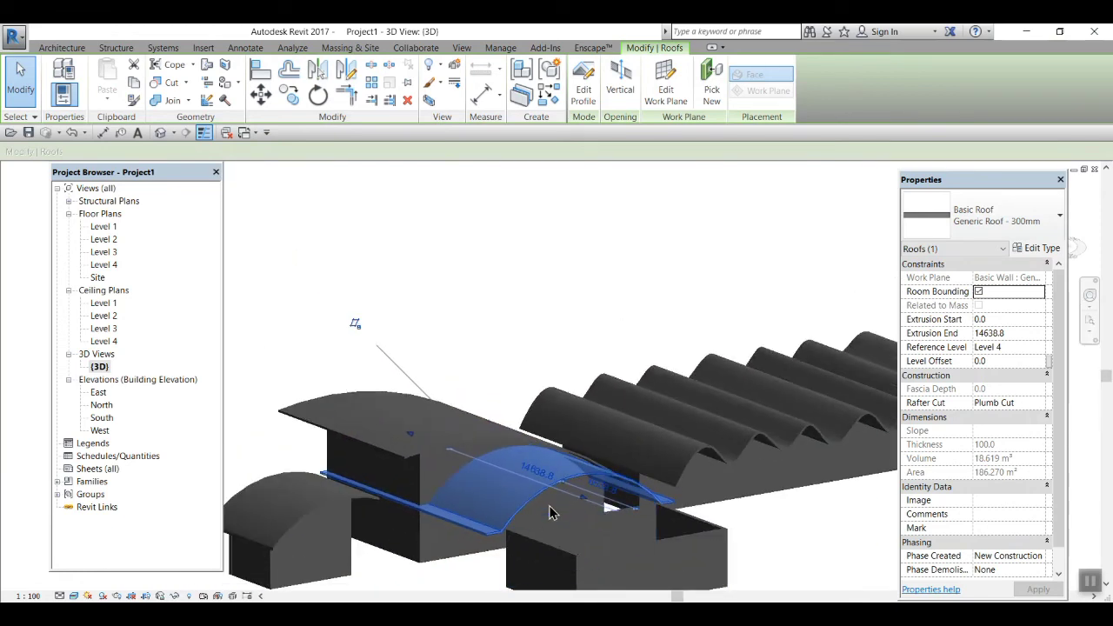
middle_drag(565, 494, 548, 419)
click(416, 371)
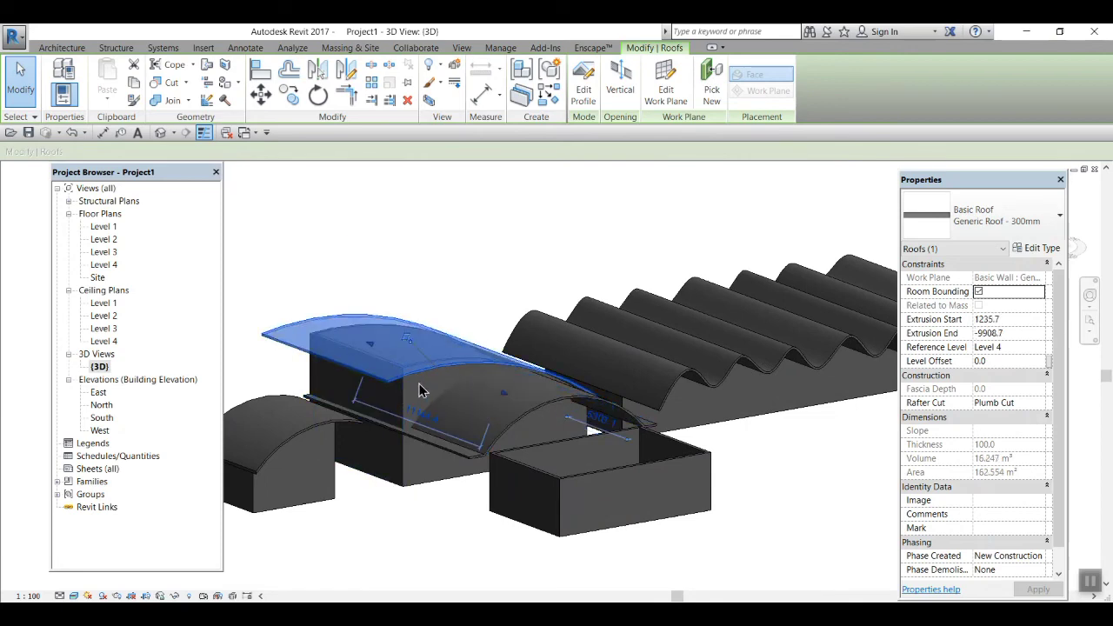
drag(828, 421, 728, 269)
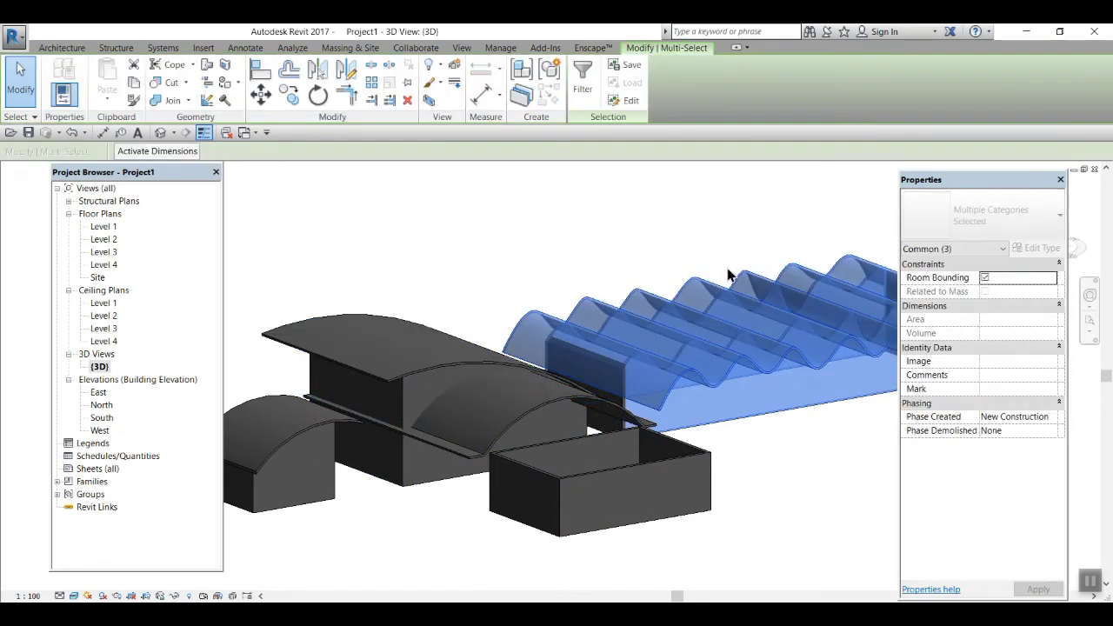
click(402, 531)
click(396, 477)
ctrl+click(757, 310)
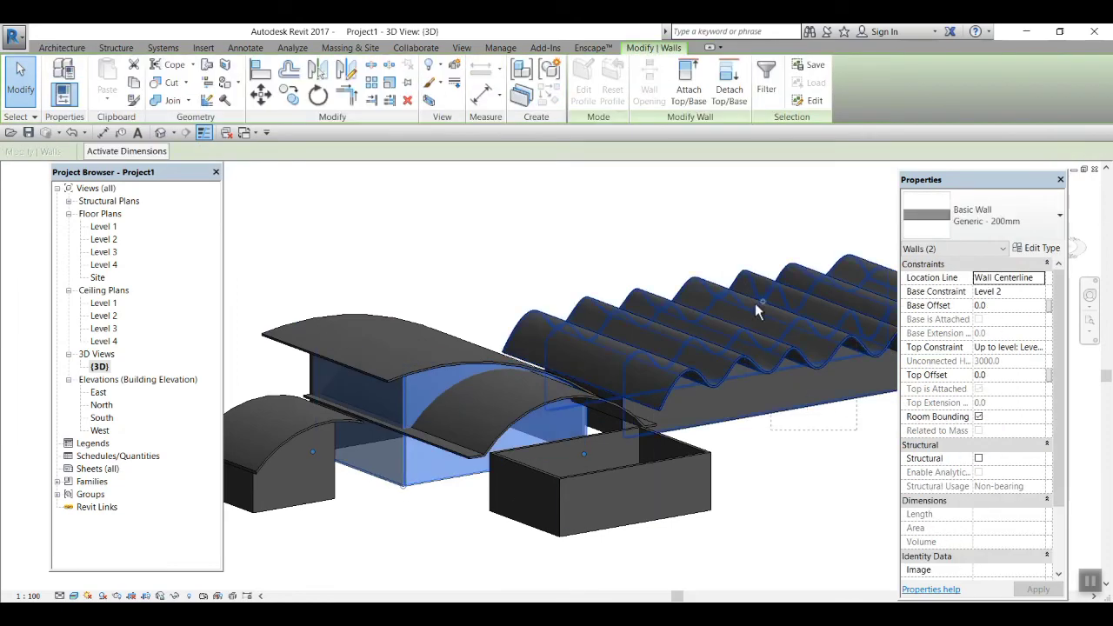
ctrl+click(755, 303)
ctrl+click(377, 384)
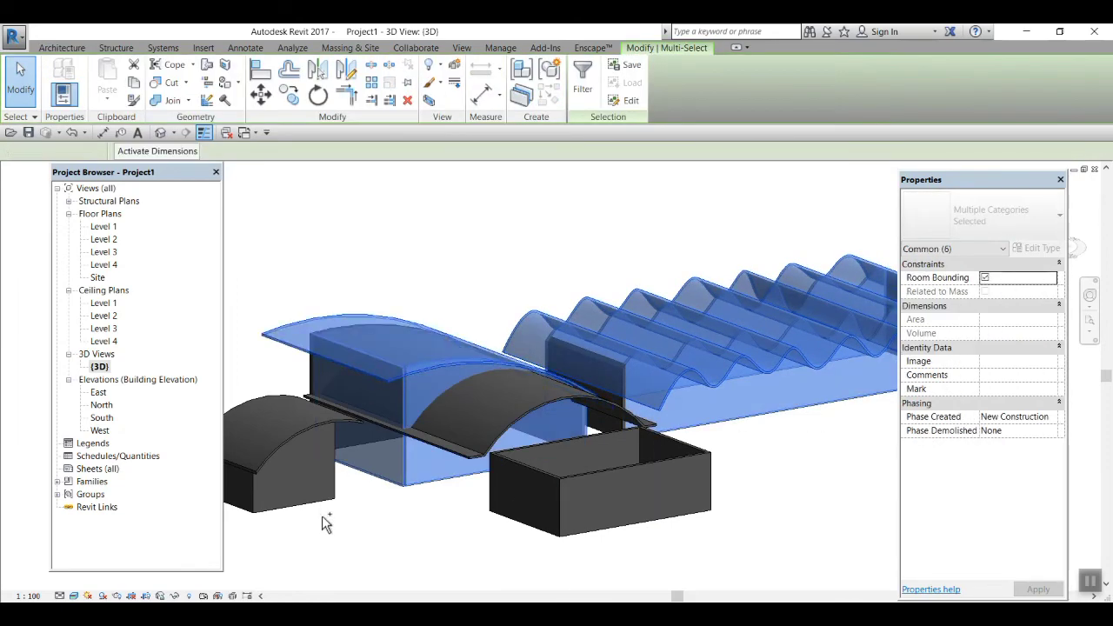
ctrl+drag(275, 433, 274, 432)
middle_drag(380, 533, 480, 538)
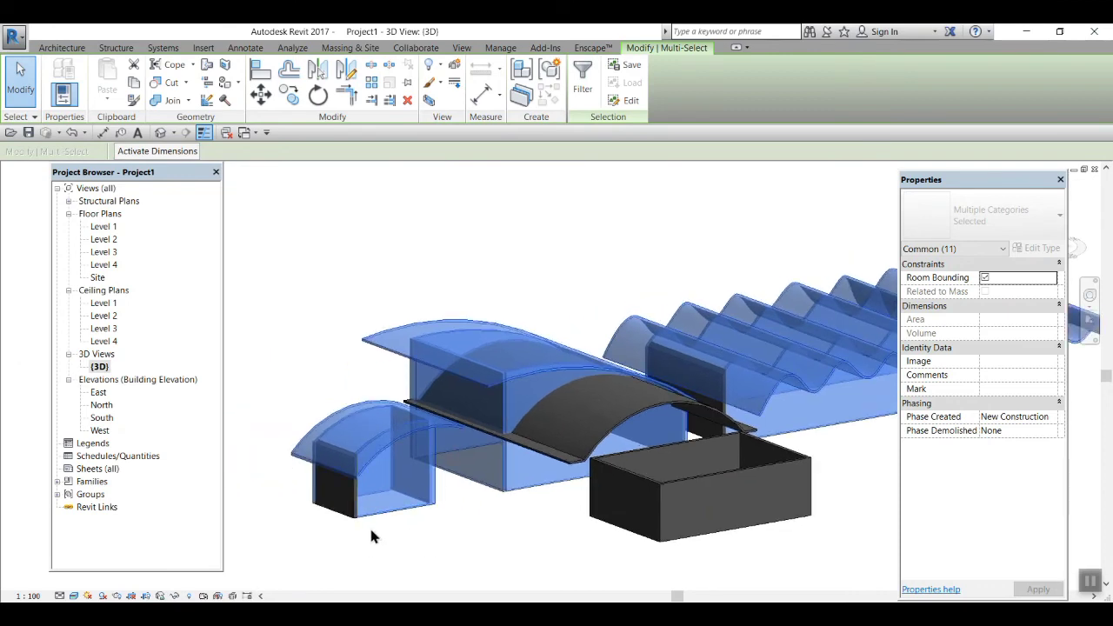
ctrl+drag(368, 539, 320, 512)
right_click(371, 494)
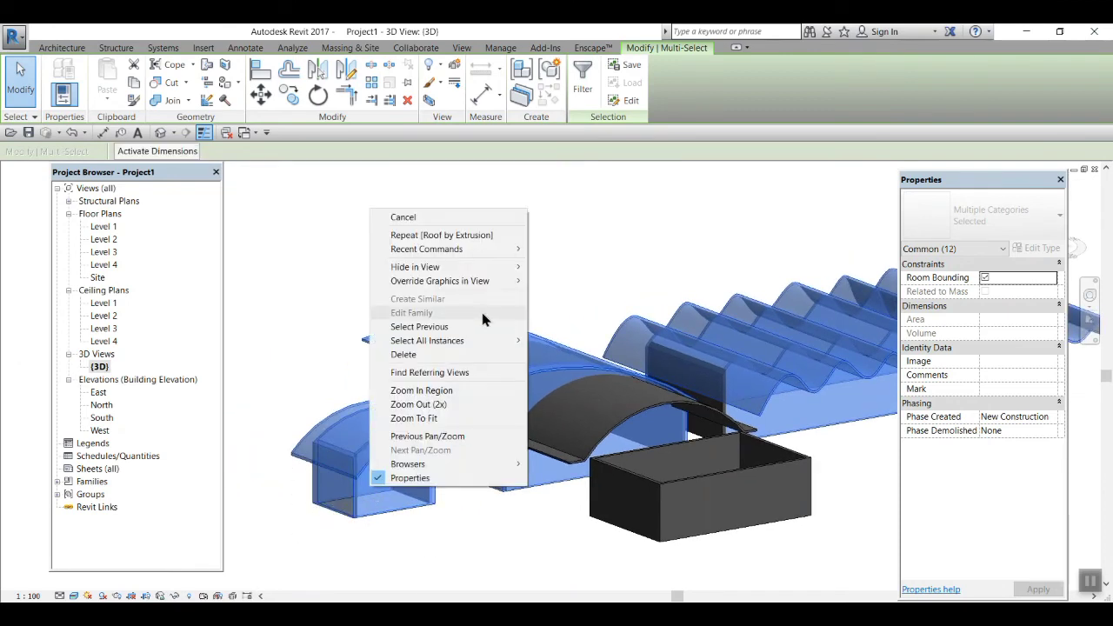
mouse_move(487, 259)
click(561, 266)
middle_drag(526, 546, 393, 522)
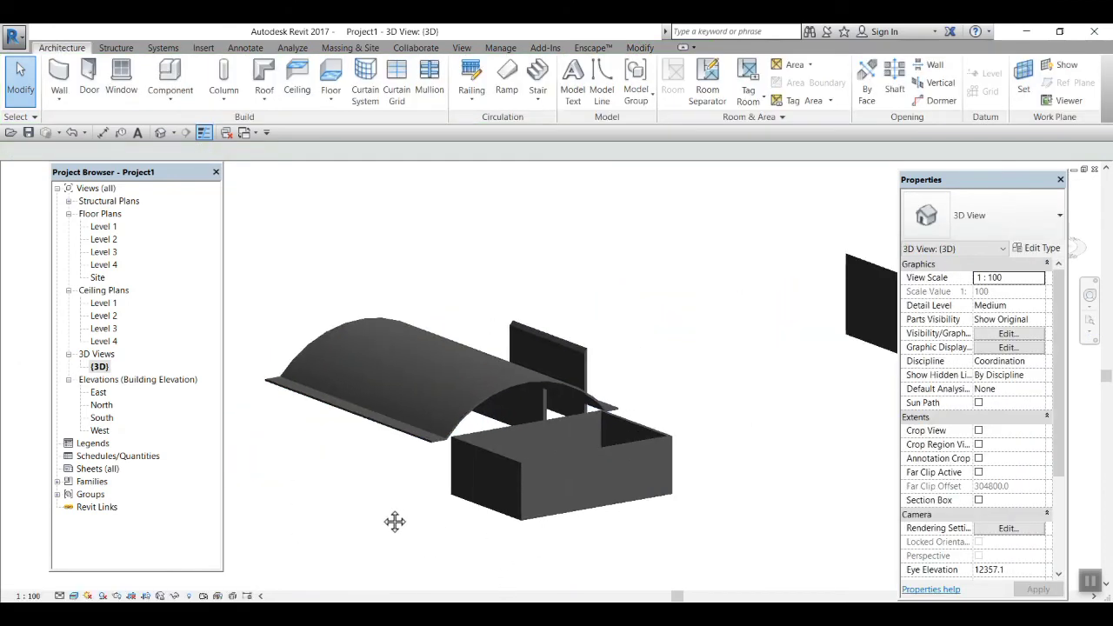
Select the three leftover walls of the earlier blocks, including the one under the roof, and hide these elements in the 3D view
scroll(667, 415, down, 1)
middle_drag(708, 427, 582, 473)
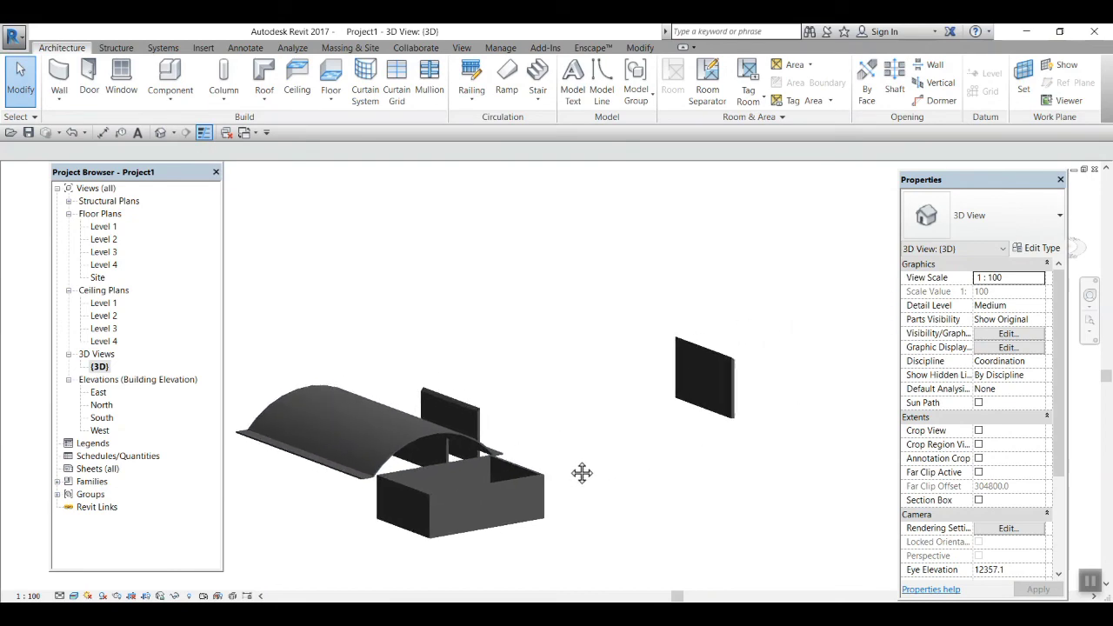
click(696, 360)
drag(526, 408, 414, 388)
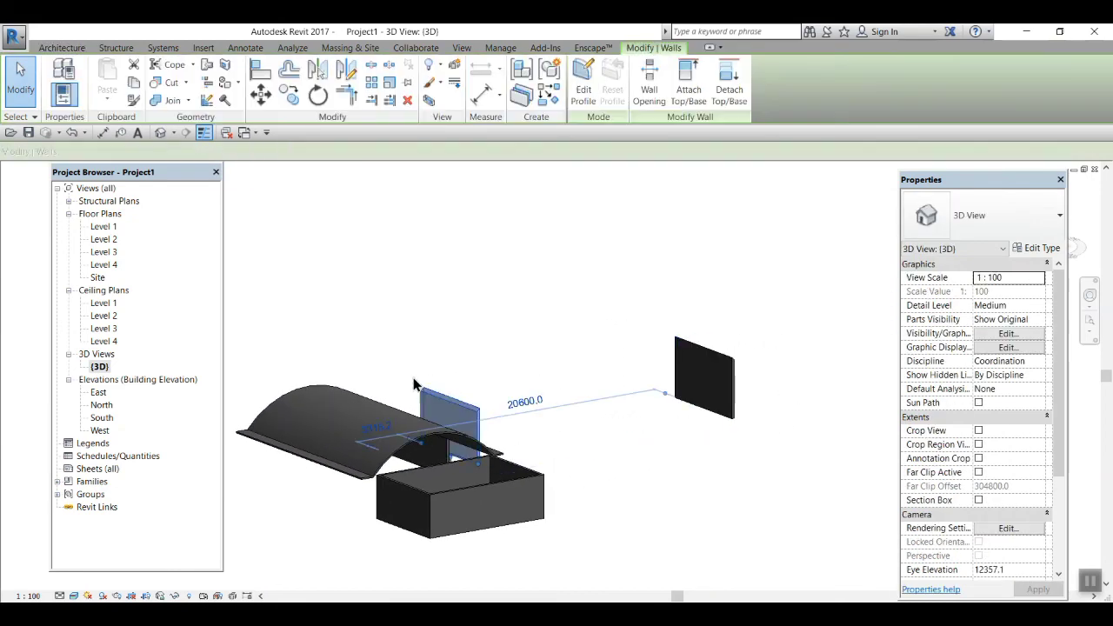
ctrl+drag(654, 322, 654, 322)
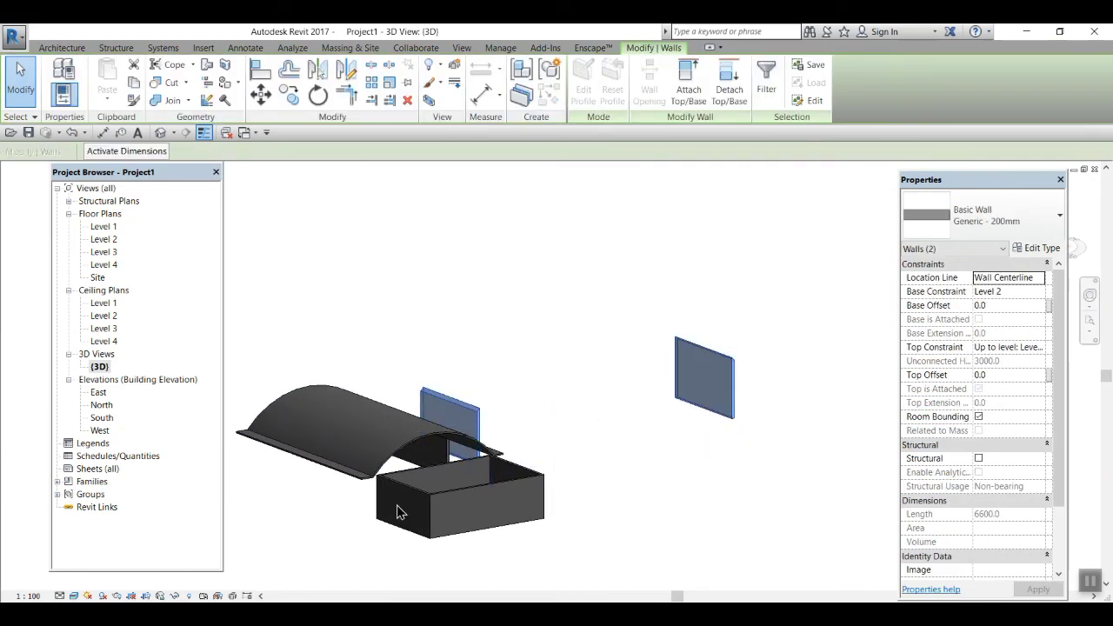
ctrl+click(447, 456)
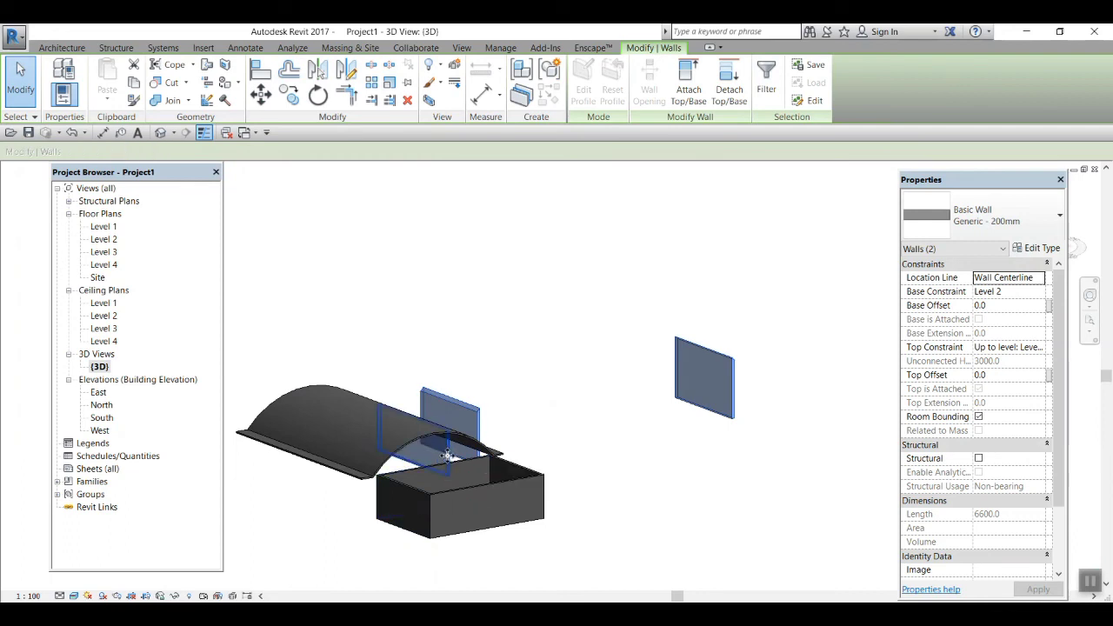
right_click(473, 420)
mouse_move(552, 200)
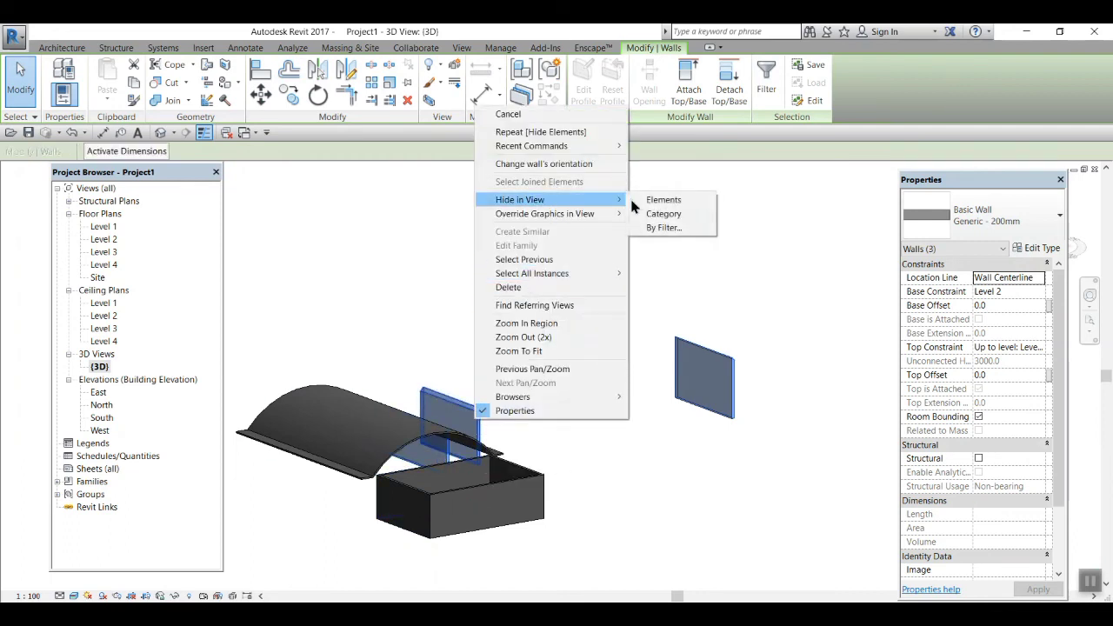
click(663, 201)
Stretch both extrusion ends of the arched roof so that it covers the new block with a small overhang at each end
shift+middle_drag(493, 561, 589, 487)
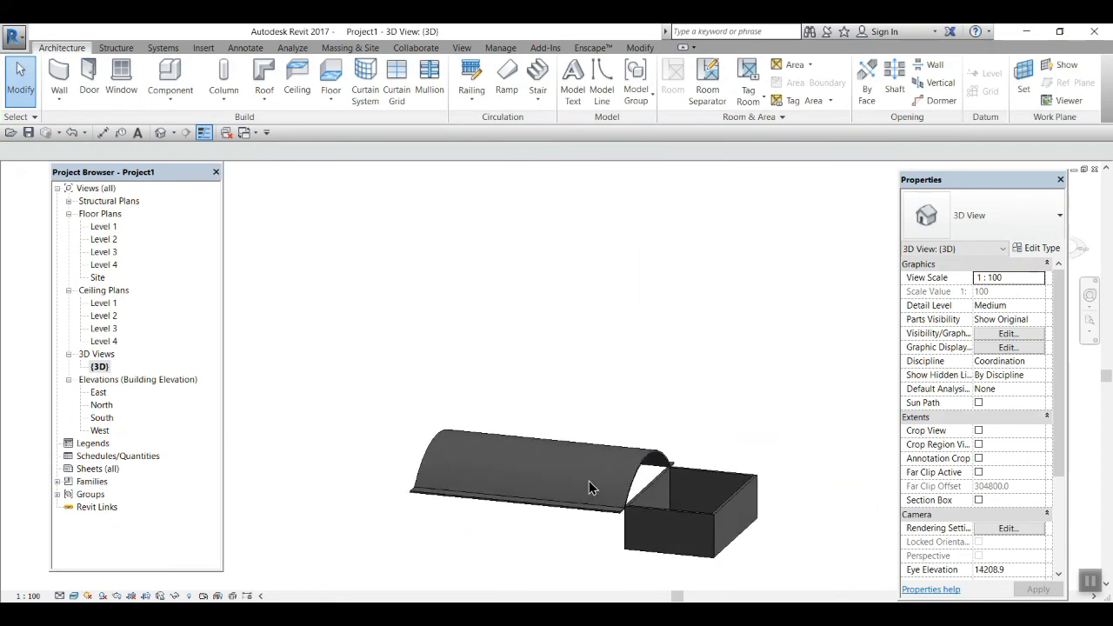
click(638, 477)
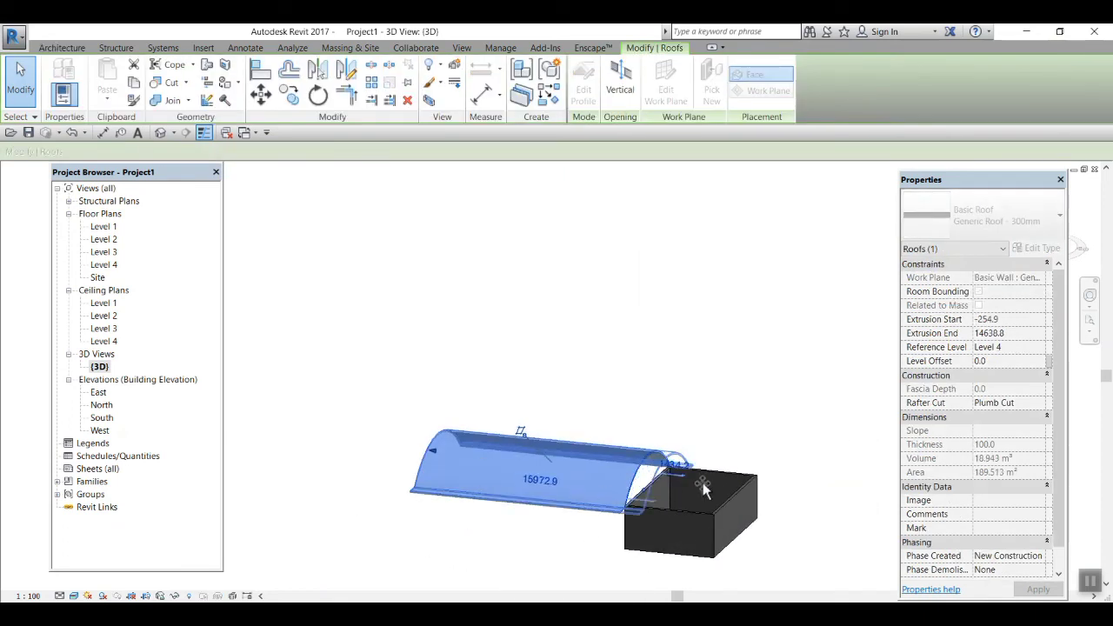
drag(703, 484, 795, 510)
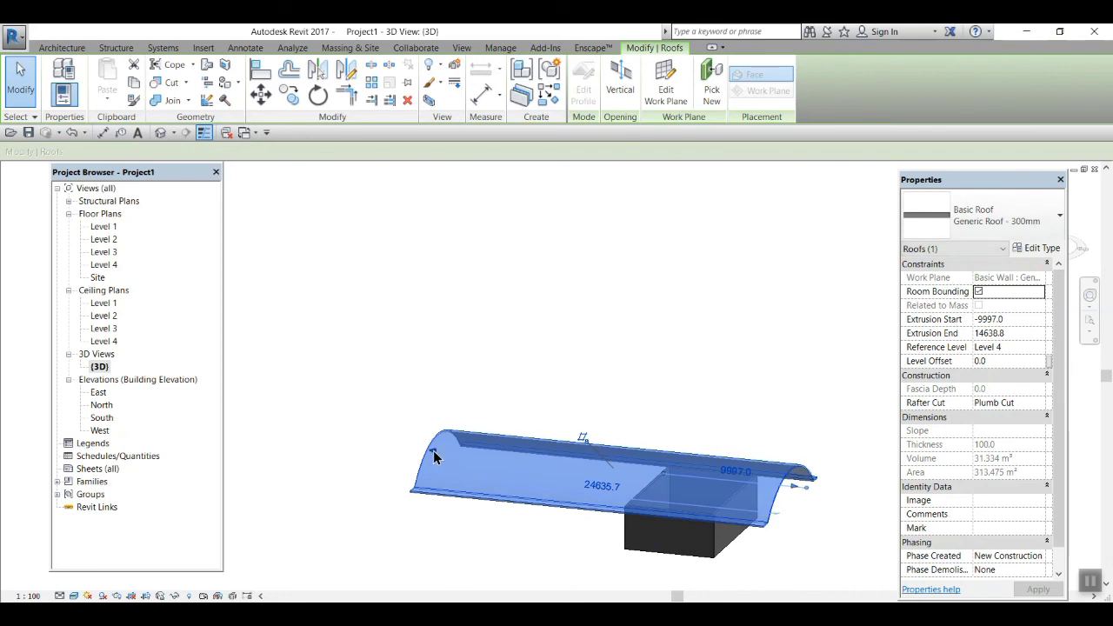
drag(433, 450, 626, 494)
drag(641, 501, 649, 507)
drag(790, 485, 792, 533)
click(792, 533)
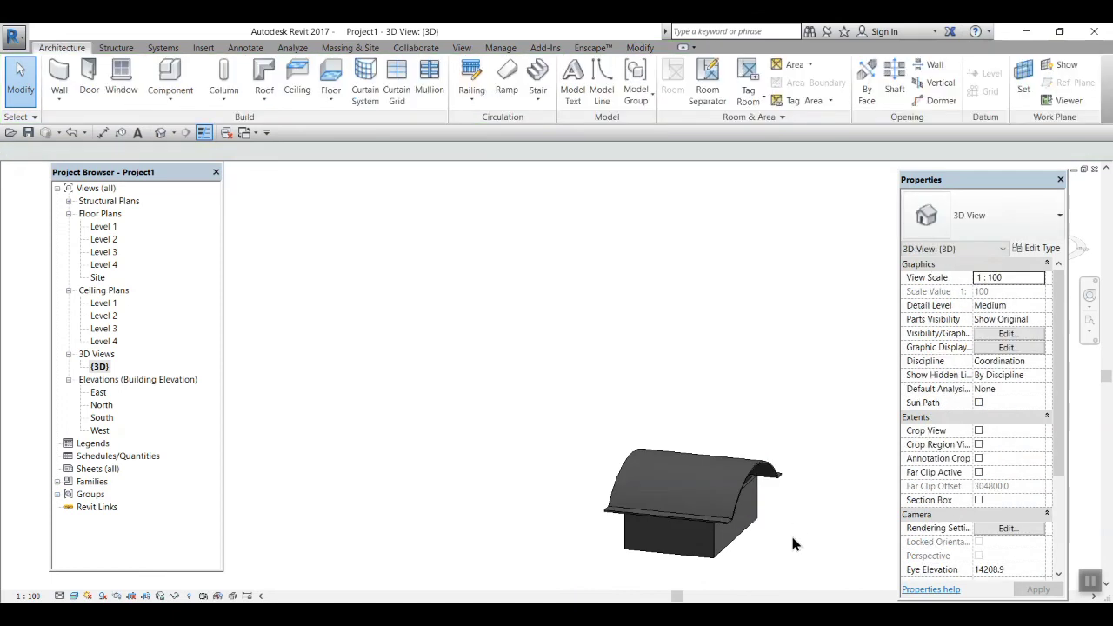
Select the block's four connected walls and attach their tops to the arched roof
shift+middle_drag(791, 532, 622, 460)
scroll(576, 456, up, 4)
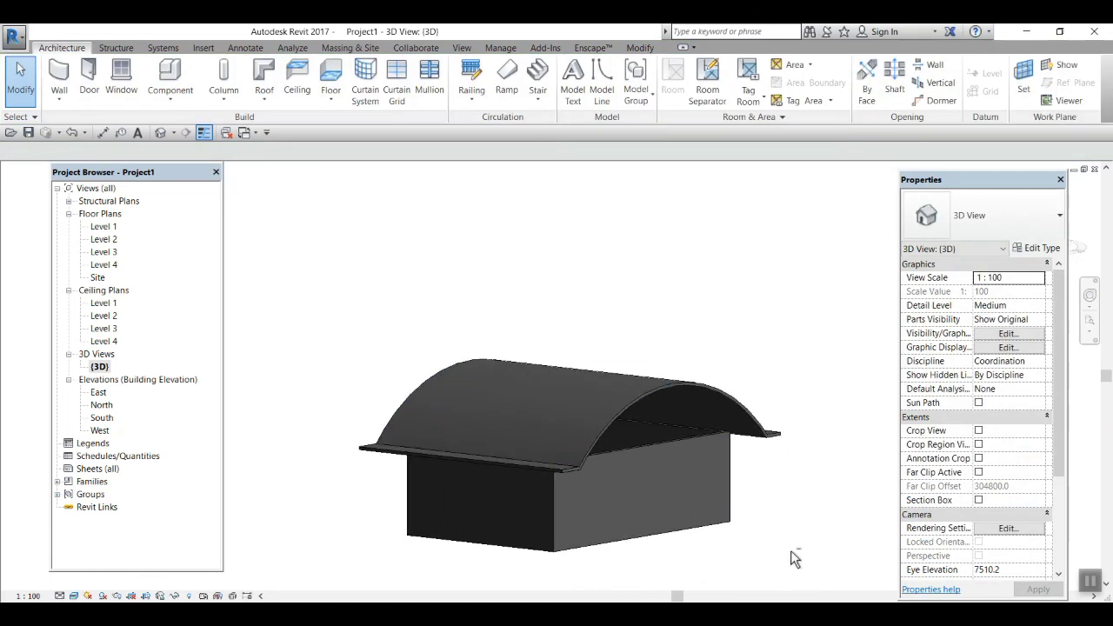
shift+middle_drag(790, 551, 744, 530)
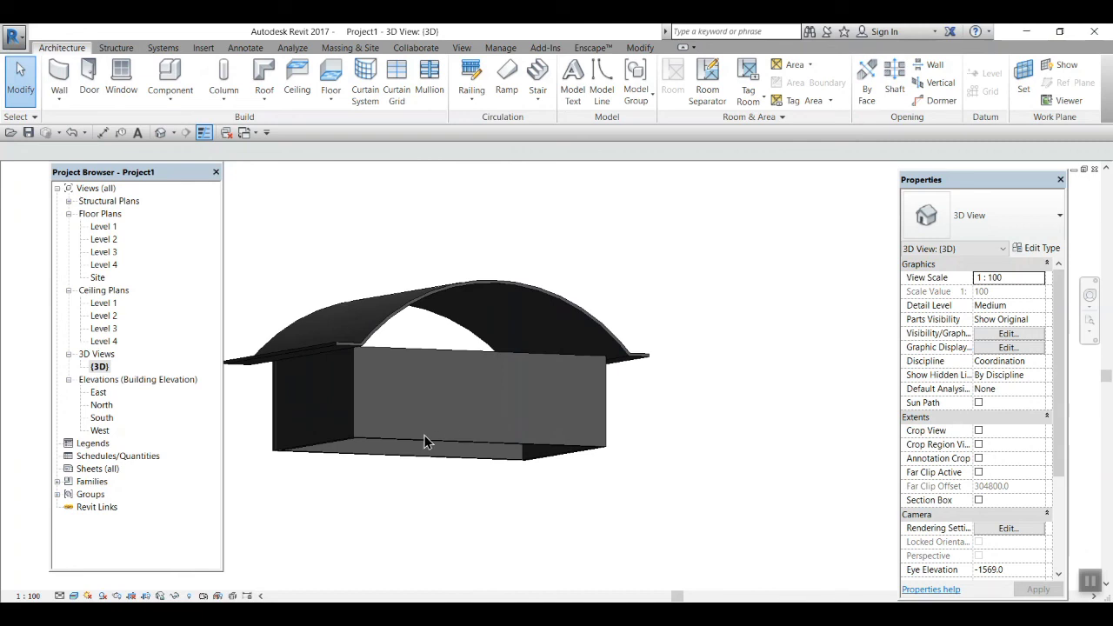
shift+middle_drag(441, 484, 489, 515)
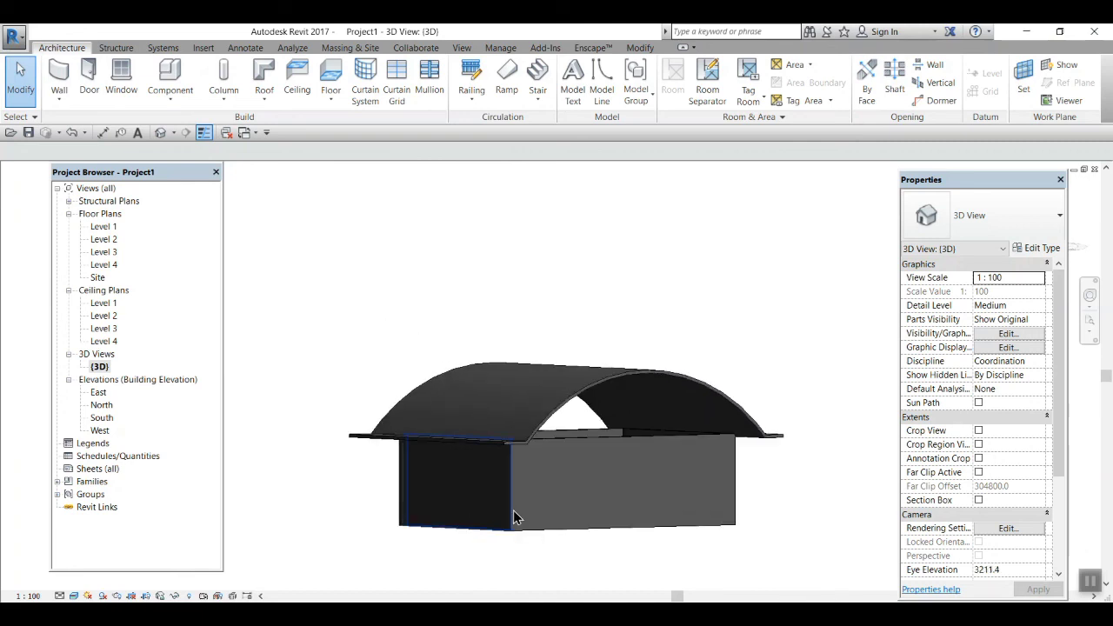
click(514, 518)
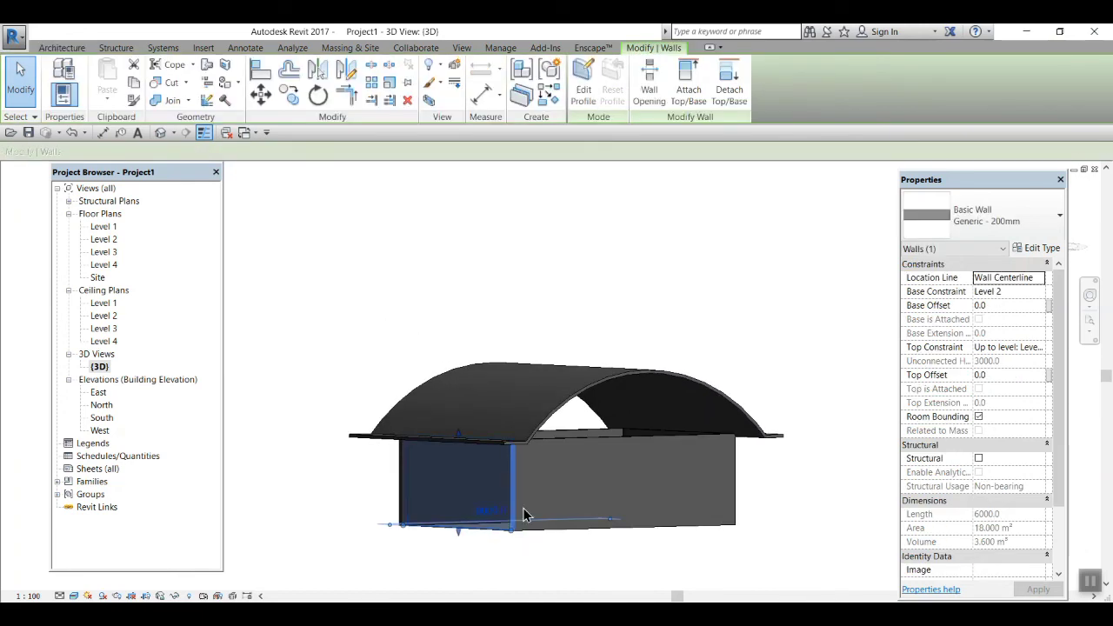
key(Tab)
click(568, 444)
click(567, 440)
click(689, 87)
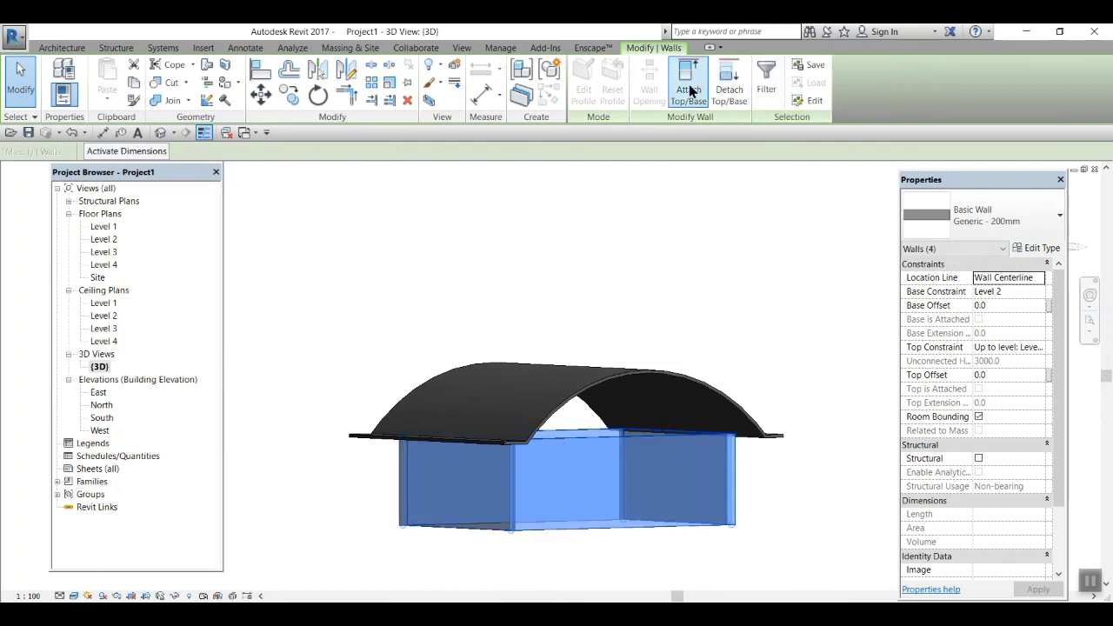
click(460, 401)
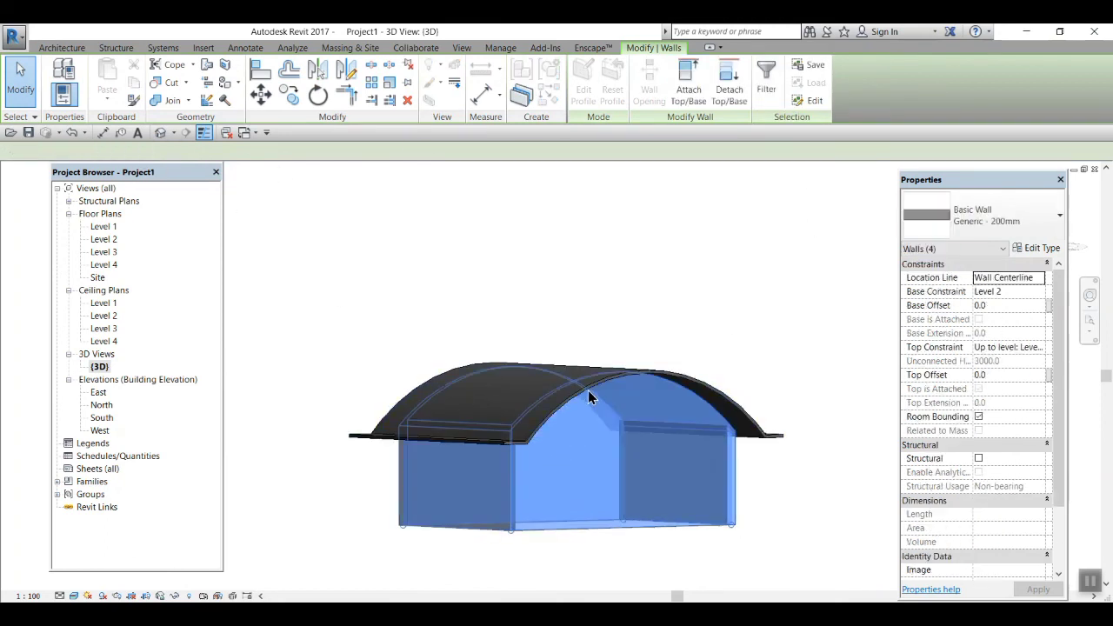
click(662, 546)
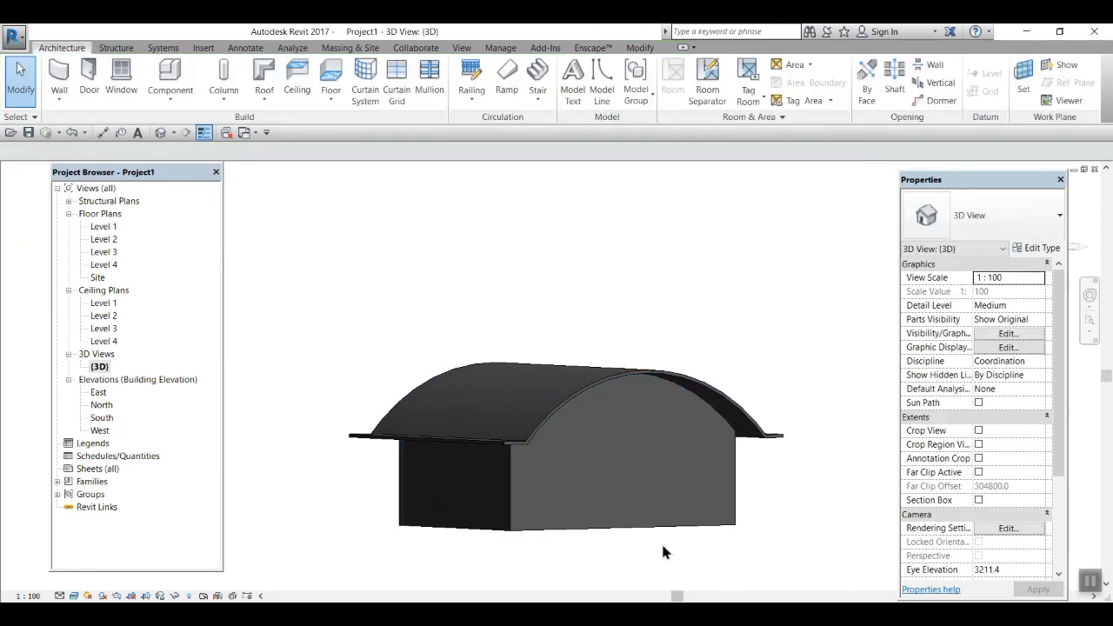
shift+middle_drag(679, 539, 652, 537)
scroll(457, 423, up, 2)
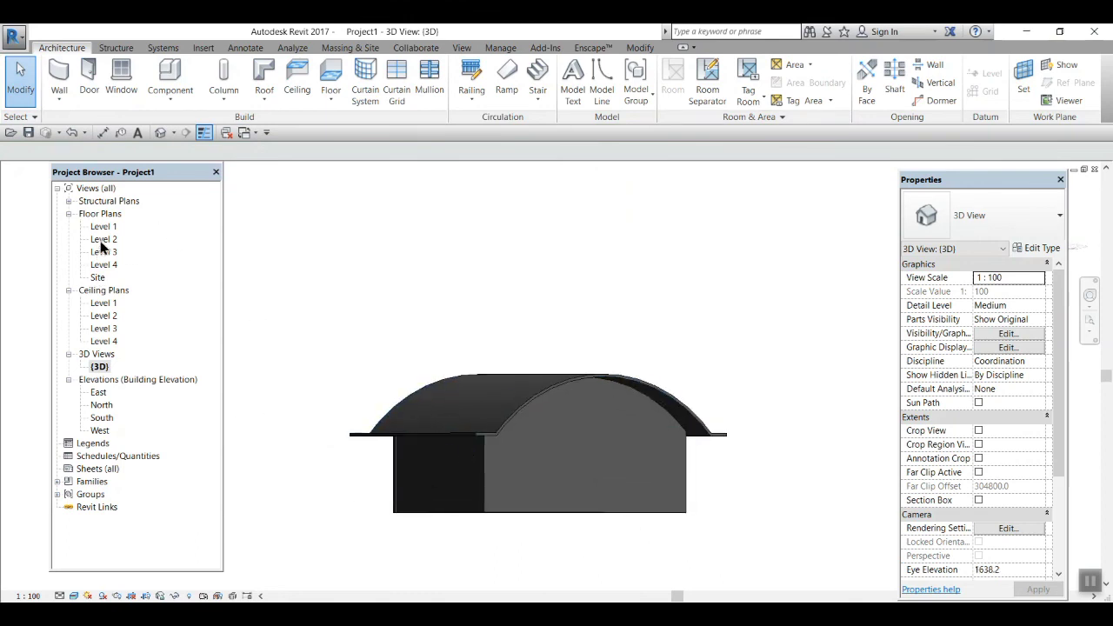